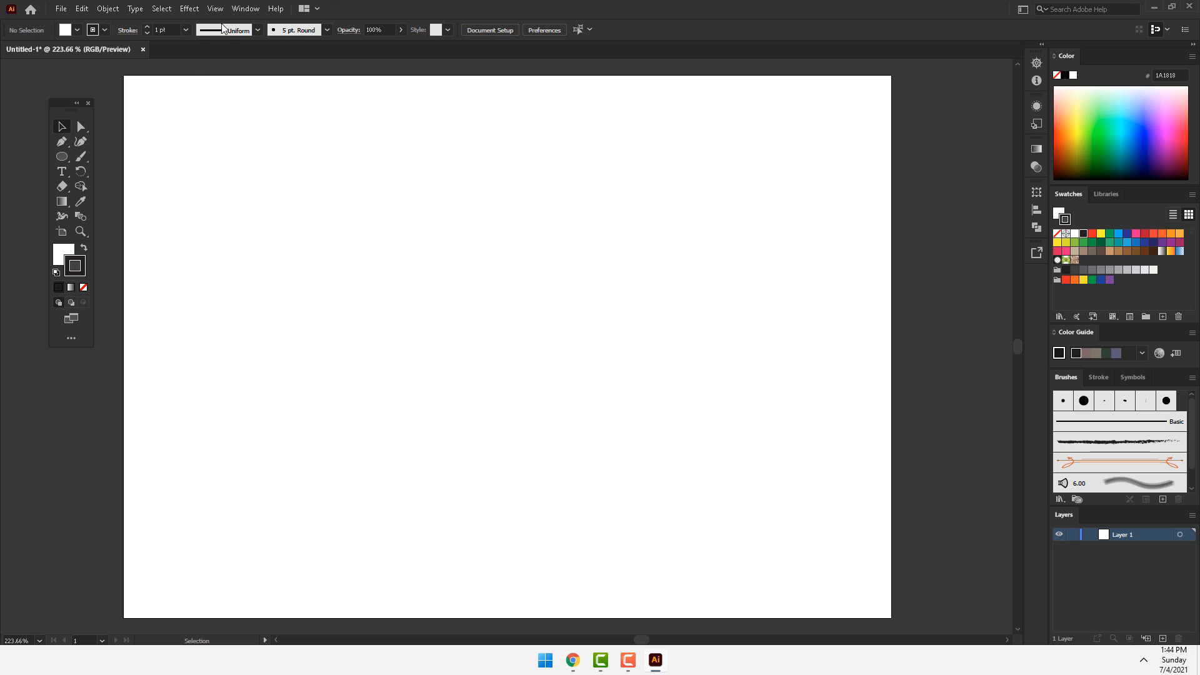
Step: Switch the floating toolbar to the larger tool set and move it slightly lower beside the artboard
{"action": "left_click", "coordinate": [238, 9]}
{"action": "mouse_move", "coordinate": [412, 70]}
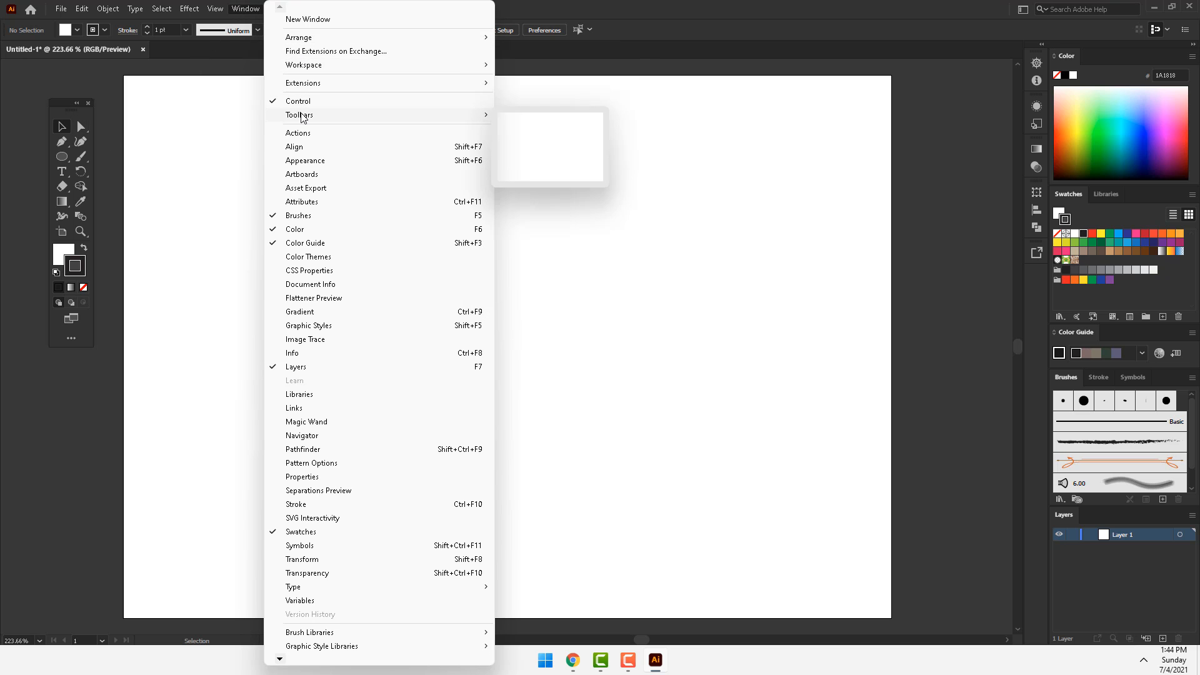
{"action": "mouse_move", "coordinate": [321, 115]}
{"action": "left_click", "coordinate": [533, 116]}
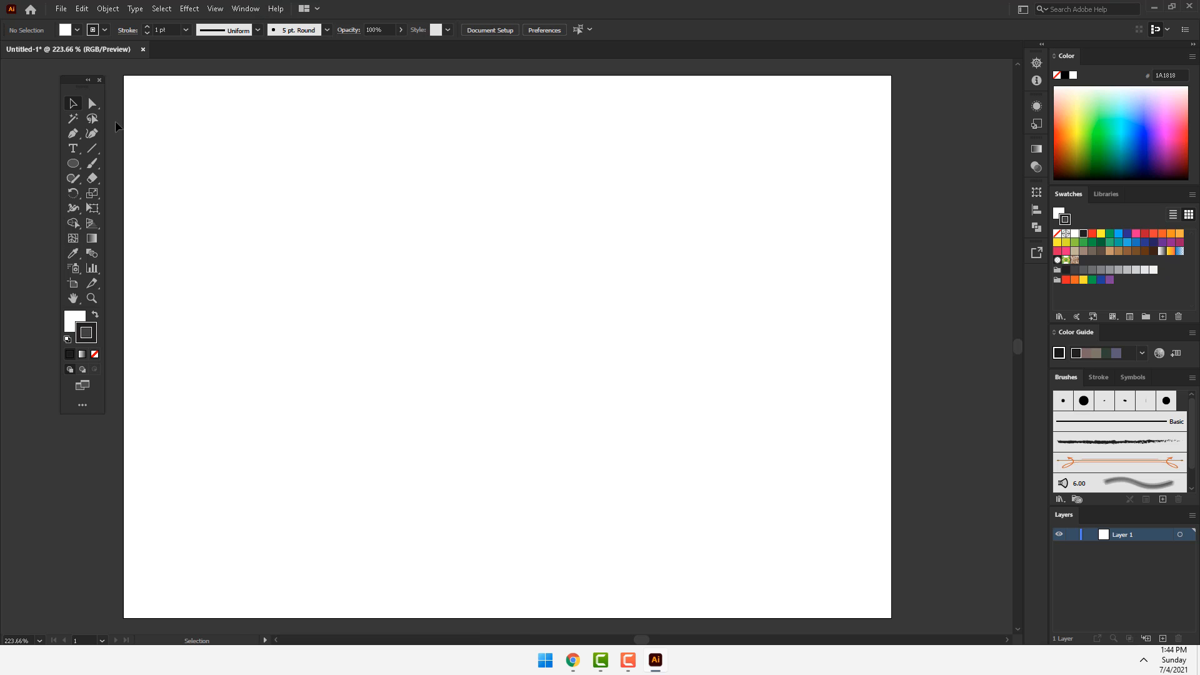
{"action": "left_click_drag", "start_coordinate": [88, 95], "coordinate": [88, 133]}
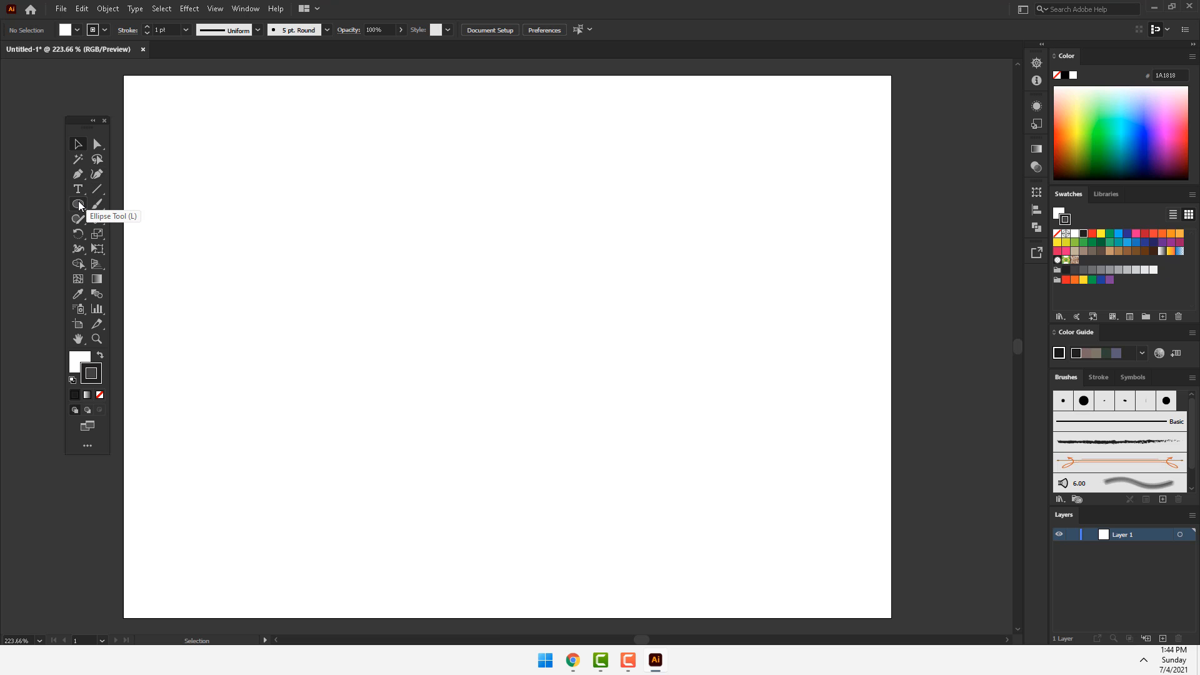
Step: Draw an ellipse in the upper middle of the artboard, then rotate it slightly and resize it to about 89 by 87 mm
{"action": "left_click_drag", "start_coordinate": [79, 205], "coordinate": [128, 233]}
{"action": "left_click_drag", "start_coordinate": [348, 198], "coordinate": [584, 423]}
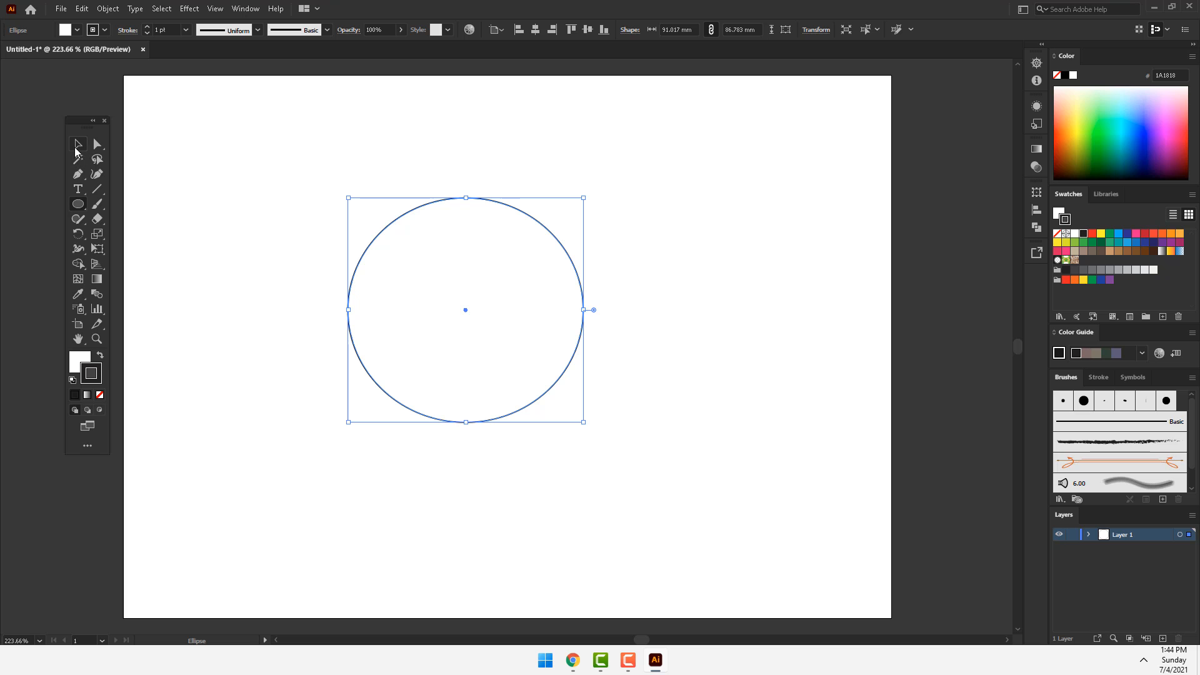
{"action": "left_click", "coordinate": [78, 145]}
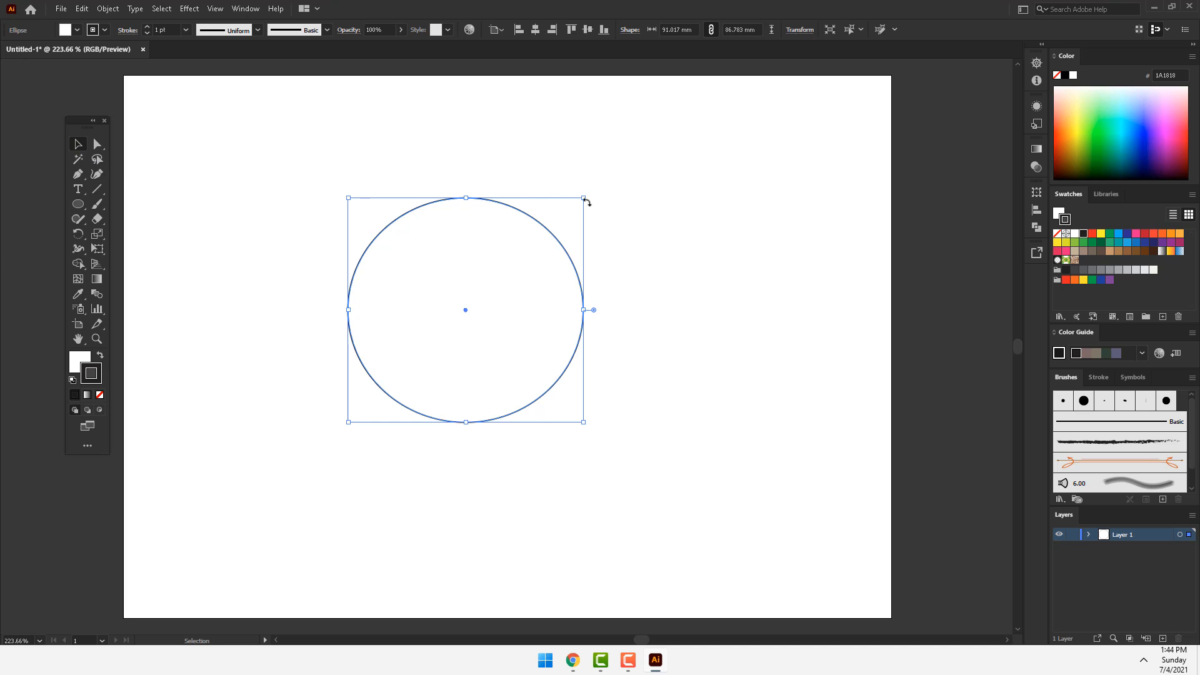
{"action": "mouse_move", "coordinate": [584, 199]}
{"action": "left_mouse_down"}
{"action": "mouse_move", "coordinate": [662, 129]}
{"action": "mouse_move", "coordinate": [582, 194]}
{"action": "mouse_move", "coordinate": [594, 177]}
{"action": "left_mouse_up"}
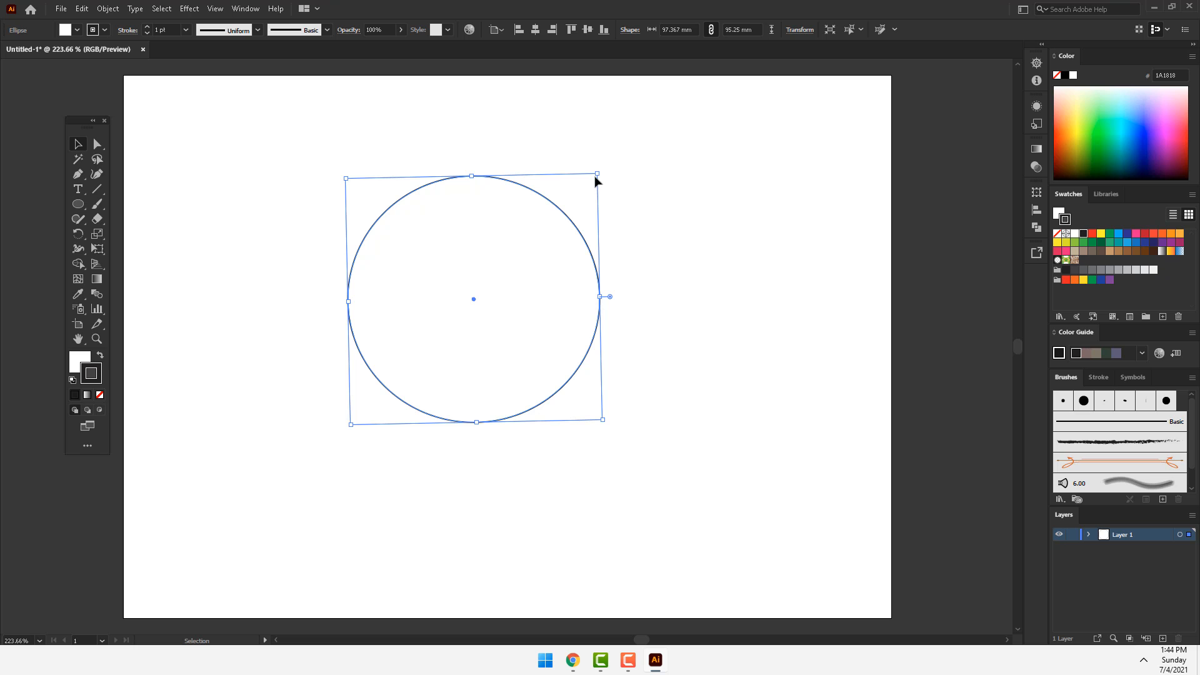
{"action": "left_click_drag", "start_coordinate": [597, 173], "coordinate": [622, 185]}
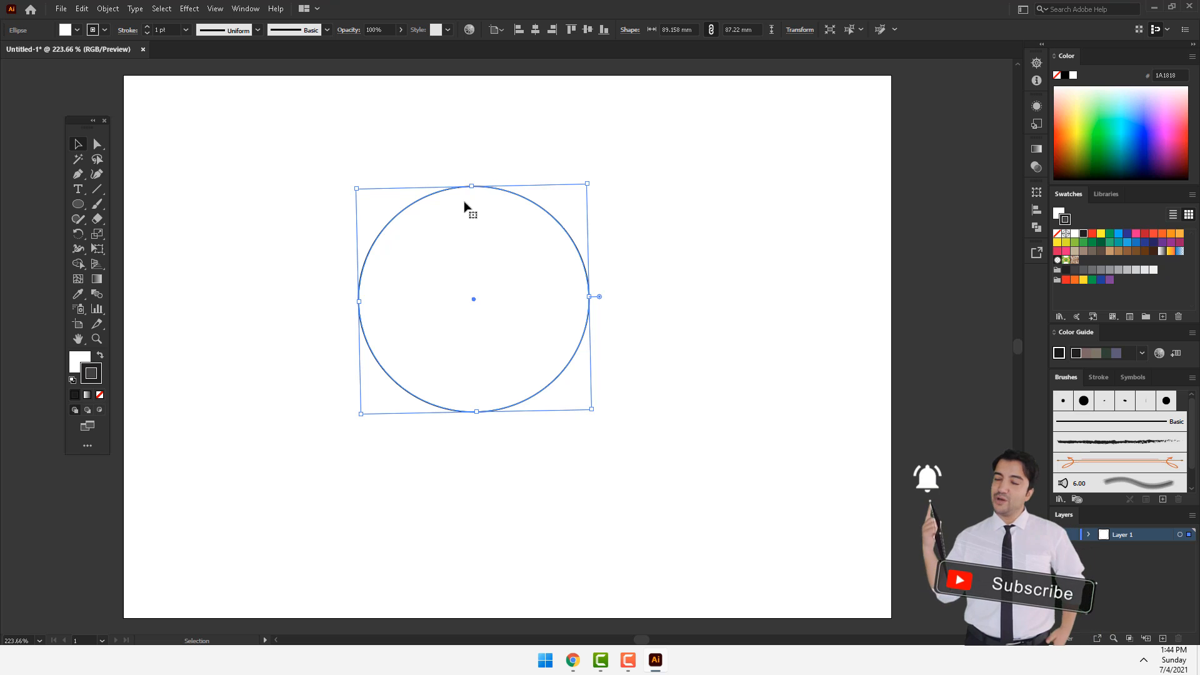
Step: With Direct Selection, pull the ellipse's top anchor point down to its centre and adjust that point's right handle
{"action": "left_click", "coordinate": [98, 144]}
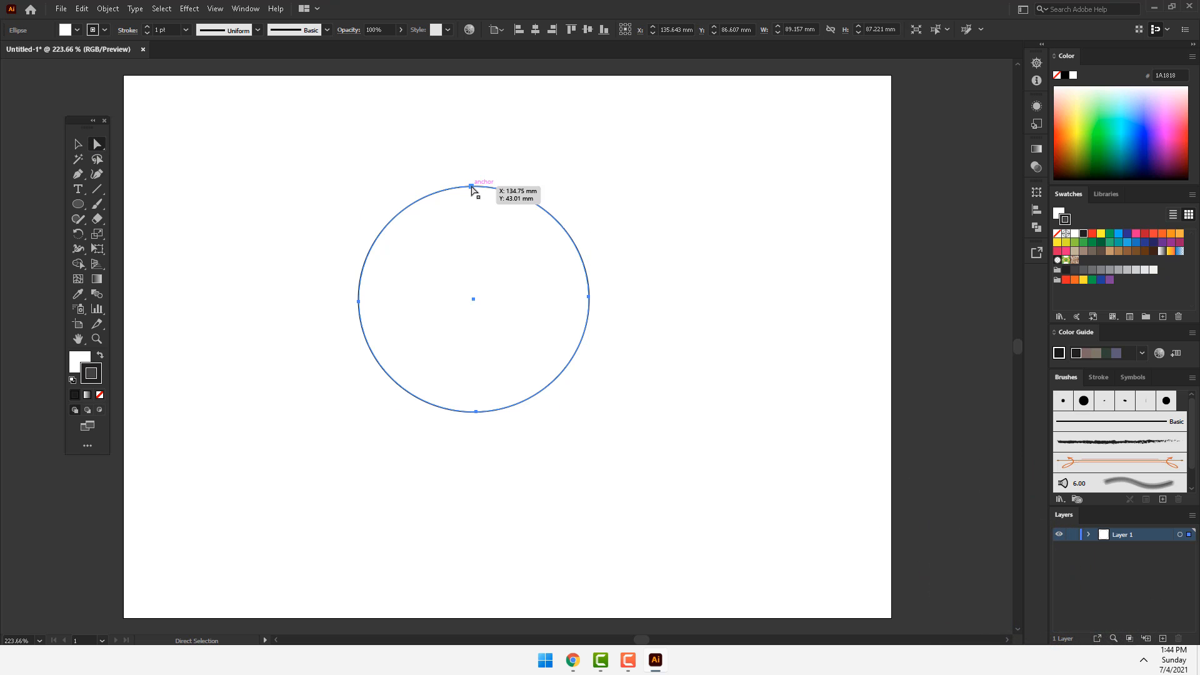
{"action": "left_click", "coordinate": [97, 145]}
{"action": "left_click", "coordinate": [170, 149]}
{"action": "left_click_drag", "start_coordinate": [471, 186], "coordinate": [474, 299]}
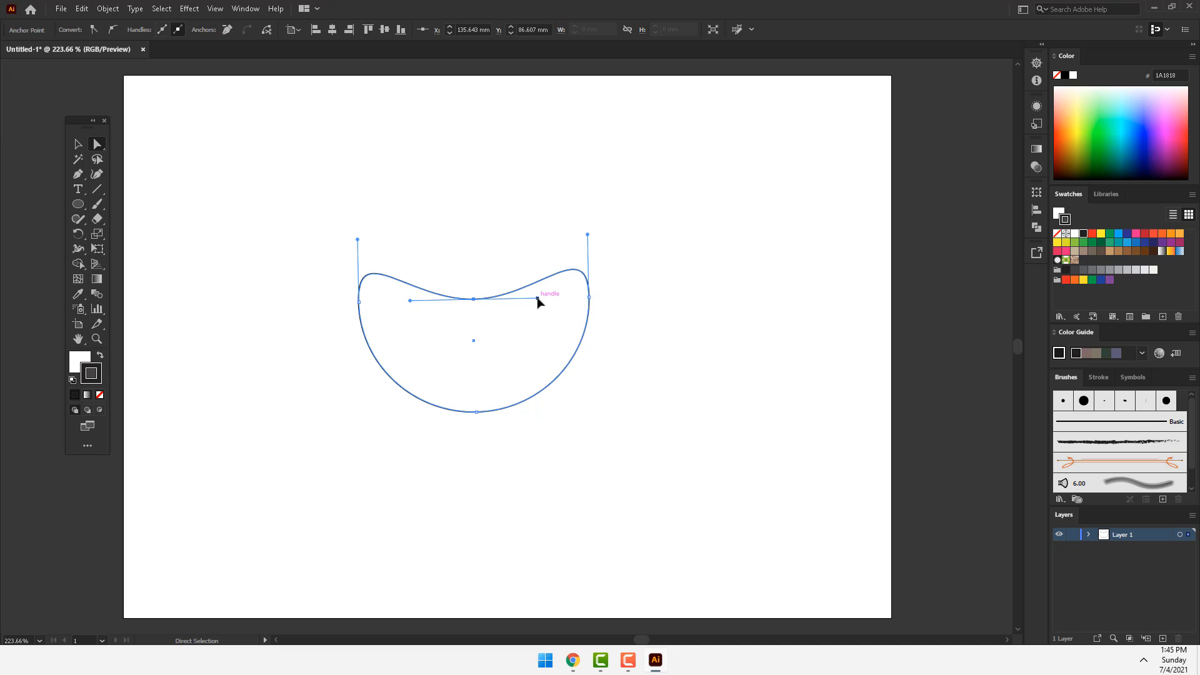
{"action": "mouse_move", "coordinate": [538, 302]}
{"action": "left_mouse_down"}
{"action": "mouse_move", "coordinate": [536, 271]}
{"action": "mouse_move", "coordinate": [535, 304]}
{"action": "left_mouse_up"}
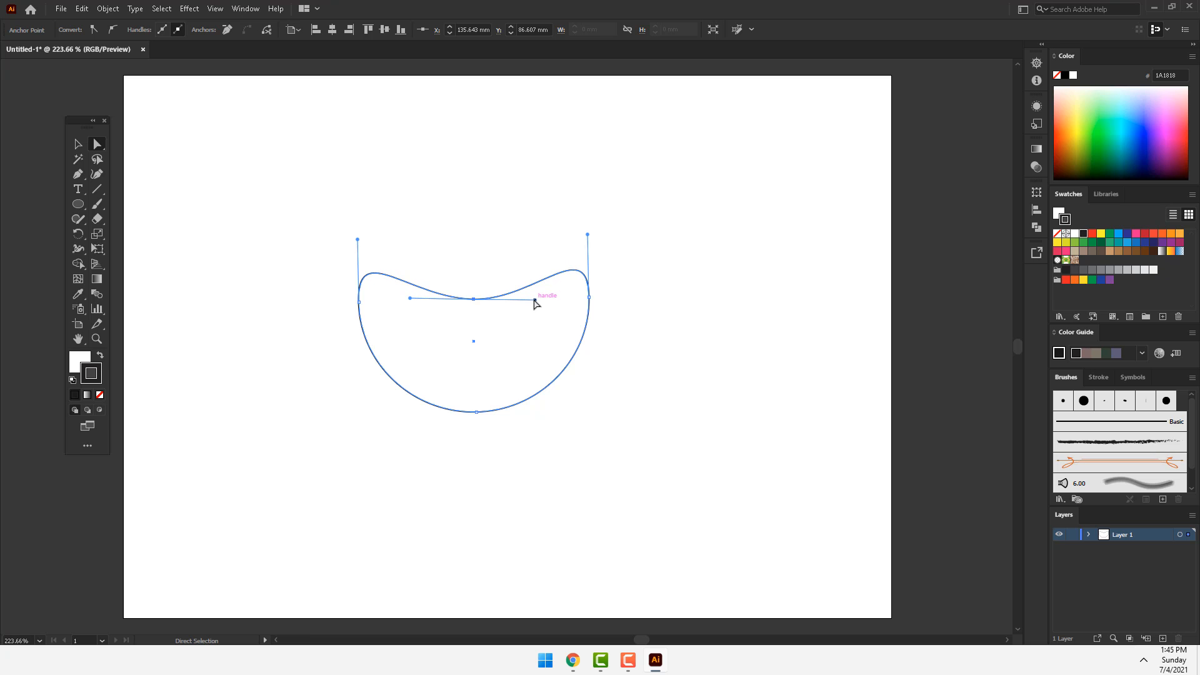
{"action": "mouse_move", "coordinate": [535, 304]}
{"action": "left_mouse_down"}
{"action": "mouse_move", "coordinate": [536, 316]}
{"action": "mouse_move", "coordinate": [523, 265]}
{"action": "mouse_move", "coordinate": [527, 330]}
{"action": "mouse_move", "coordinate": [525, 285]}
{"action": "left_mouse_up"}
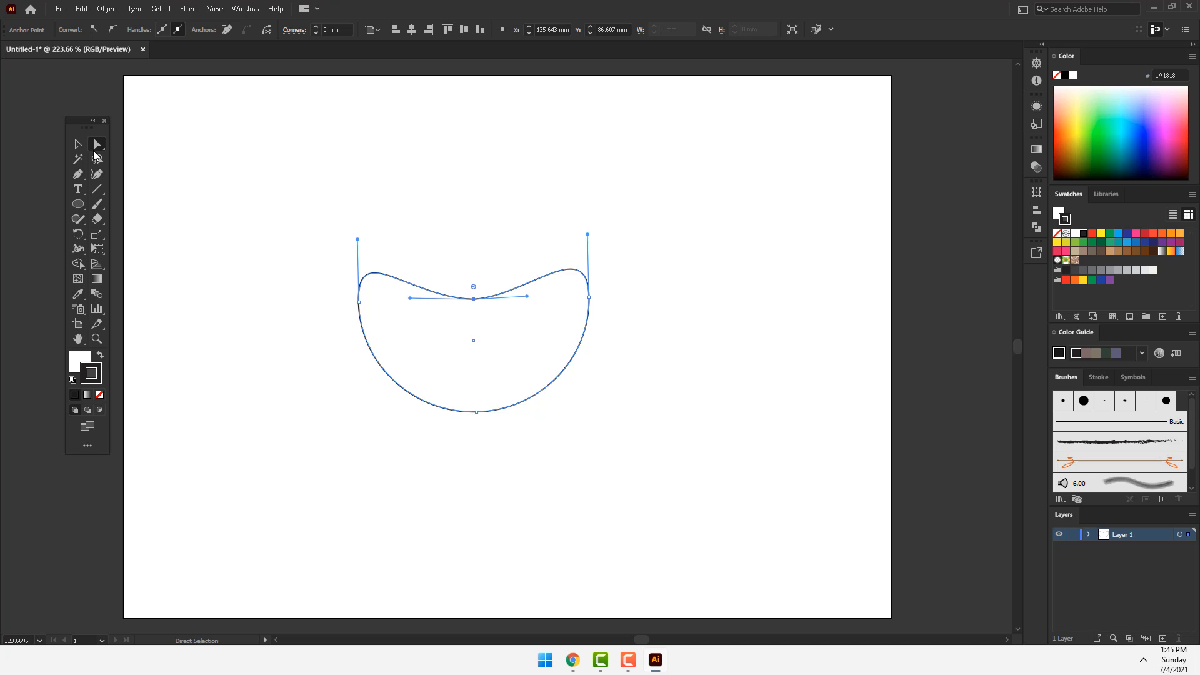
Step: Undo the anchor edits and the ellipse itself to return to an empty artboard
{"action": "left_click", "coordinate": [98, 145]}
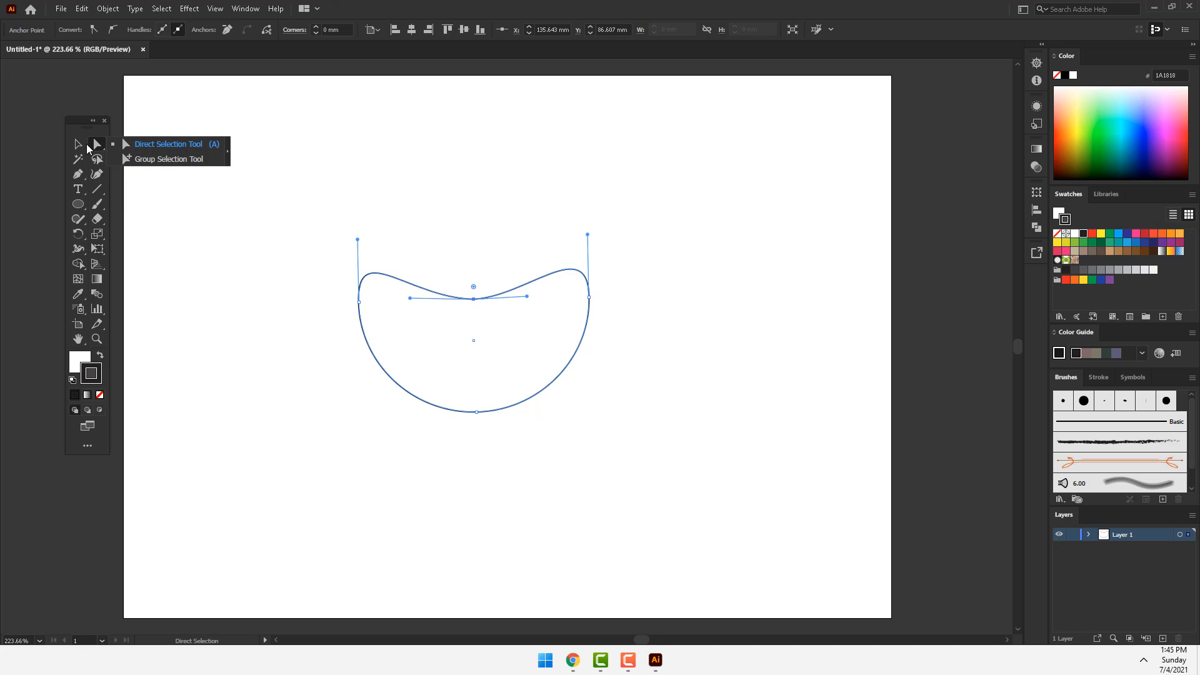
{"action": "left_click", "coordinate": [78, 144]}
{"action": "key", "text": "ctrl+z"}
{"action": "key", "text": "ctrl+z"}
{"action": "key", "text": "ctrl+z"}
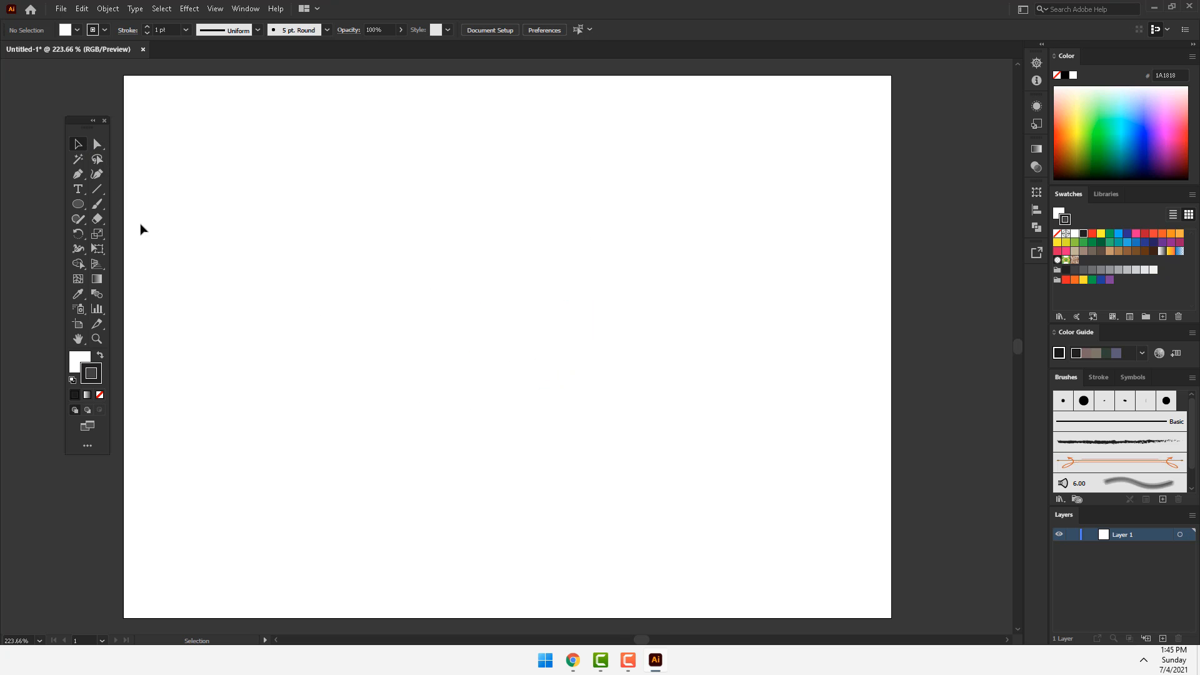
Step: Draw a circle about 21.5 mm in diameter near the artboard's upper-left corner
{"action": "left_click", "coordinate": [78, 204]}
{"action": "left_click_drag", "start_coordinate": [169, 155], "coordinate": [225, 211]}
{"action": "left_click", "coordinate": [79, 145]}
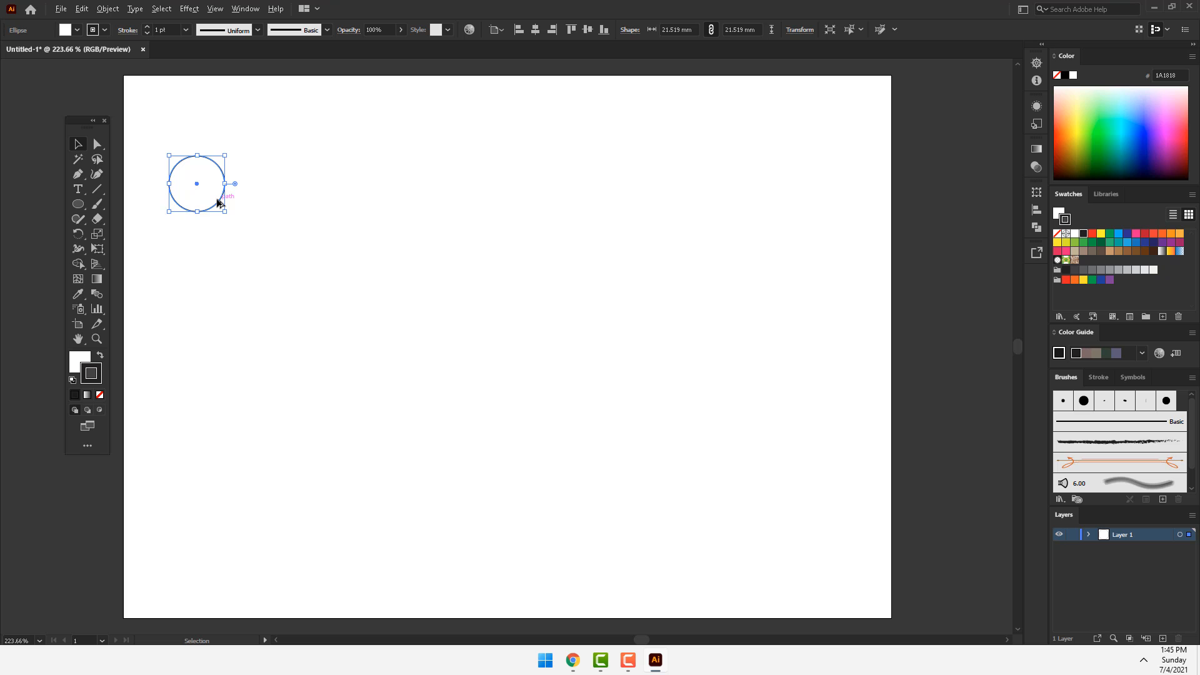
Step: Duplicate the circle straight down at equal spacing to form a vertical column of five circles
{"action": "left_click_drag", "start_coordinate": [217, 203], "coordinate": [216, 281]}
{"action": "key", "text": "ctrl+d"}
{"action": "key", "text": "ctrl+d"}
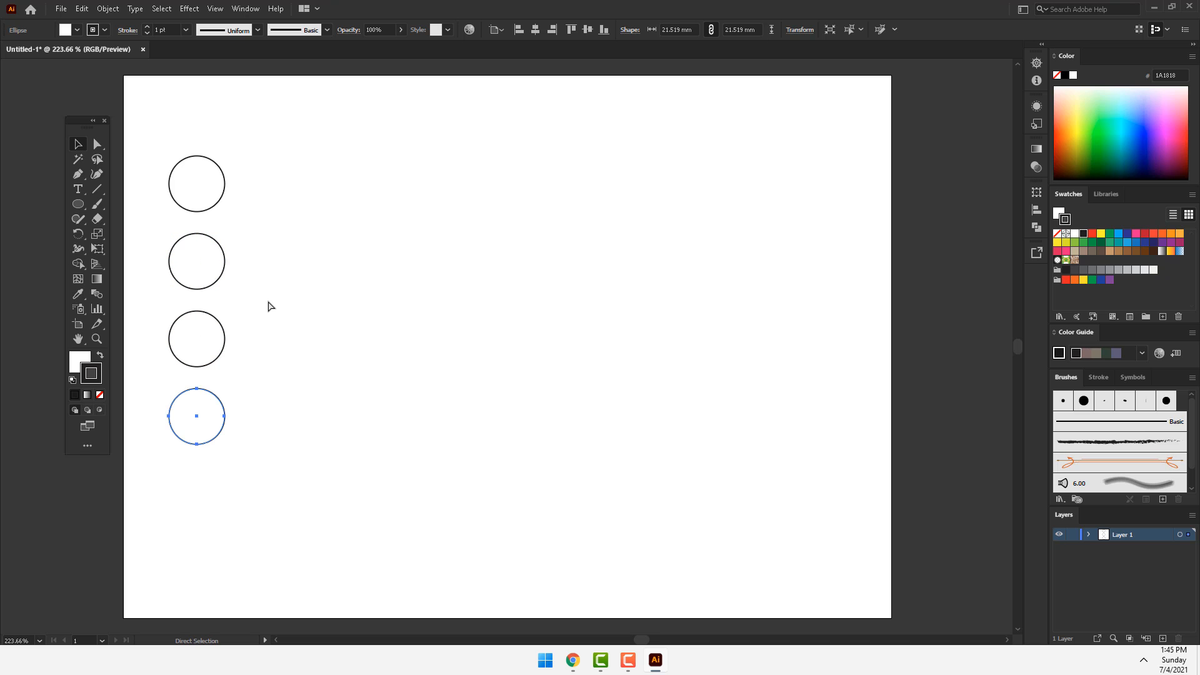
{"action": "key", "text": "ctrl+d"}
{"action": "key", "text": "v"}
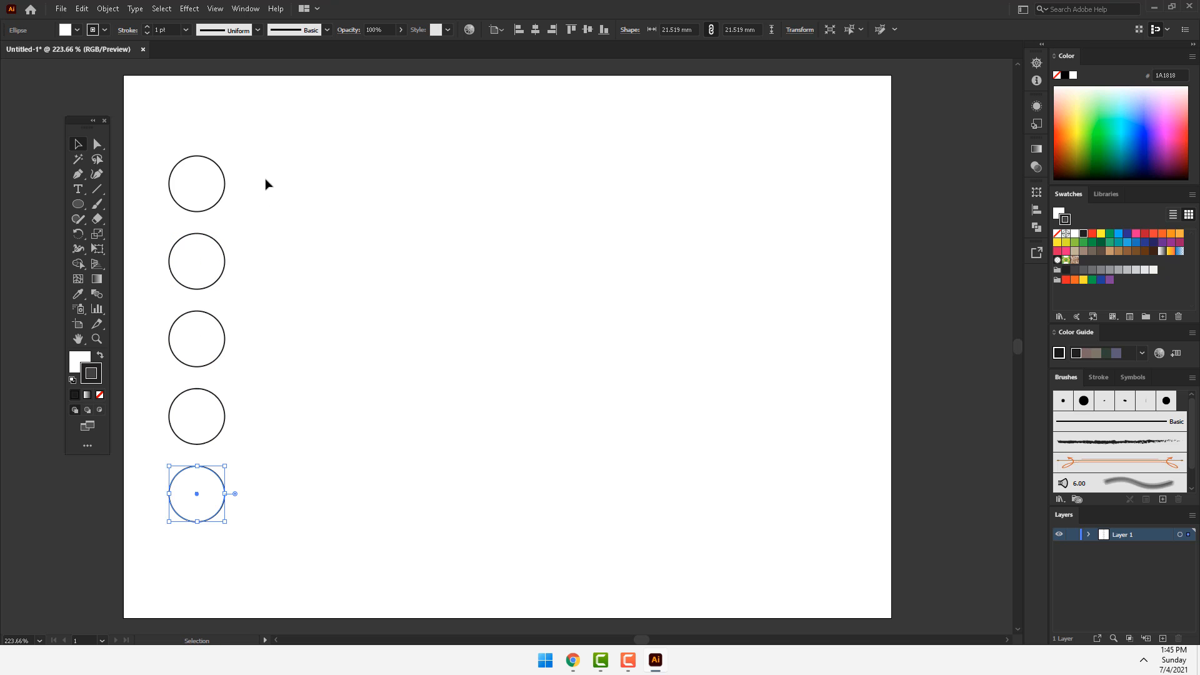
Step: Remove the stroke from all five circles and fill them with green 00C51D
{"action": "left_click_drag", "start_coordinate": [271, 138], "coordinate": [175, 556]}
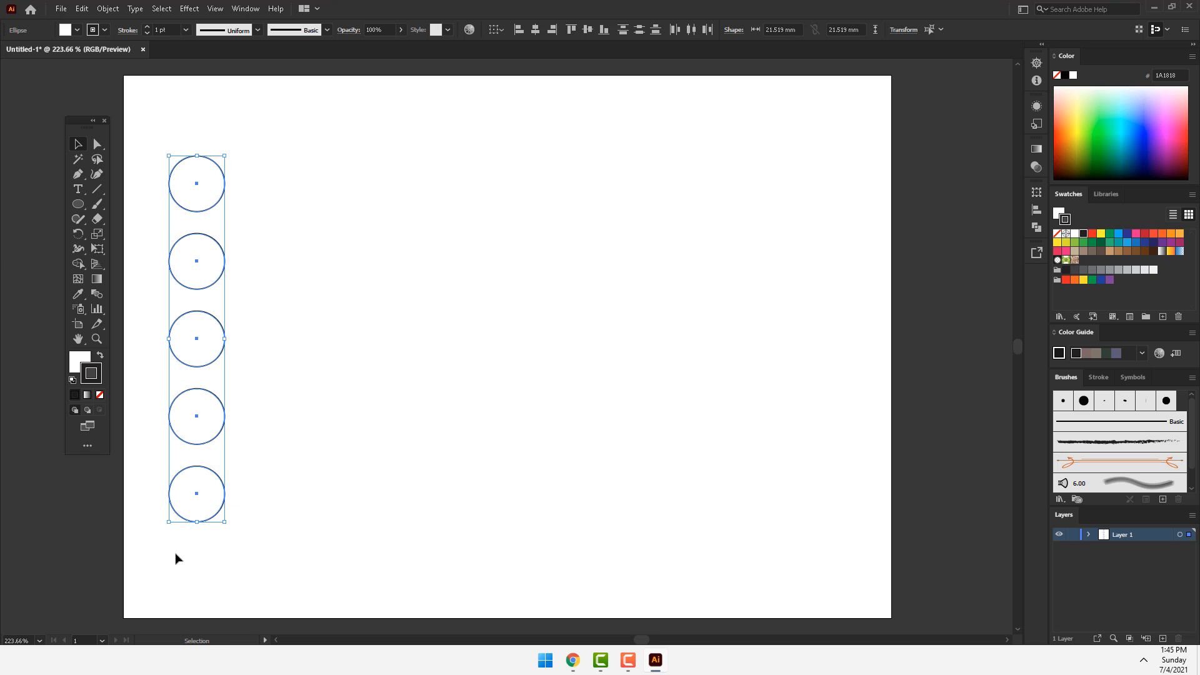
{"action": "left_click", "coordinate": [98, 395]}
{"action": "left_click", "coordinate": [74, 360]}
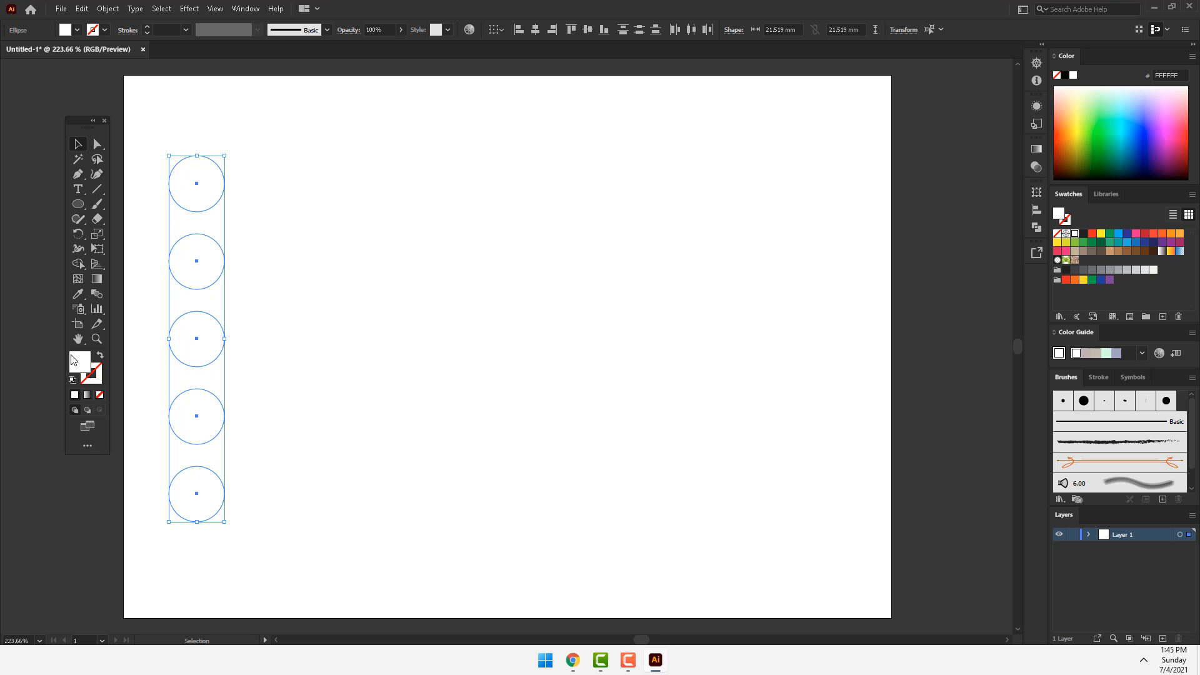
{"action": "left_click", "coordinate": [1104, 141]}
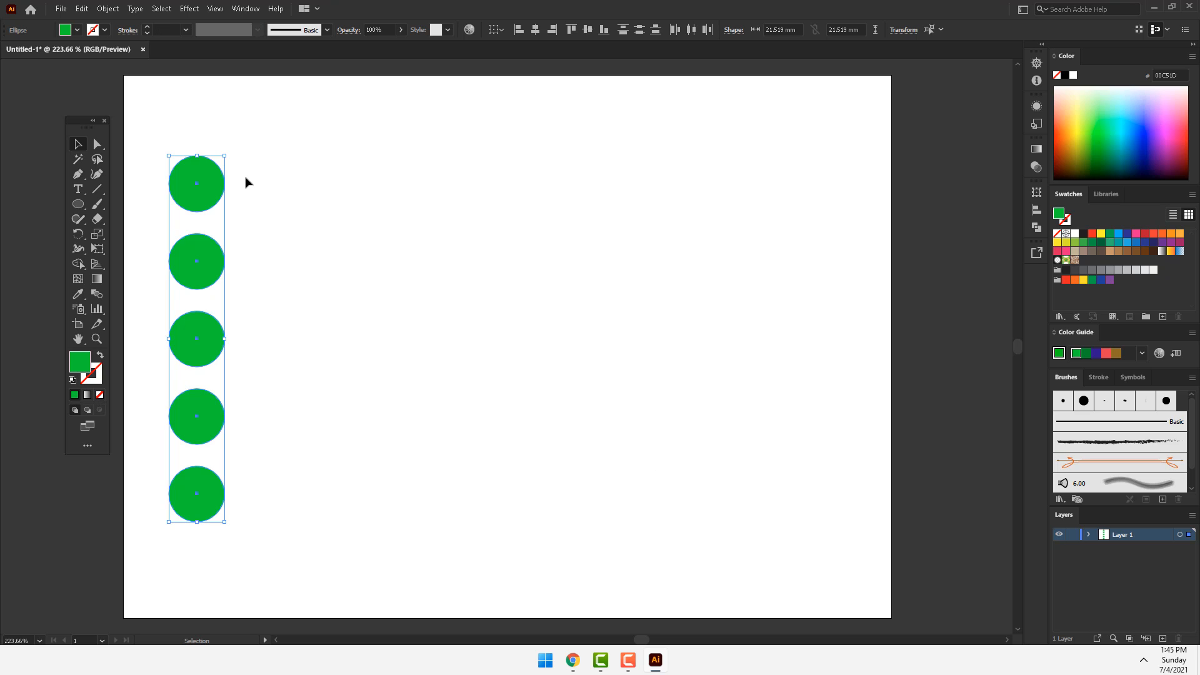
Step: Duplicate the green column beside itself on the right and fill the copies with orange E06A00
{"action": "left_click_drag", "start_coordinate": [225, 183], "coordinate": [308, 185]}
{"action": "left_click", "coordinate": [1069, 133]}
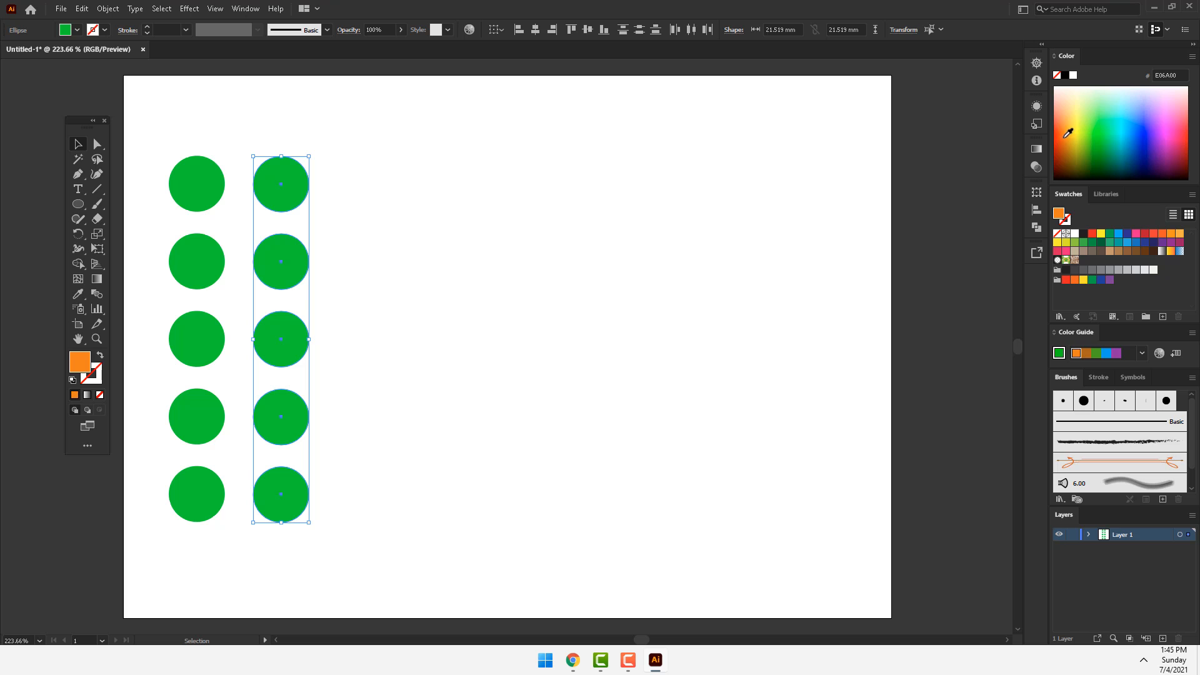
{"action": "key", "text": "a"}
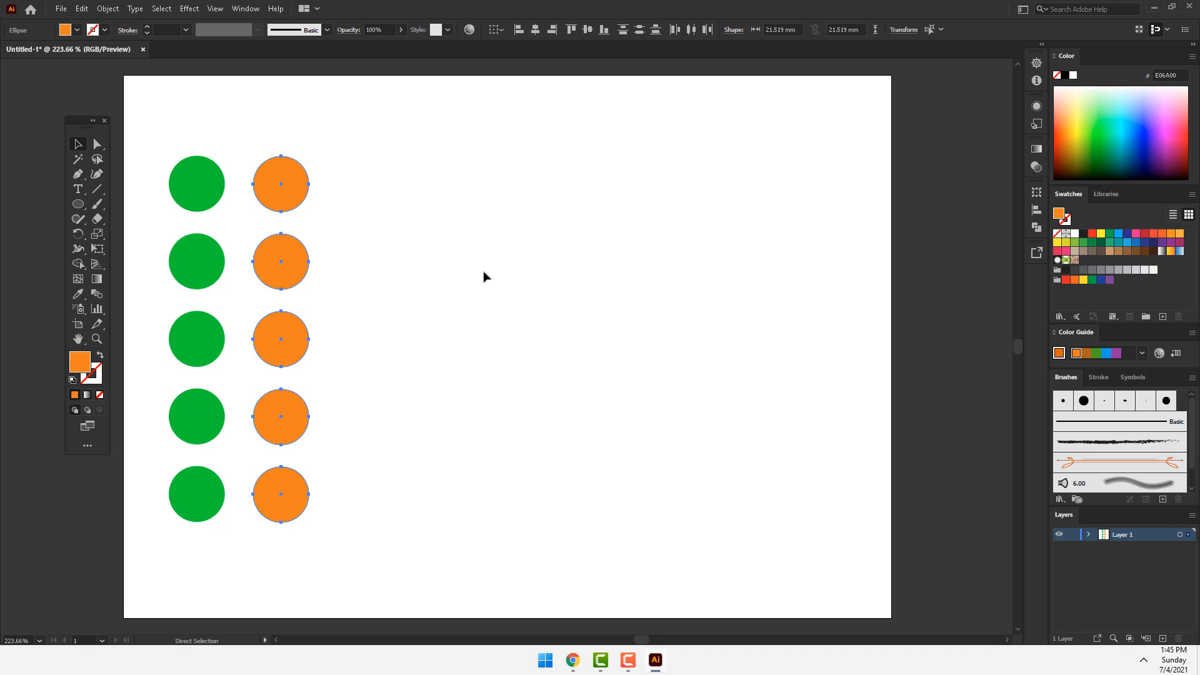
Step: Group each colour column separately and move the orange group right to X about 117.3 mm
{"action": "key", "text": "v"}
{"action": "left_click_drag", "start_coordinate": [236, 155], "coordinate": [165, 558]}
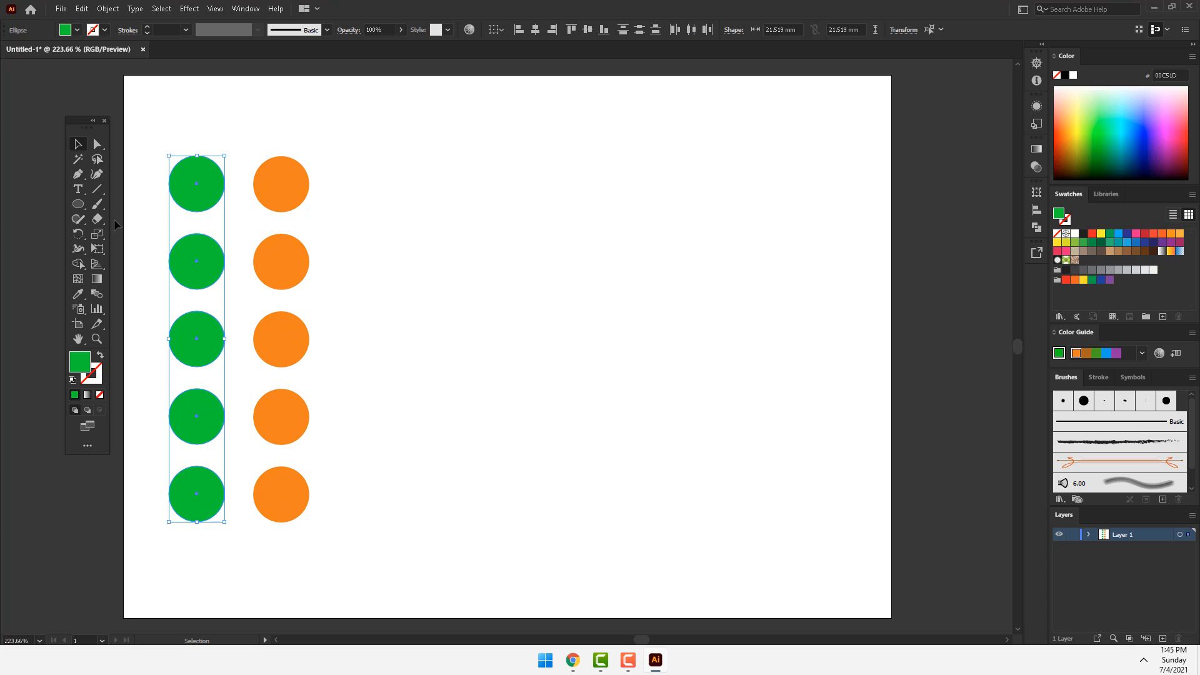
{"action": "left_click", "coordinate": [108, 9]}
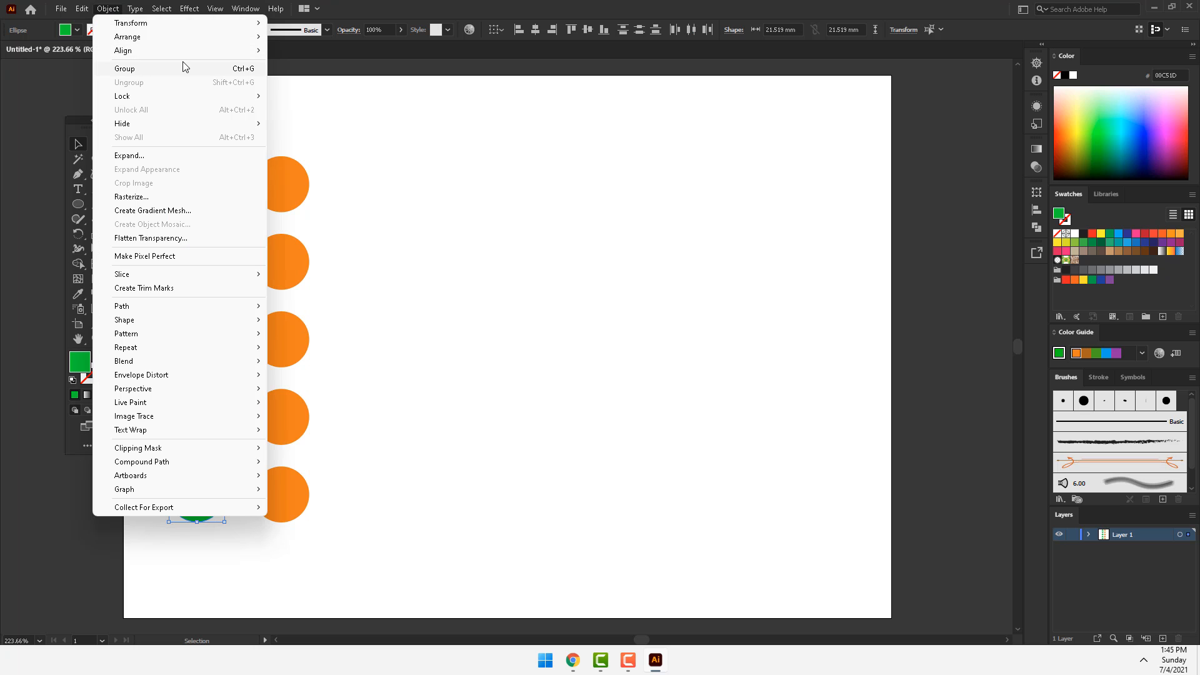
{"action": "left_click", "coordinate": [244, 68]}
{"action": "left_click", "coordinate": [309, 223]}
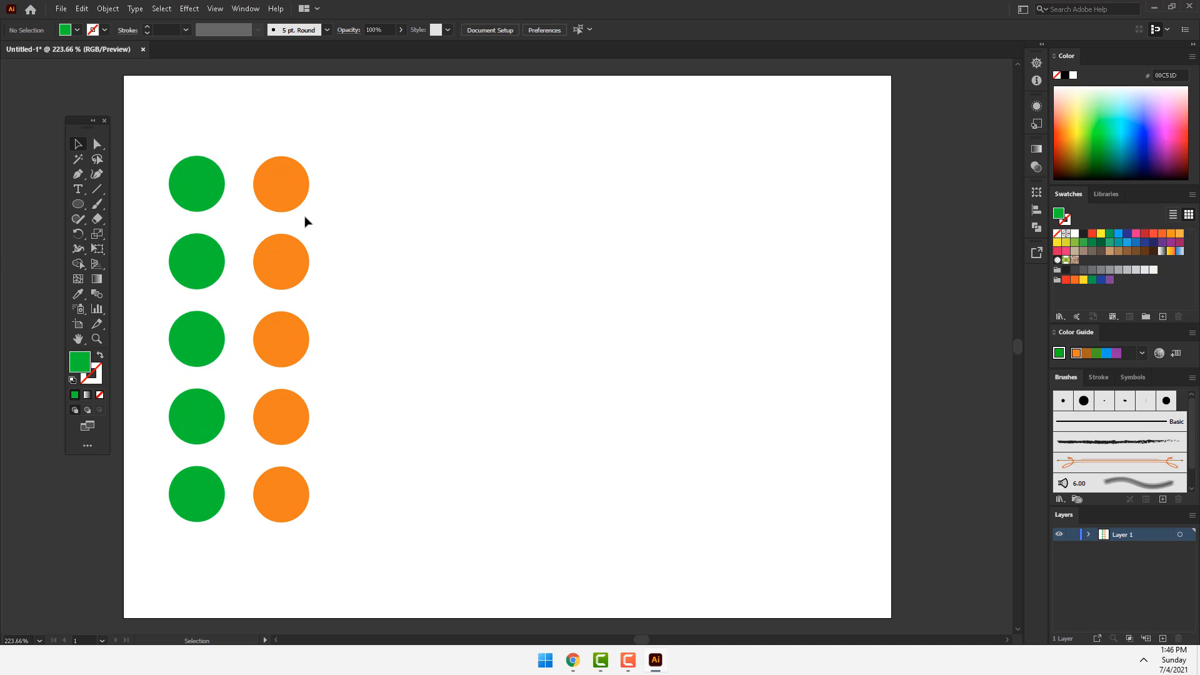
{"action": "left_click_drag", "start_coordinate": [295, 182], "coordinate": [441, 185]}
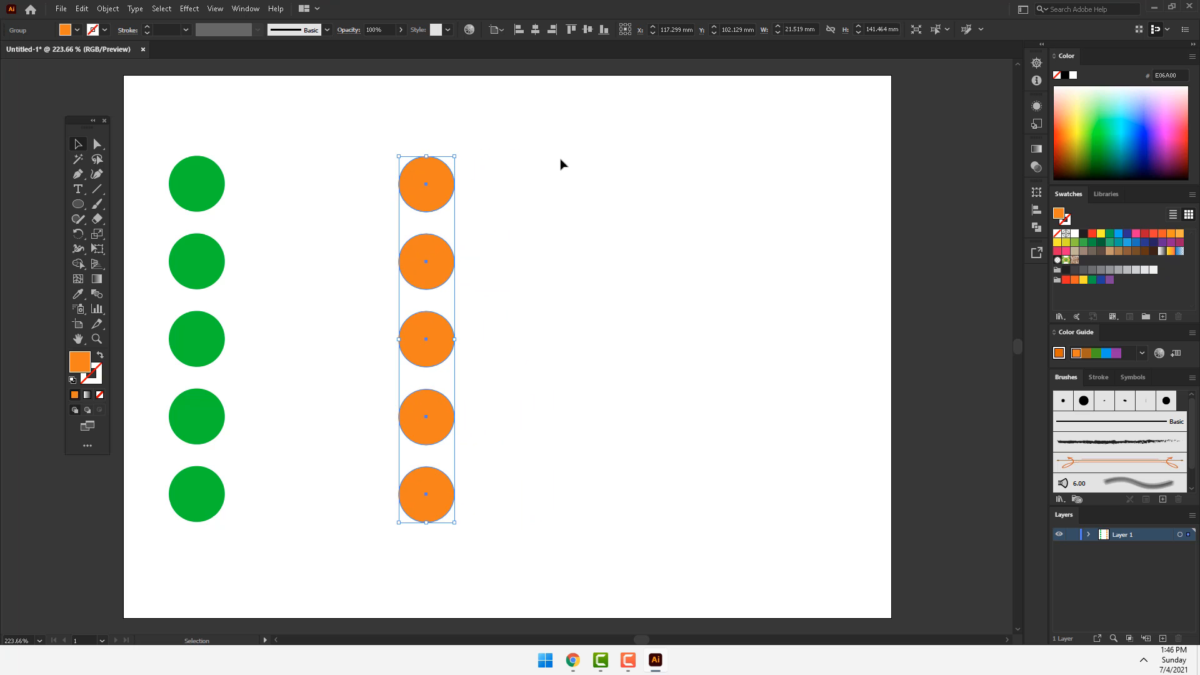
{"action": "left_click", "coordinate": [627, 226]}
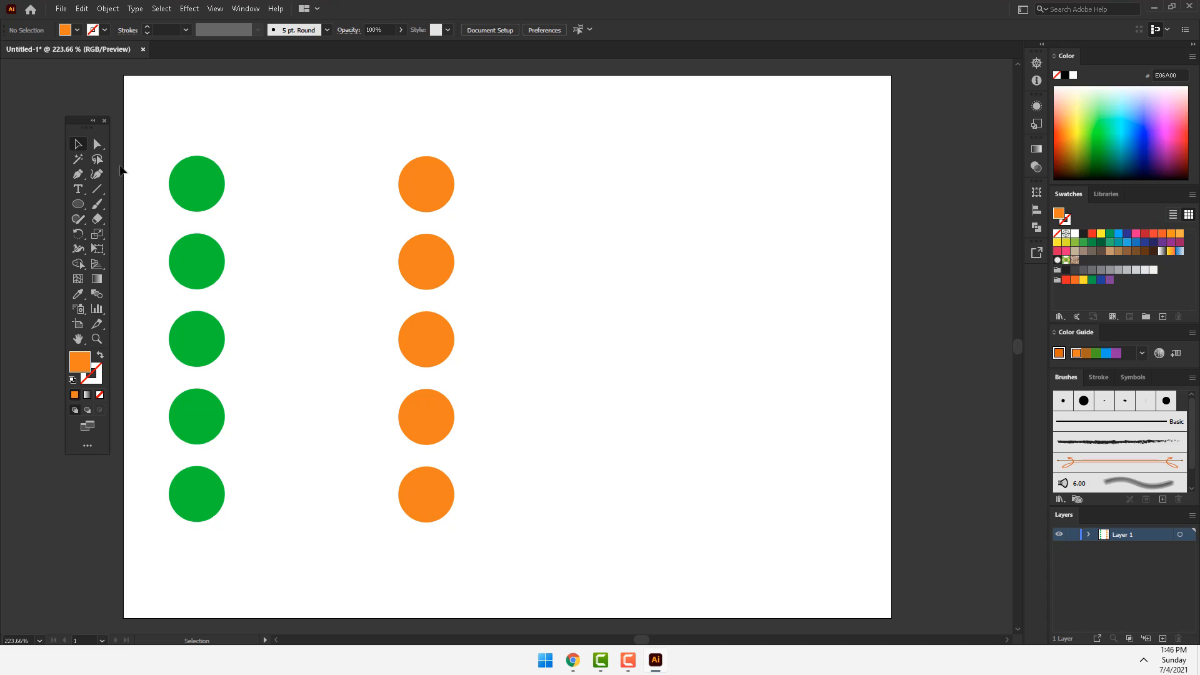
Step: With Group Selection, move the upper three orange circles individually to the right, the top one farthest, to X about 197 mm
{"action": "left_click", "coordinate": [91, 148]}
{"action": "left_click", "coordinate": [170, 156]}
{"action": "left_click_drag", "start_coordinate": [444, 185], "coordinate": [646, 189]}
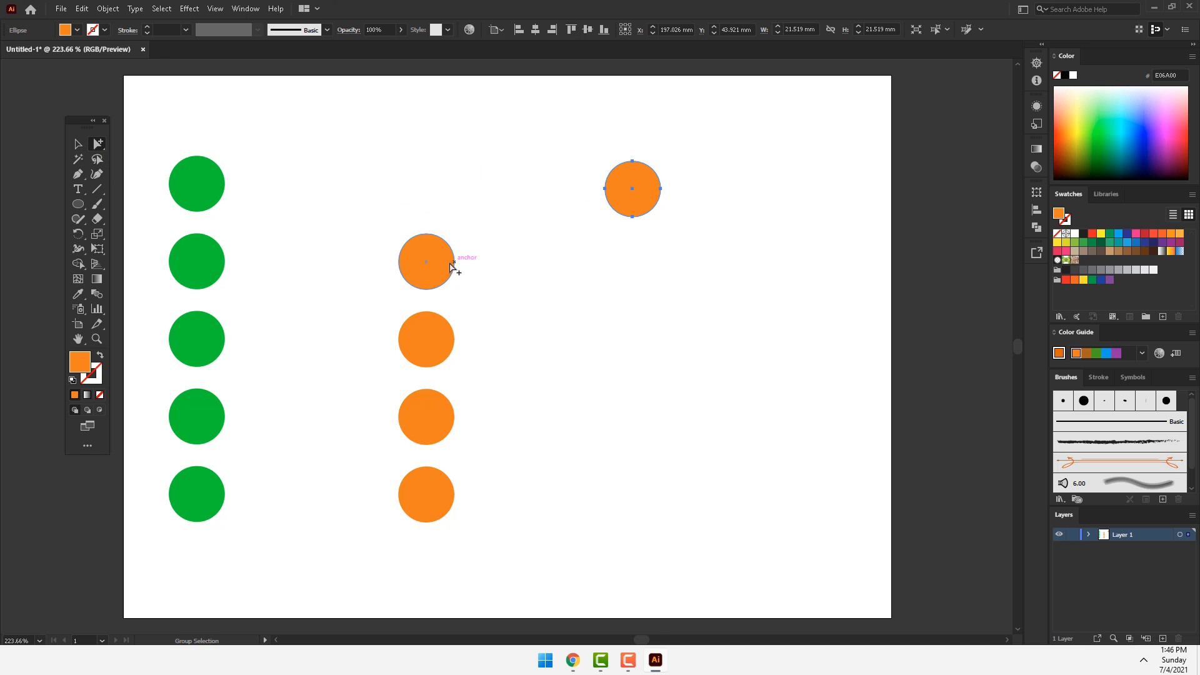
{"action": "left_click_drag", "start_coordinate": [450, 267], "coordinate": [514, 281]}
{"action": "mouse_move", "coordinate": [436, 341]}
{"action": "left_mouse_down"}
{"action": "mouse_move", "coordinate": [476, 340]}
{"action": "mouse_move", "coordinate": [454, 349]}
{"action": "left_mouse_up"}
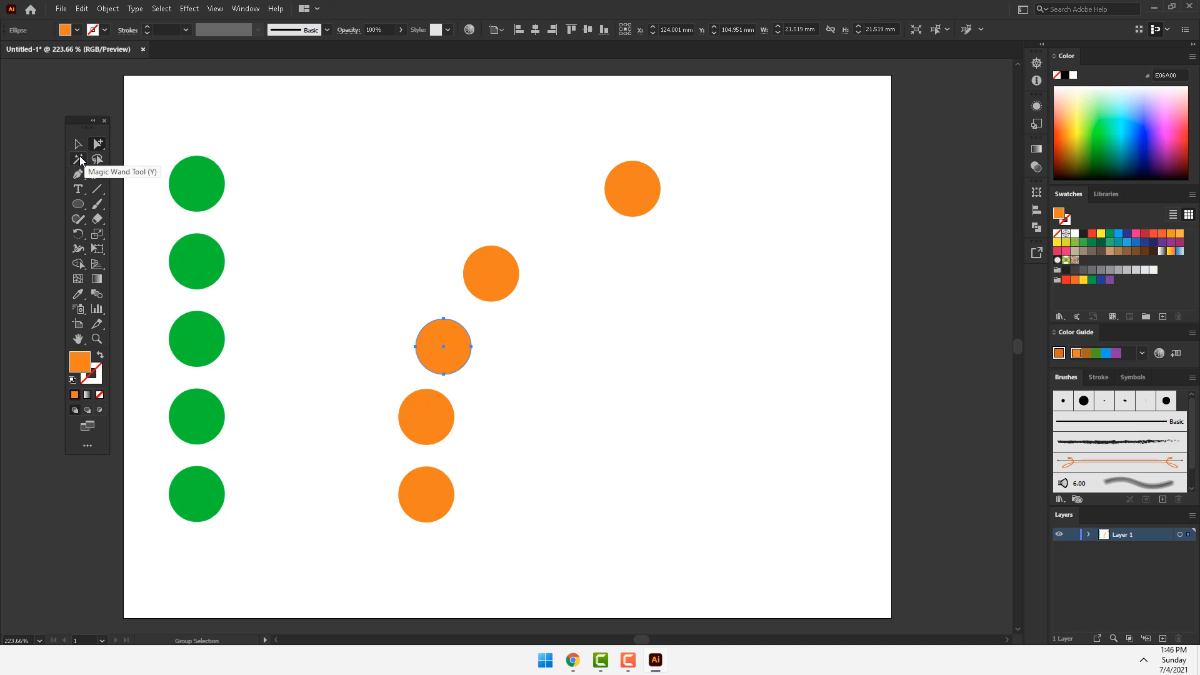
Step: Use the Magic Wand to select all green circles by colour, followed by all orange circles
{"action": "left_click", "coordinate": [78, 160]}
{"action": "left_click", "coordinate": [207, 190]}
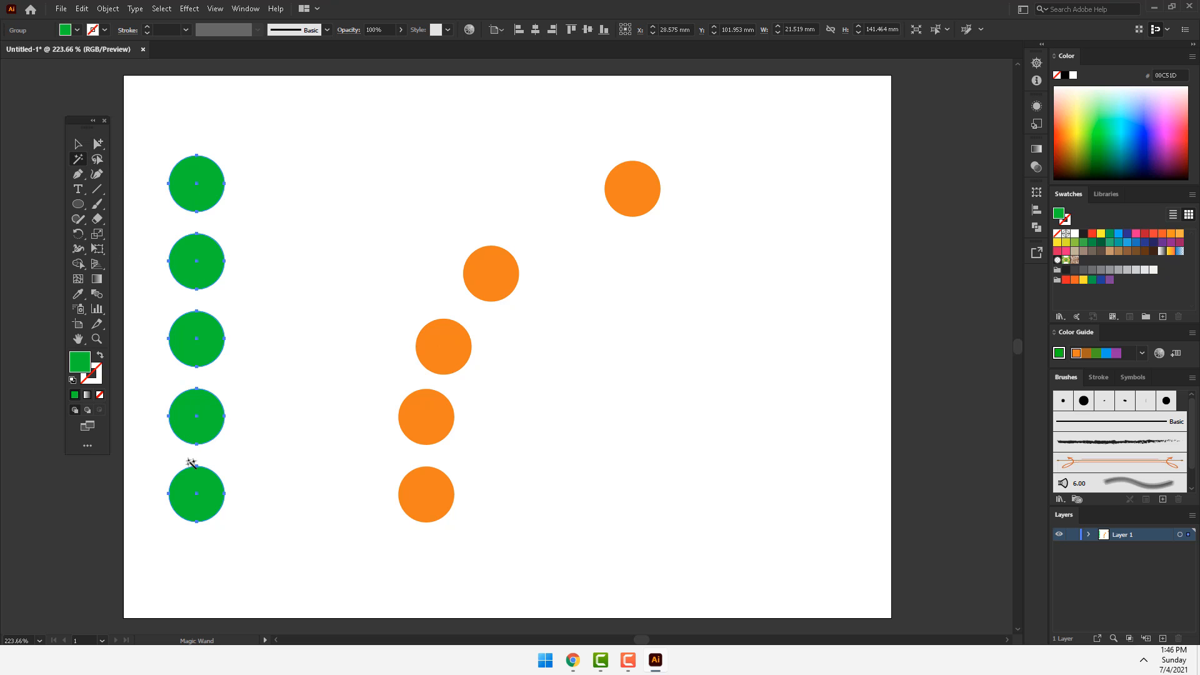
{"action": "left_click", "coordinate": [492, 285]}
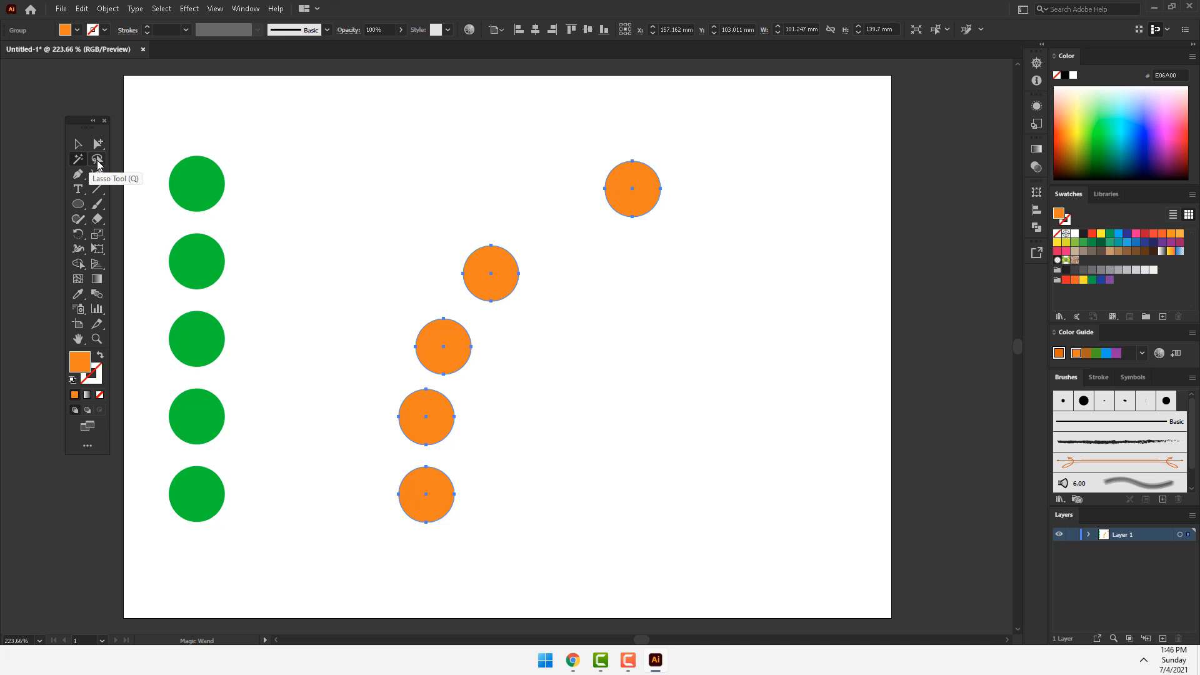
Step: Lasso-select the four lower orange circles, leaving out the top one
{"action": "left_click", "coordinate": [99, 161]}
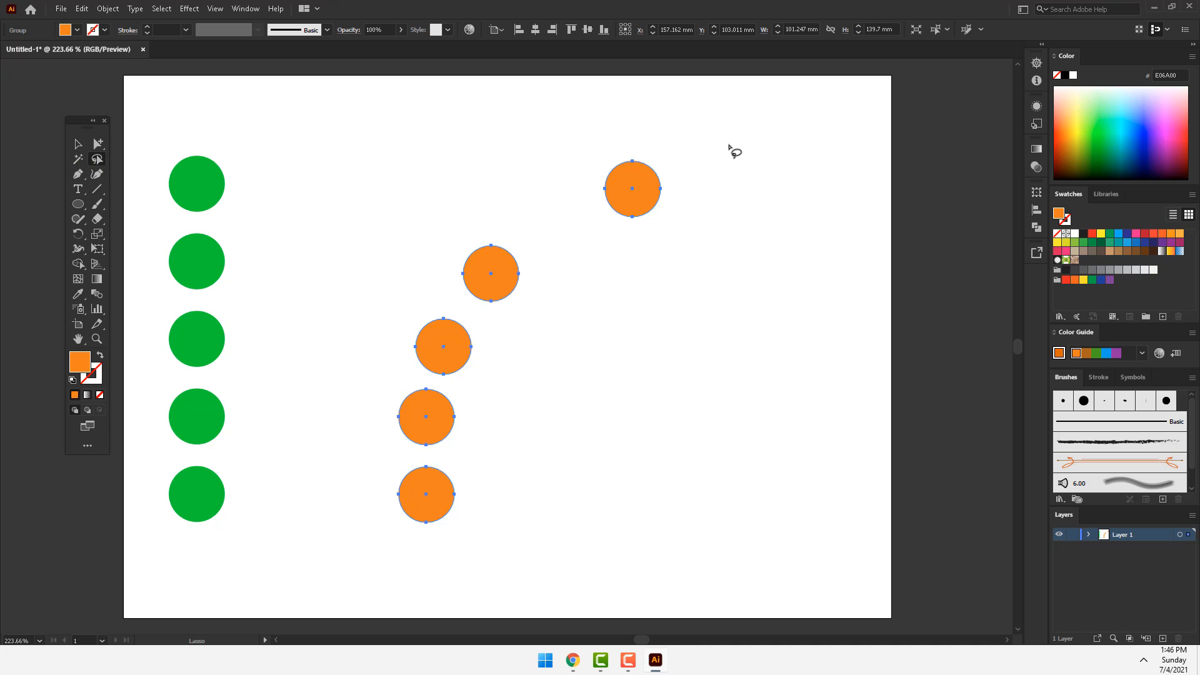
{"action": "mouse_move", "coordinate": [722, 134]}
{"action": "left_mouse_down"}
{"action": "mouse_move", "coordinate": [440, 203]}
{"action": "mouse_move", "coordinate": [308, 371]}
{"action": "mouse_move", "coordinate": [350, 573]}
{"action": "mouse_move", "coordinate": [526, 584]}
{"action": "mouse_move", "coordinate": [596, 359]}
{"action": "mouse_move", "coordinate": [554, 251]}
{"action": "mouse_move", "coordinate": [563, 190]}
{"action": "mouse_move", "coordinate": [630, 154]}
{"action": "mouse_move", "coordinate": [711, 164]}
{"action": "left_mouse_up"}
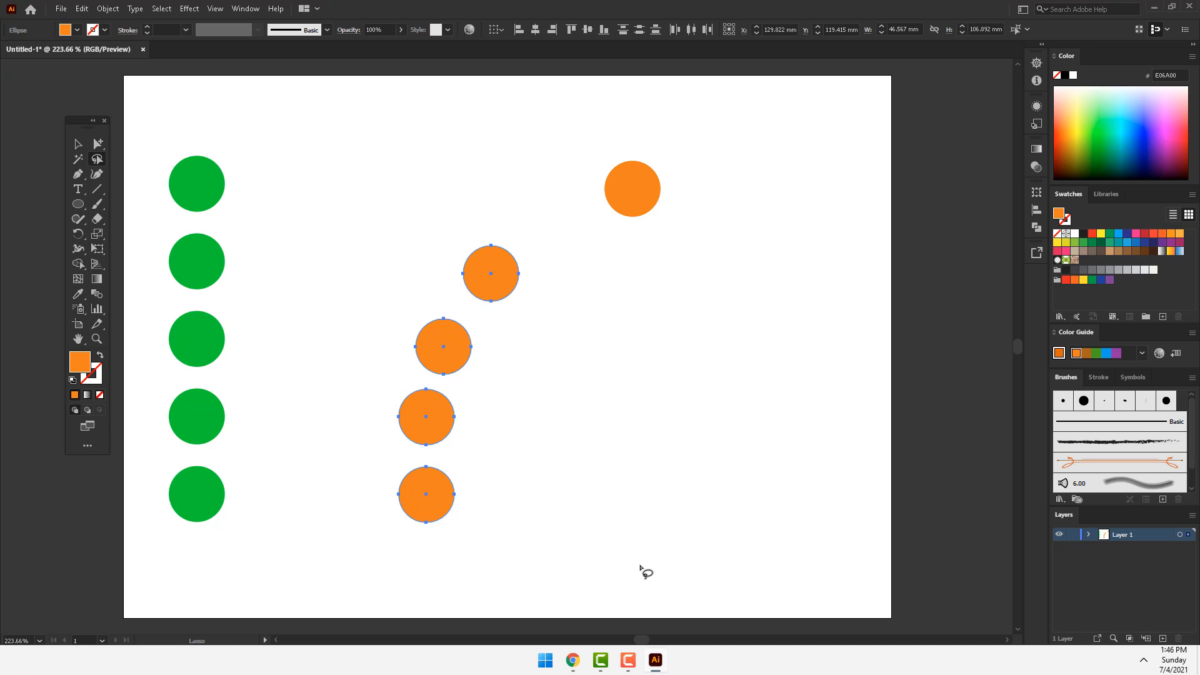
{"action": "mouse_move", "coordinate": [548, 182]}
{"action": "left_mouse_down"}
{"action": "mouse_move", "coordinate": [309, 380]}
{"action": "mouse_move", "coordinate": [348, 551]}
{"action": "mouse_move", "coordinate": [543, 546]}
{"action": "mouse_move", "coordinate": [560, 444]}
{"action": "mouse_move", "coordinate": [446, 276]}
{"action": "mouse_move", "coordinate": [446, 249]}
{"action": "mouse_move", "coordinate": [533, 227]}
{"action": "left_mouse_up"}
Step: Select all the green and orange circles and delete them from the artboard
{"action": "left_click", "coordinate": [78, 144]}
{"action": "key", "text": "ctrl+a"}
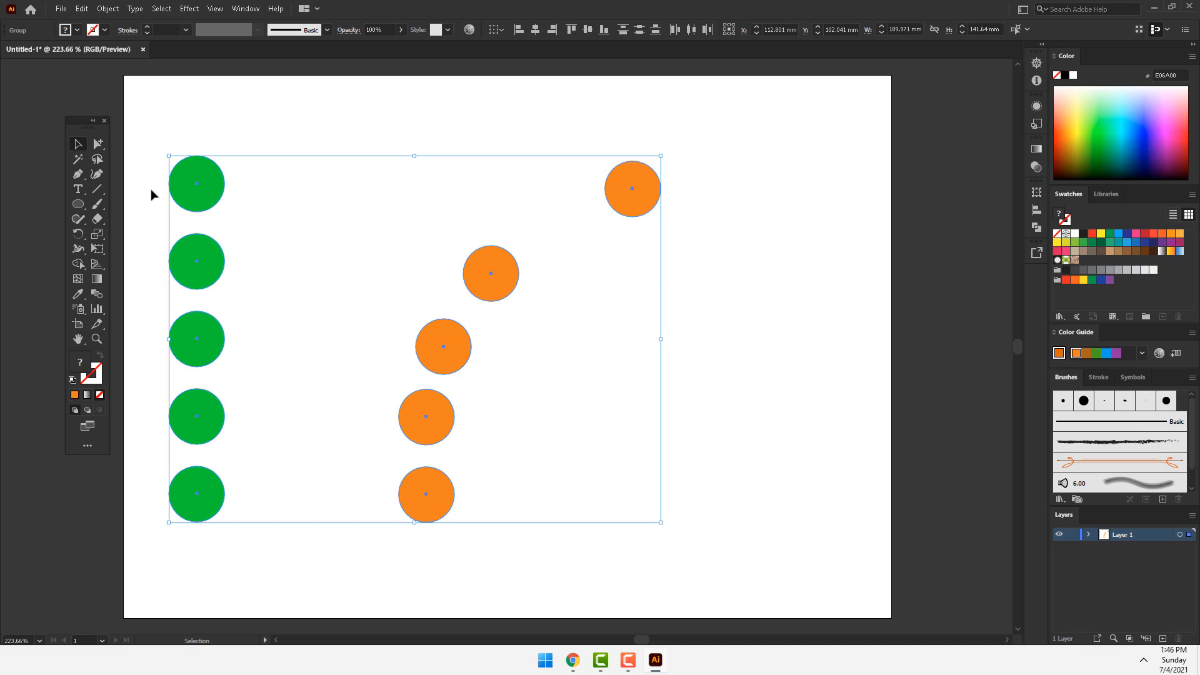
{"action": "key", "text": "Delete"}
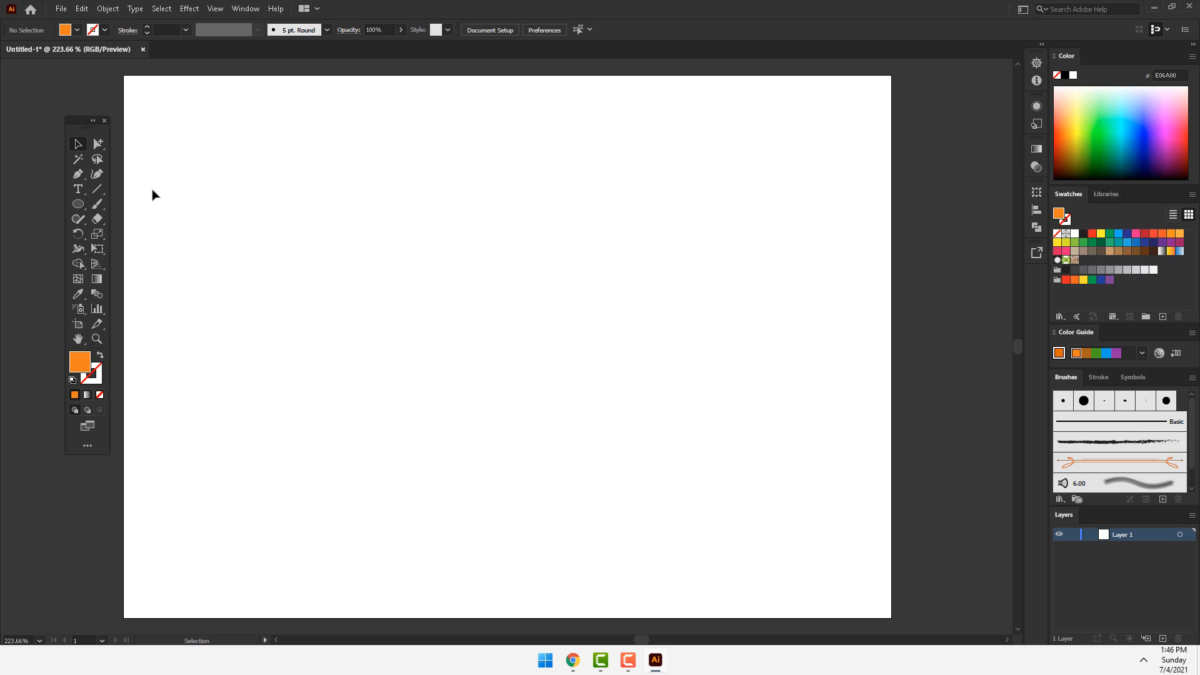
Step: With the Pen tool, draw a closed orange shape with straight sides meeting at a pointed top and a smoothly curved bottom
{"action": "left_click", "coordinate": [80, 179]}
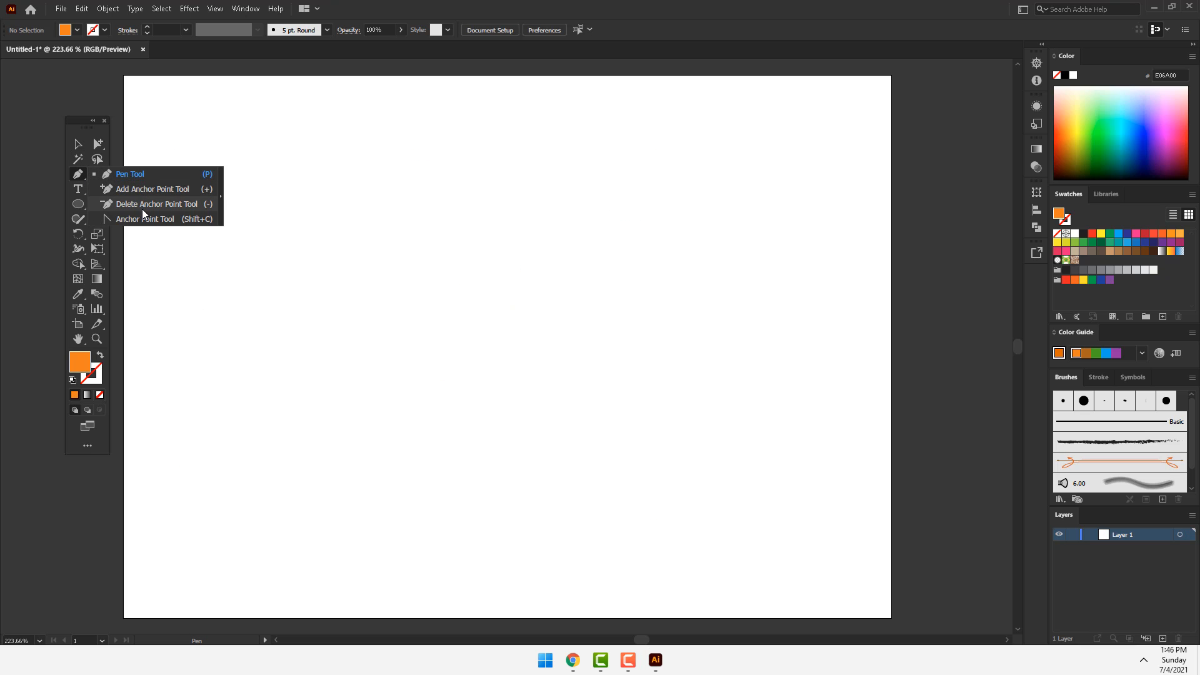
{"action": "left_click", "coordinate": [136, 176]}
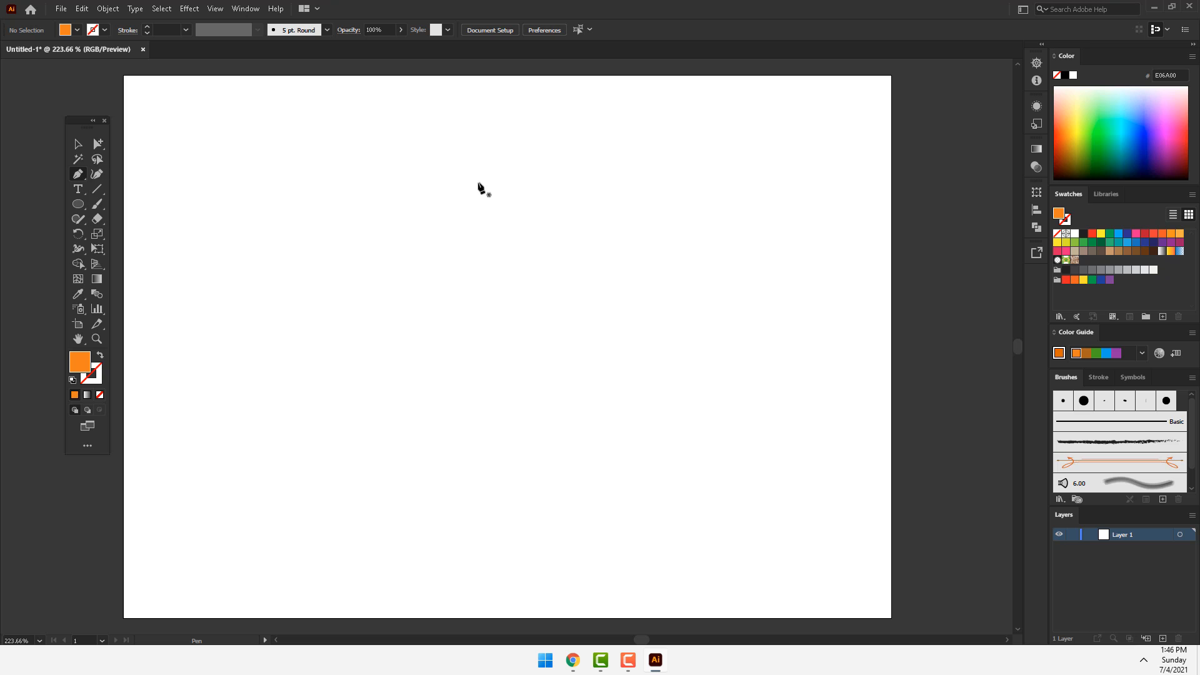
{"action": "left_click", "coordinate": [534, 177]}
{"action": "left_click", "coordinate": [384, 346]}
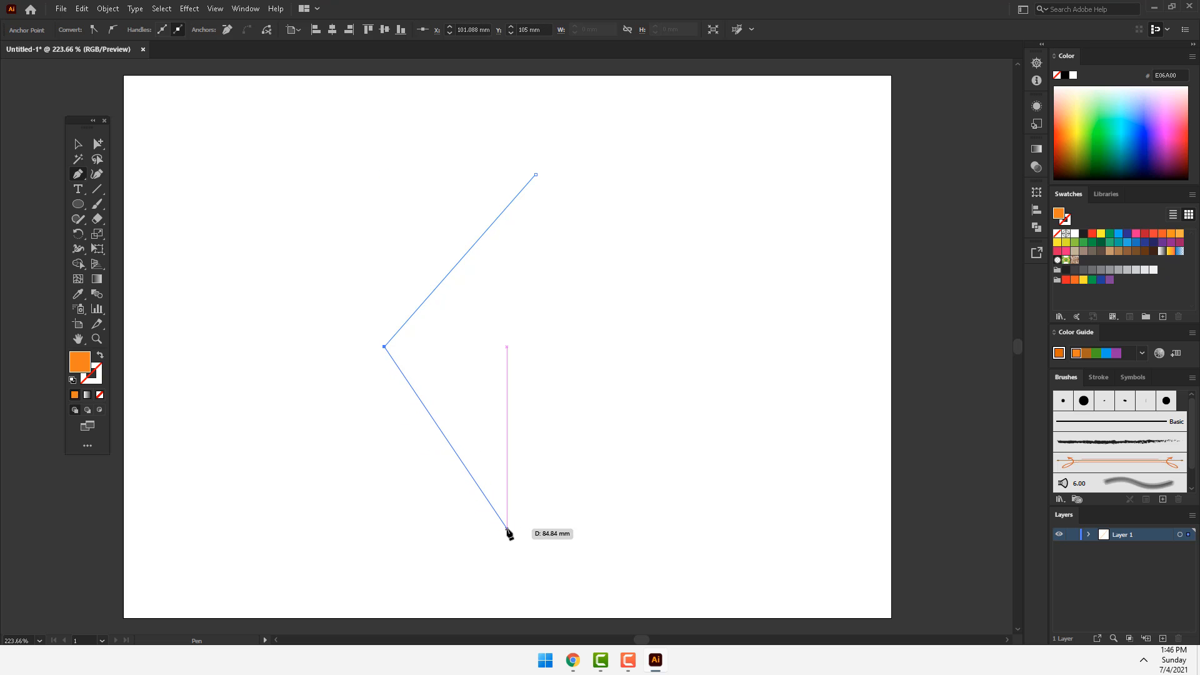
{"action": "left_click", "coordinate": [507, 530]}
{"action": "left_click_drag", "start_coordinate": [514, 530], "coordinate": [621, 531]}
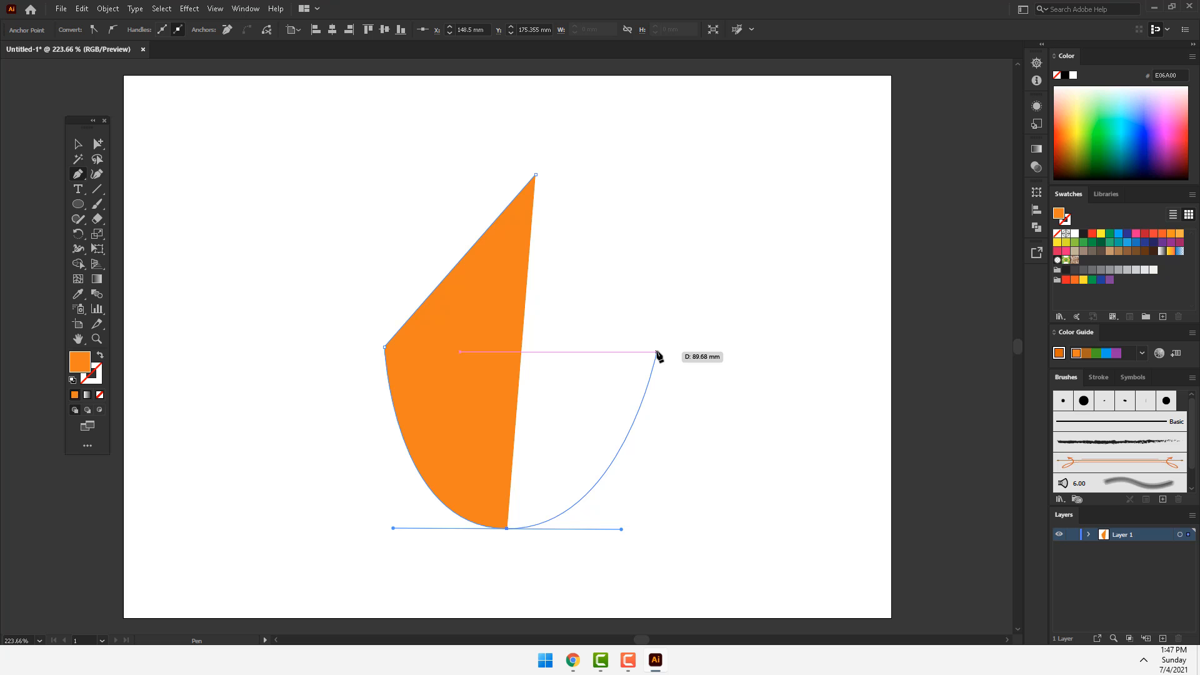
{"action": "left_click", "coordinate": [657, 352]}
{"action": "left_click", "coordinate": [536, 175]}
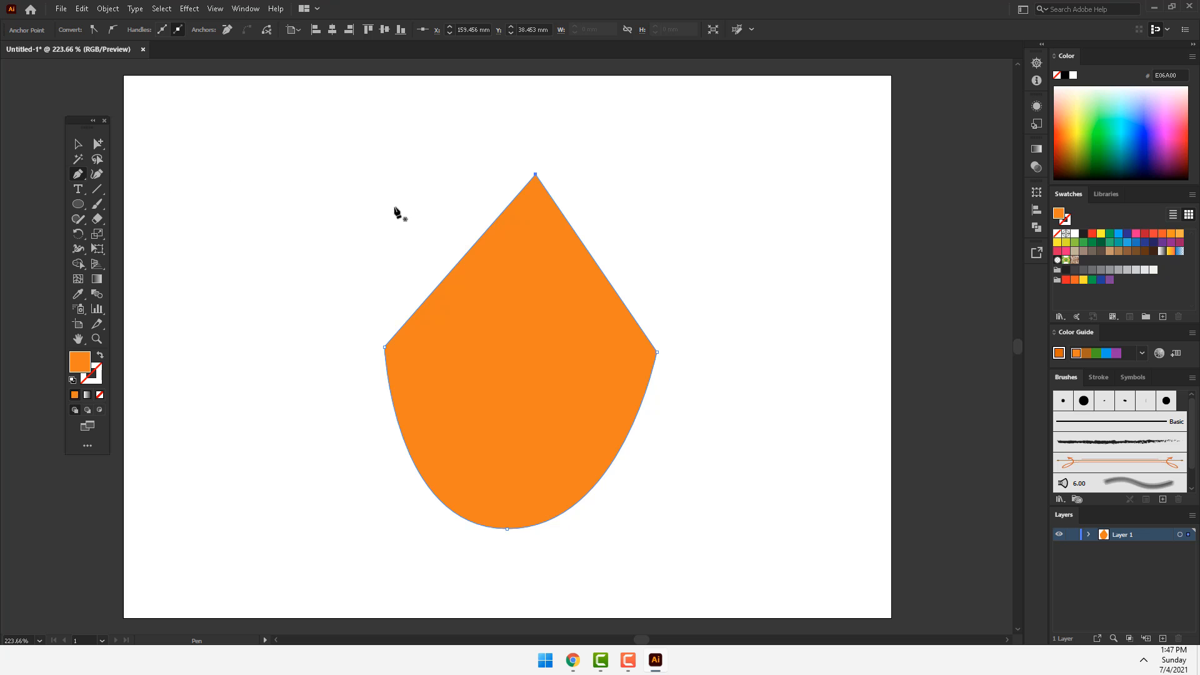
Step: Remove the shape's top anchor point and add an anchor point in the middle of its straight upper edge
{"action": "left_click", "coordinate": [536, 175]}
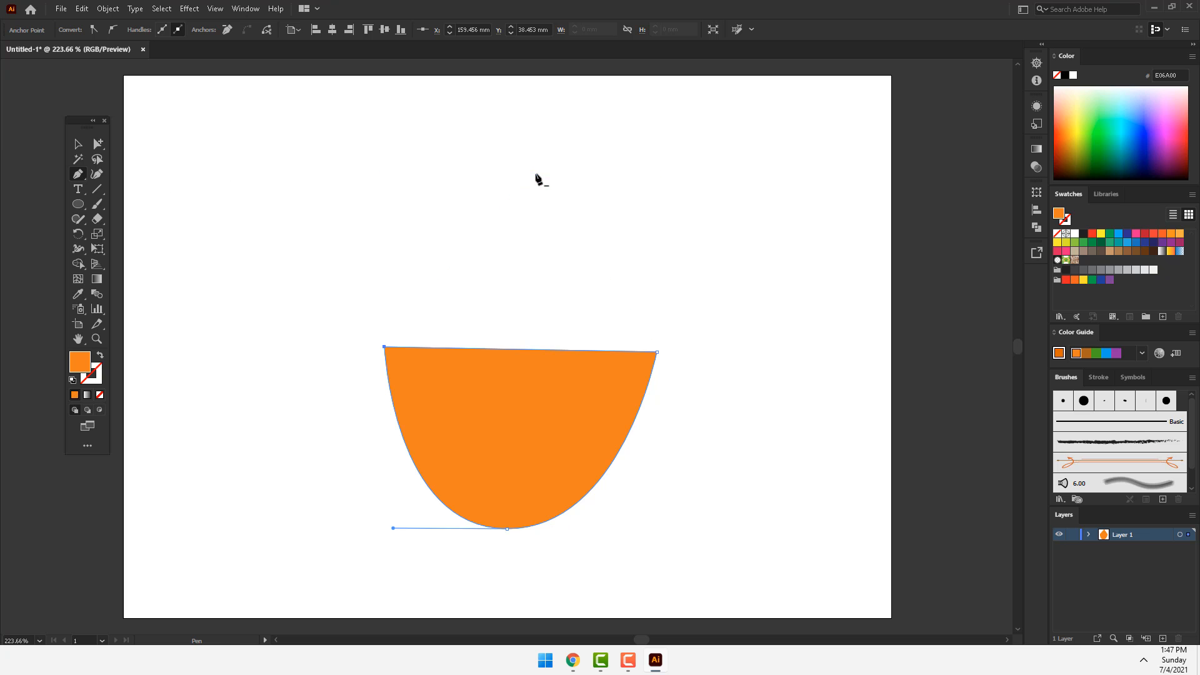
{"action": "left_click", "coordinate": [522, 351]}
Step: Convert the shape's bottom anchor point to a sharp corner, then back to a smooth curve with horizontal handles
{"action": "left_click", "coordinate": [507, 528], "text": "alt"}
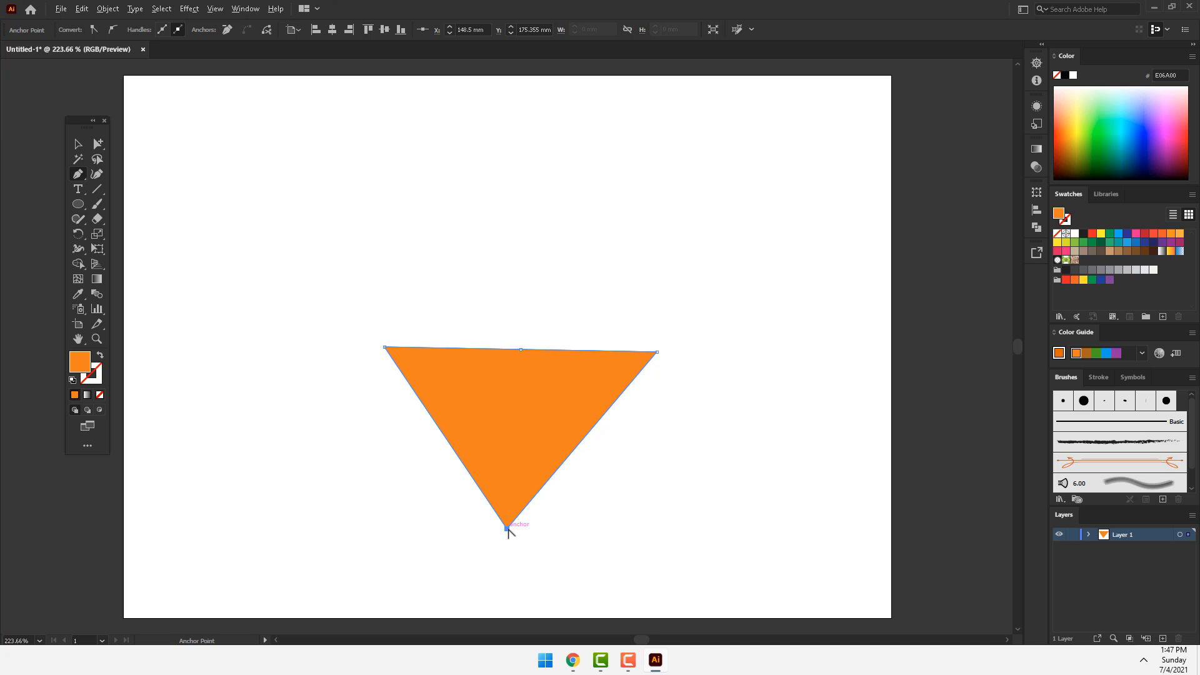
{"action": "left_click_drag", "start_coordinate": [508, 529], "coordinate": [633, 526]}
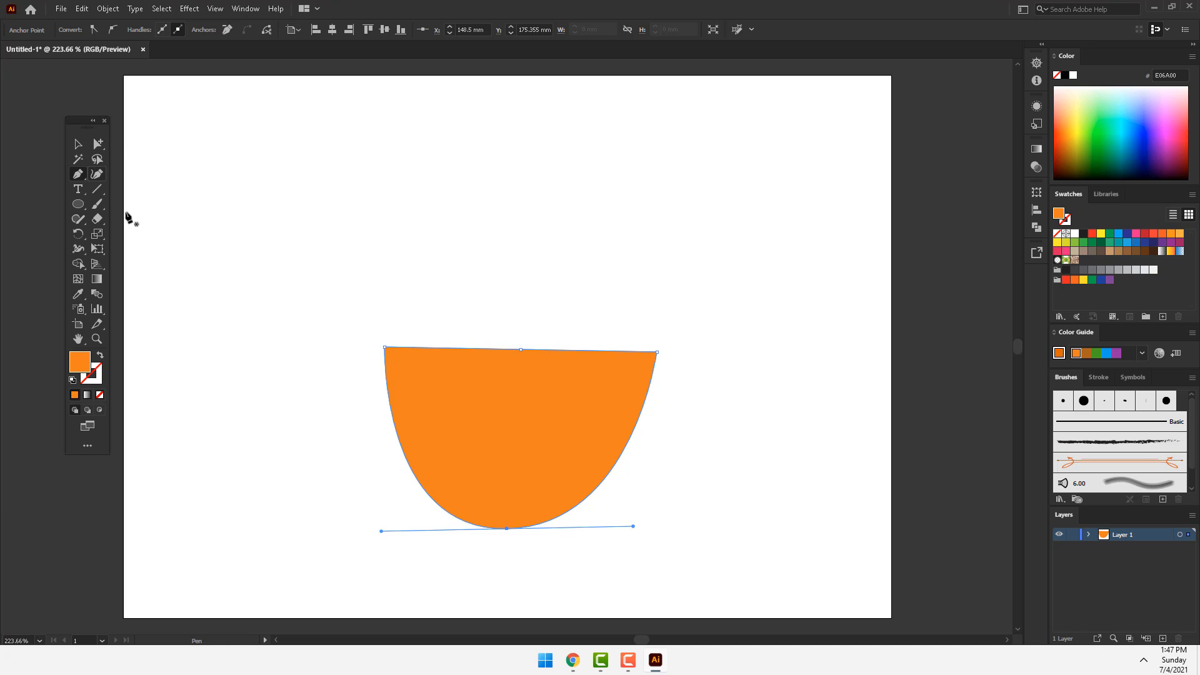
Step: Delete the orange half-round shape from the artboard
{"action": "left_click", "coordinate": [78, 174]}
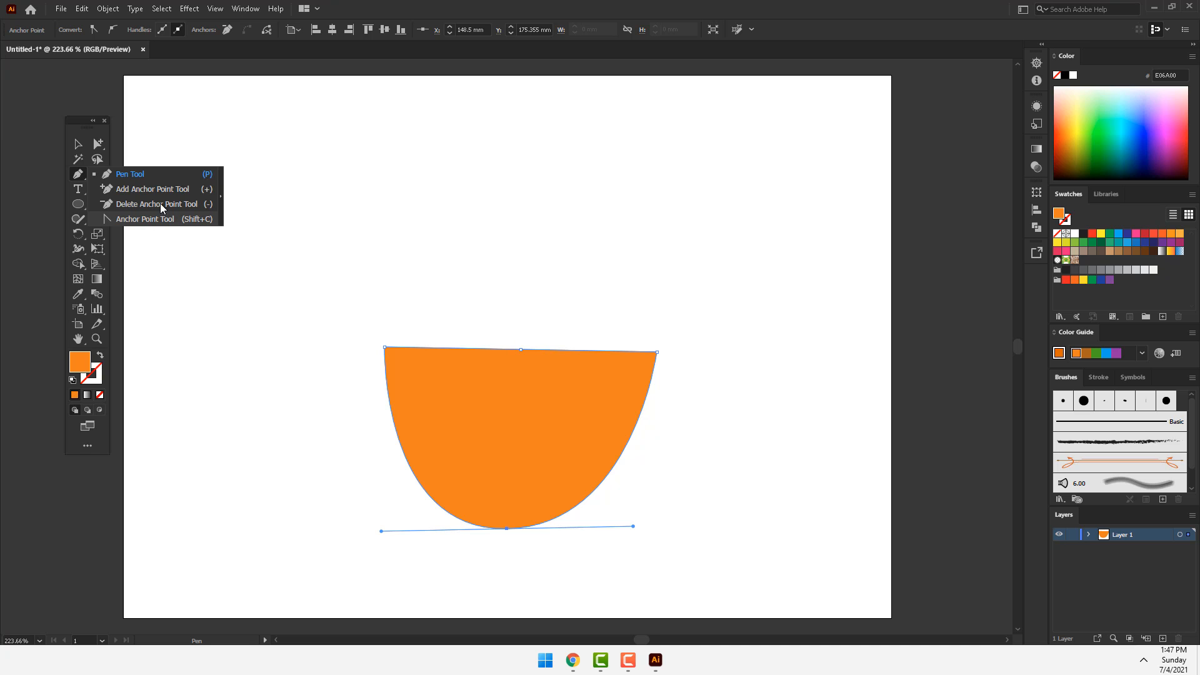
{"action": "left_click", "coordinate": [87, 145]}
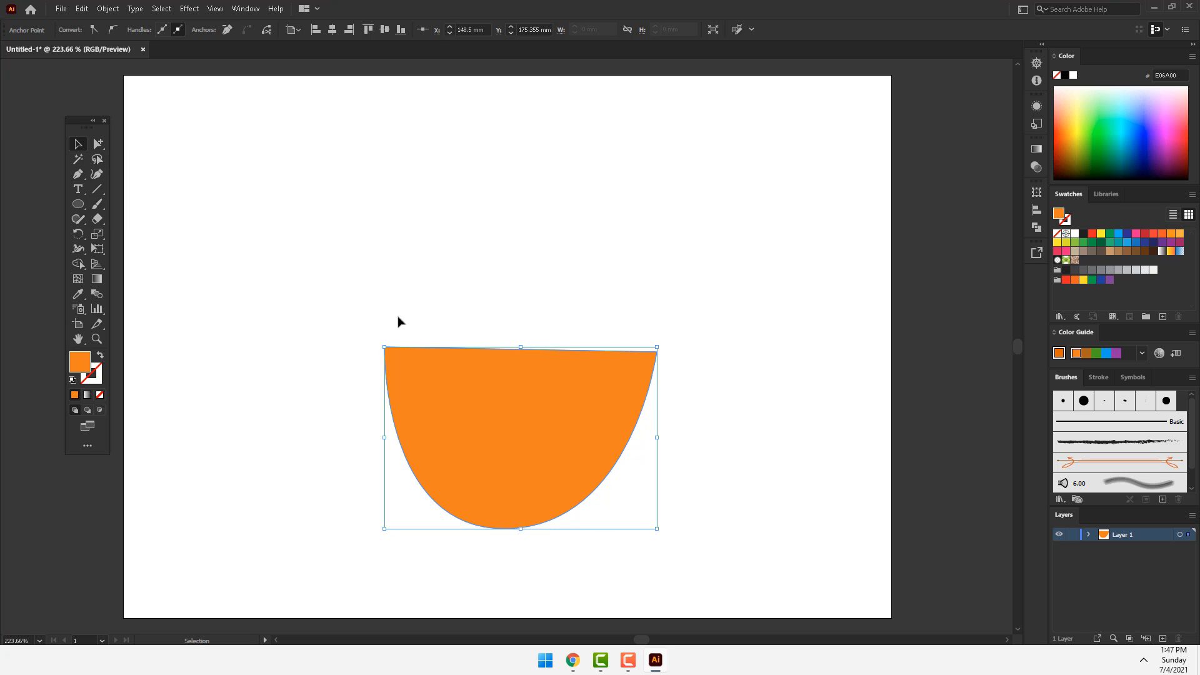
{"action": "key", "text": "Delete"}
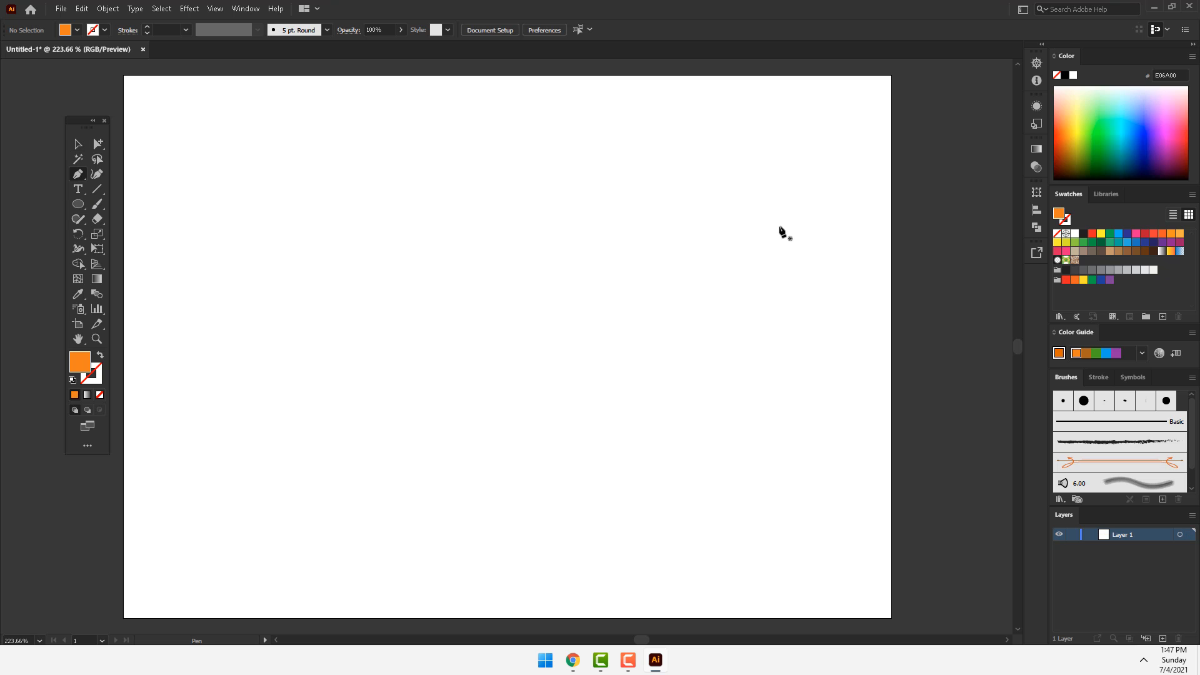
Step: Draw a closed wavy orange ribbon across the artboard's full width with the Pen tool, tapering to points at both edges
{"action": "left_click", "coordinate": [891, 189]}
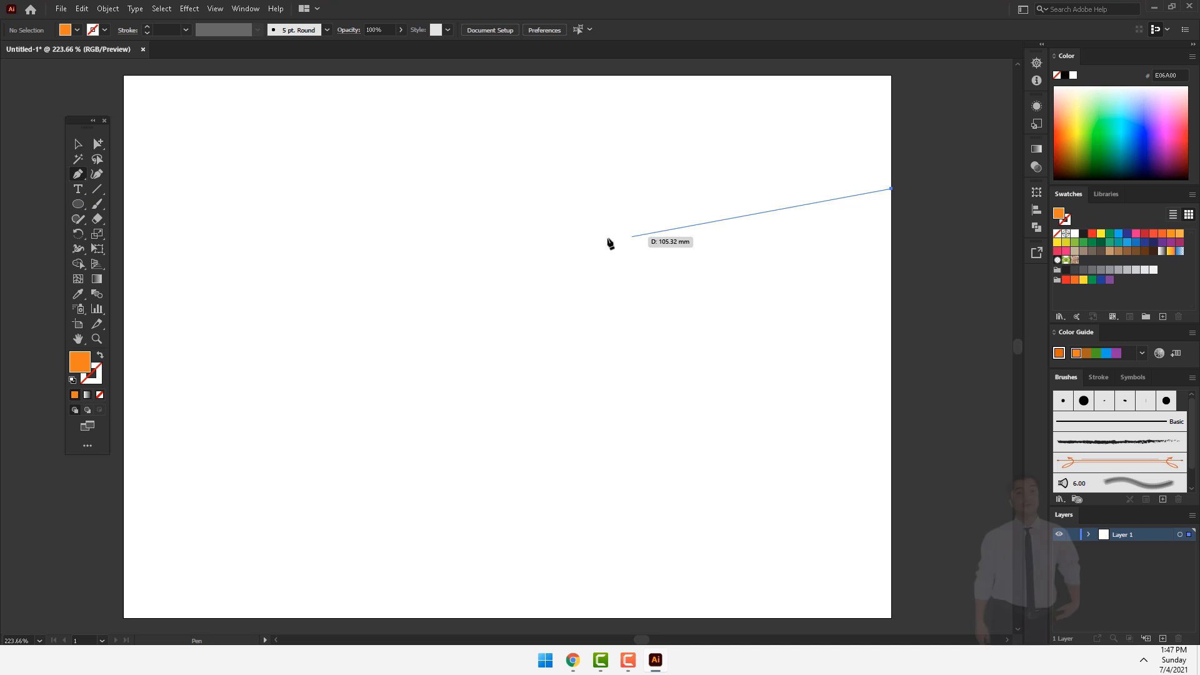
{"action": "left_click_drag", "start_coordinate": [500, 251], "coordinate": [313, 189]}
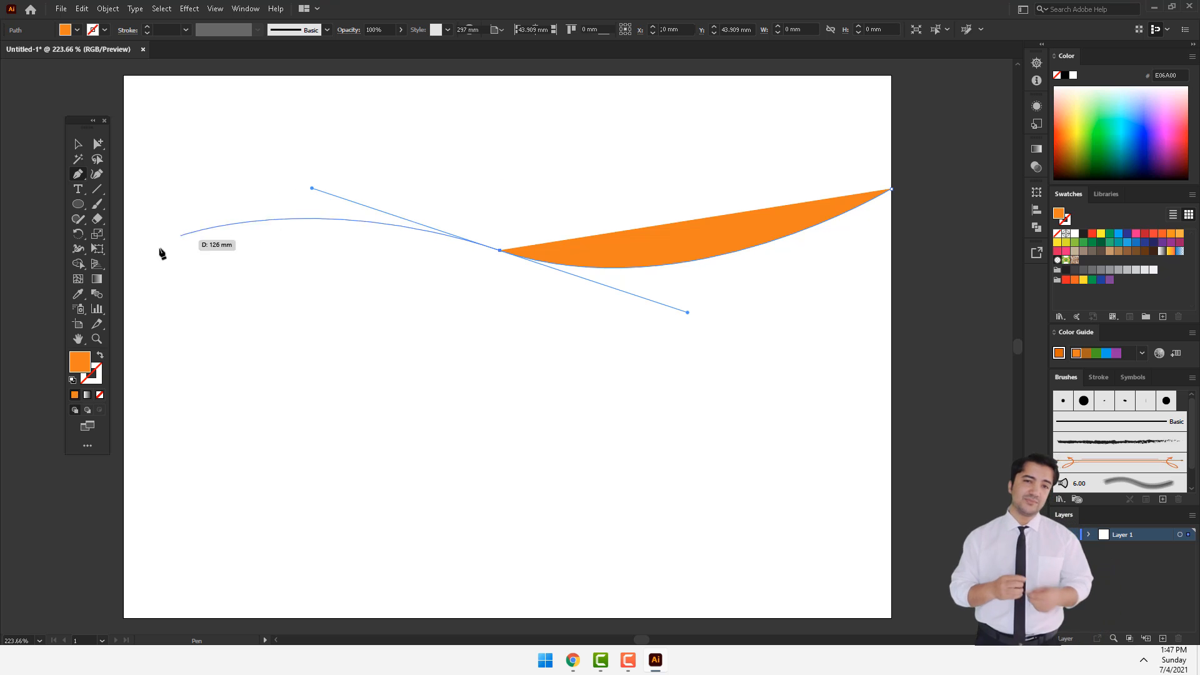
{"action": "left_click_drag", "start_coordinate": [123, 282], "coordinate": [352, 332]}
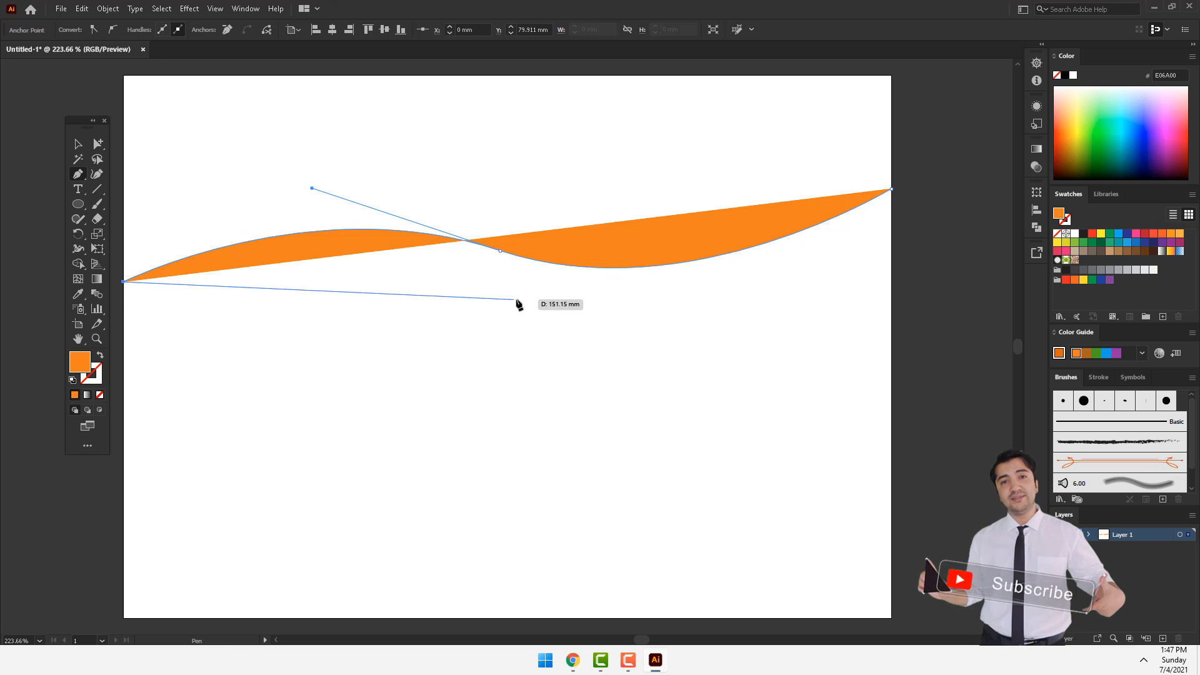
{"action": "left_click_drag", "start_coordinate": [513, 300], "coordinate": [664, 373]}
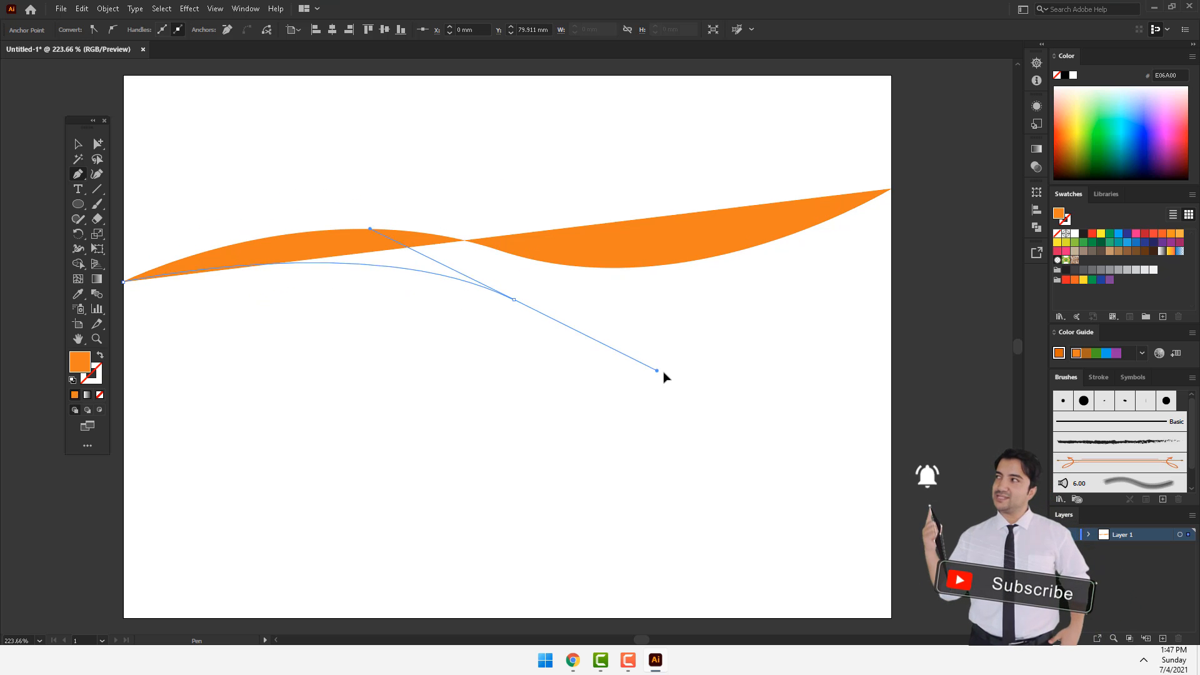
{"action": "left_click", "coordinate": [891, 191]}
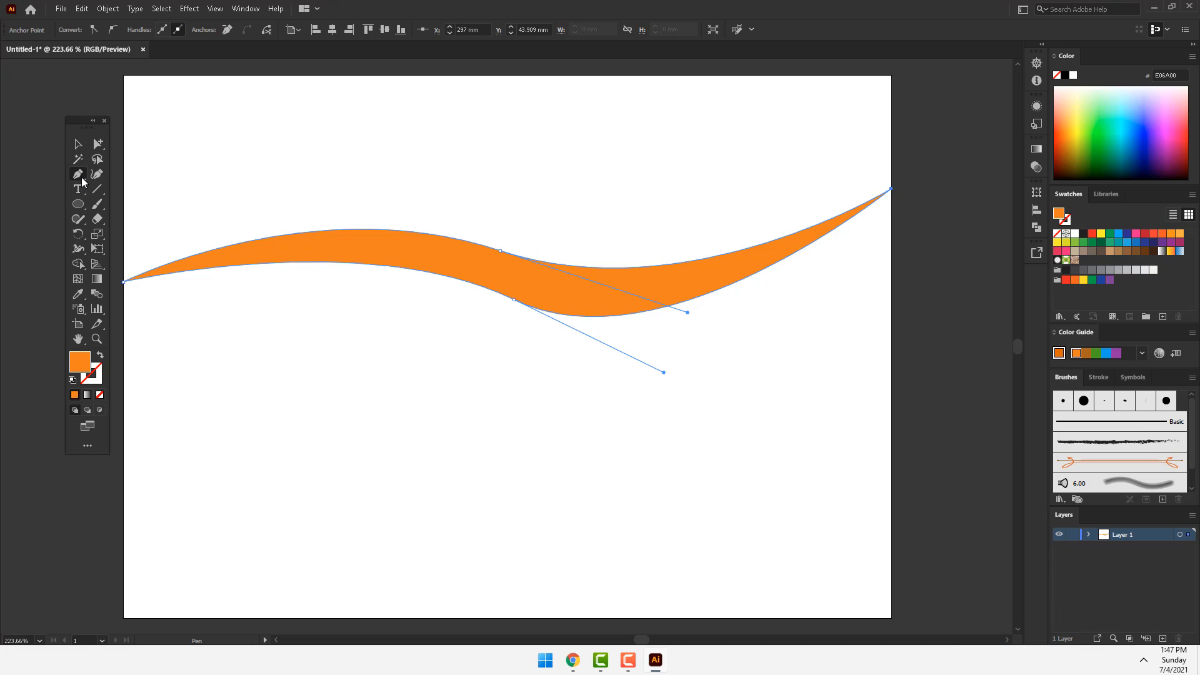
Step: Draw a straight-sided square about 66 by 65 mm below the ribbon's left half with the Pen tool
{"action": "left_click", "coordinate": [251, 362]}
{"action": "left_click", "coordinate": [422, 362]}
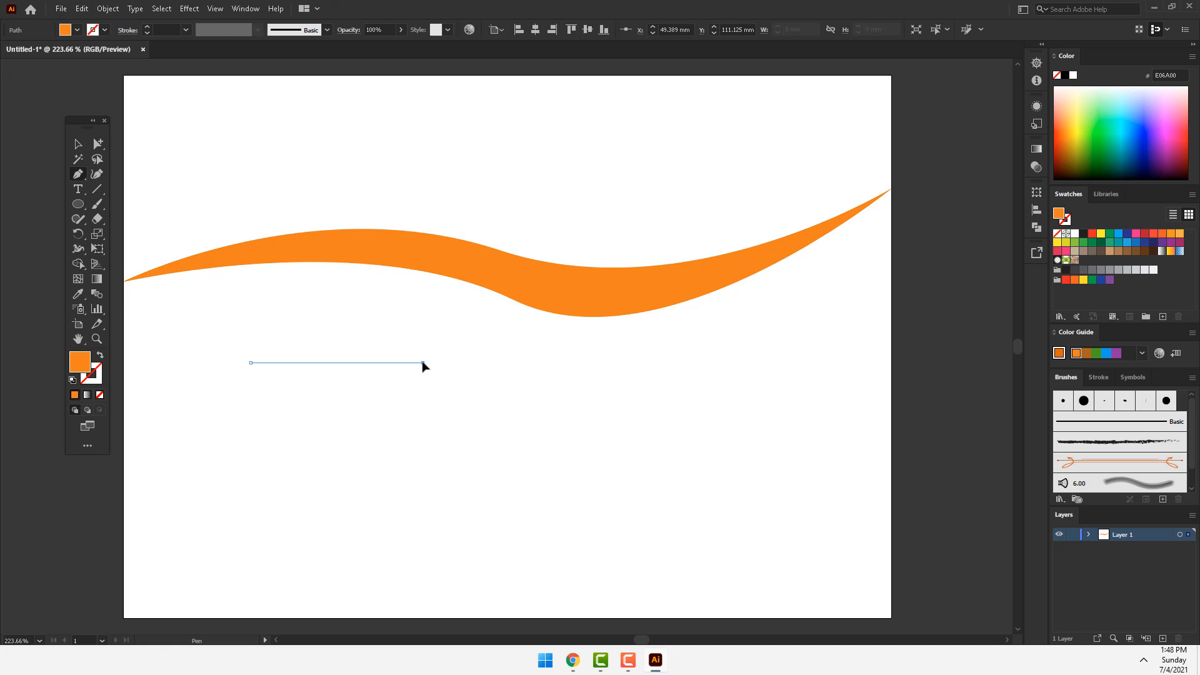
{"action": "left_click", "coordinate": [422, 530]}
{"action": "left_click", "coordinate": [251, 529]}
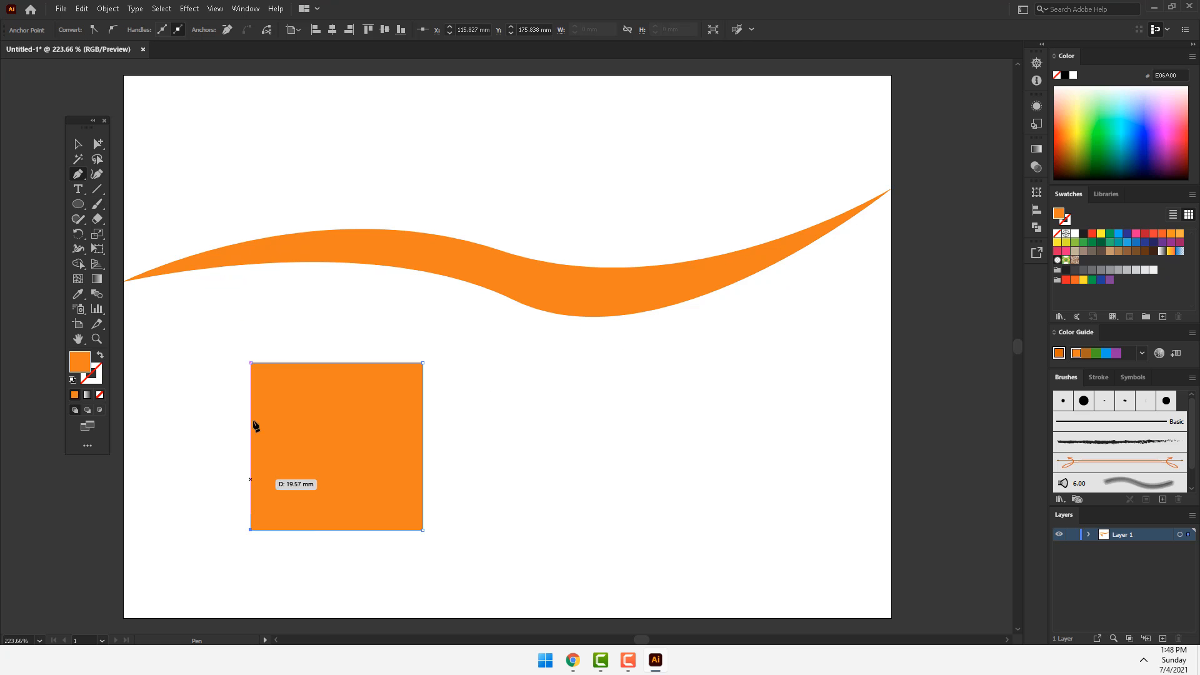
{"action": "left_click", "coordinate": [251, 362]}
Step: With the Curvature tool, draw a four-point closed circle about 90 mm in diameter to the right of the square
{"action": "left_click", "coordinate": [95, 176]}
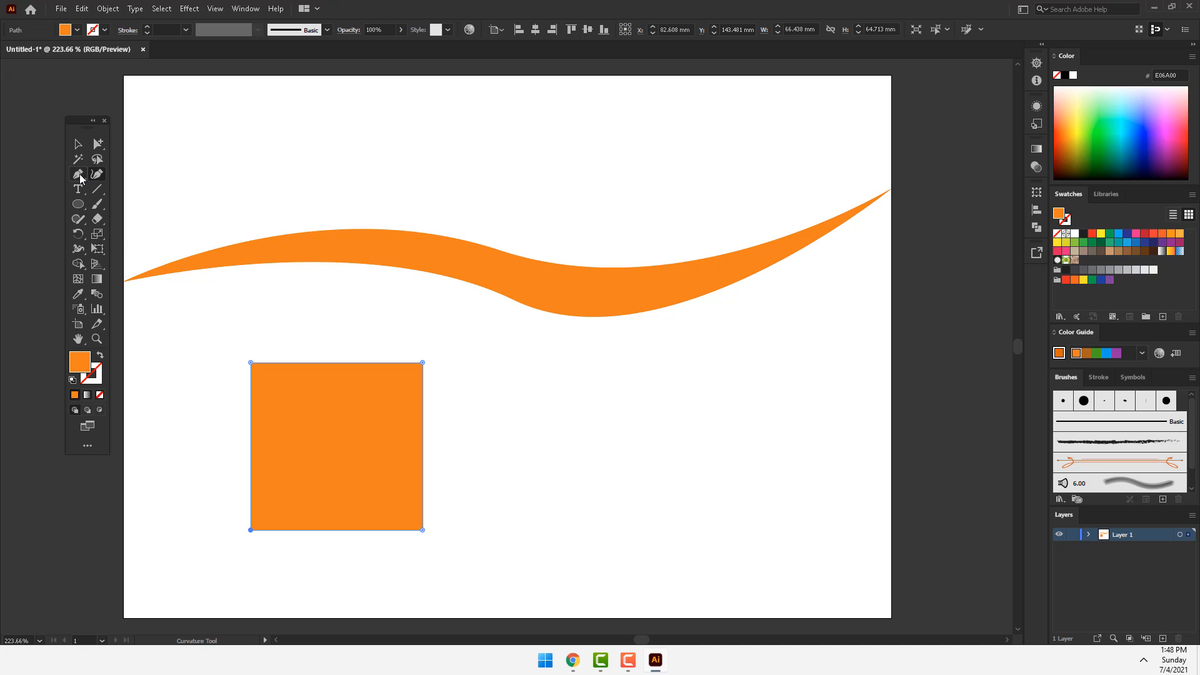
{"action": "left_click", "coordinate": [630, 366]}
{"action": "left_click", "coordinate": [793, 367]}
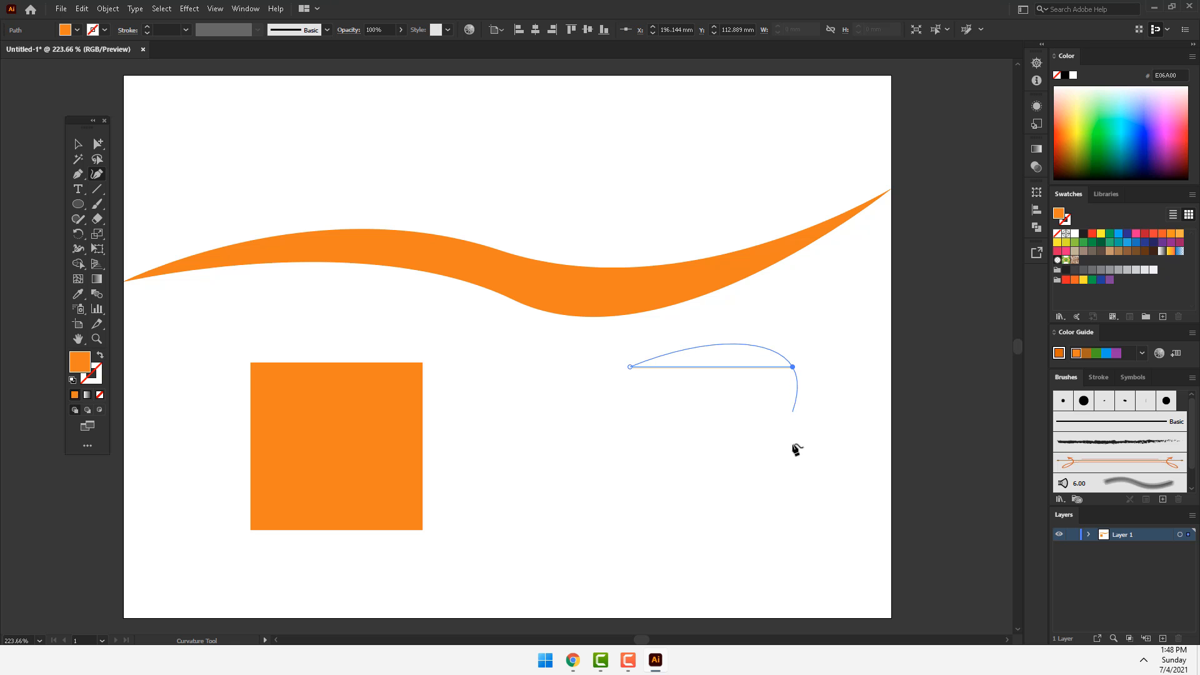
{"action": "left_click", "coordinate": [789, 537]}
{"action": "left_click", "coordinate": [625, 529]}
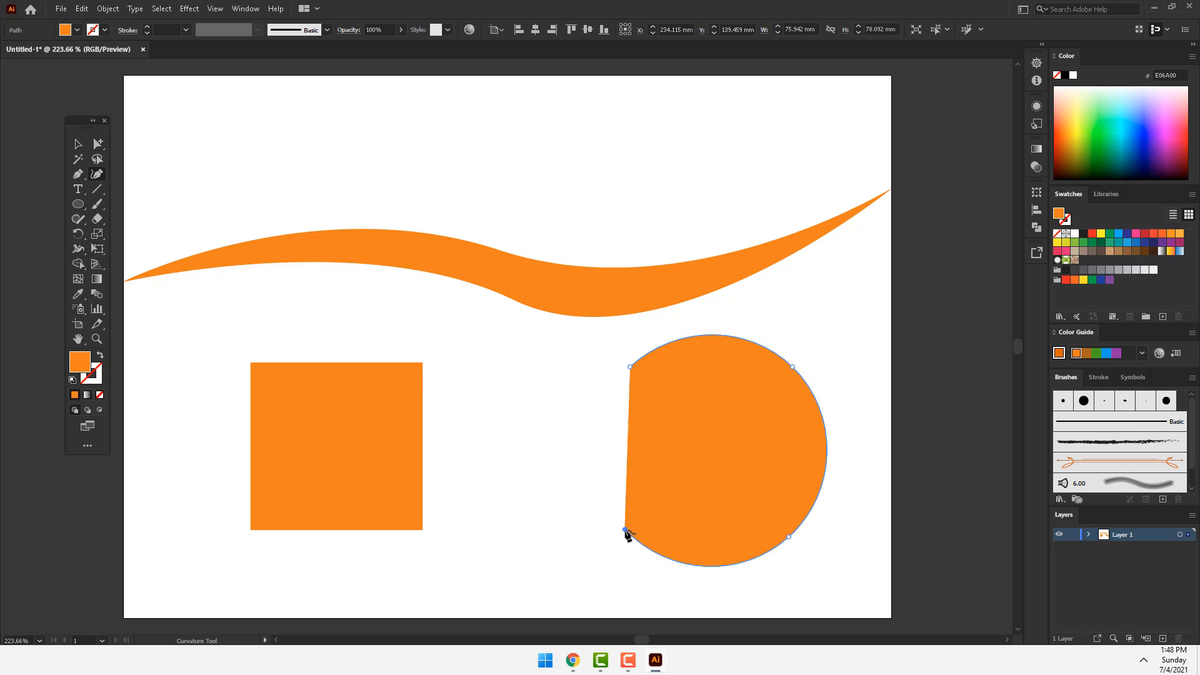
{"action": "left_click", "coordinate": [630, 368]}
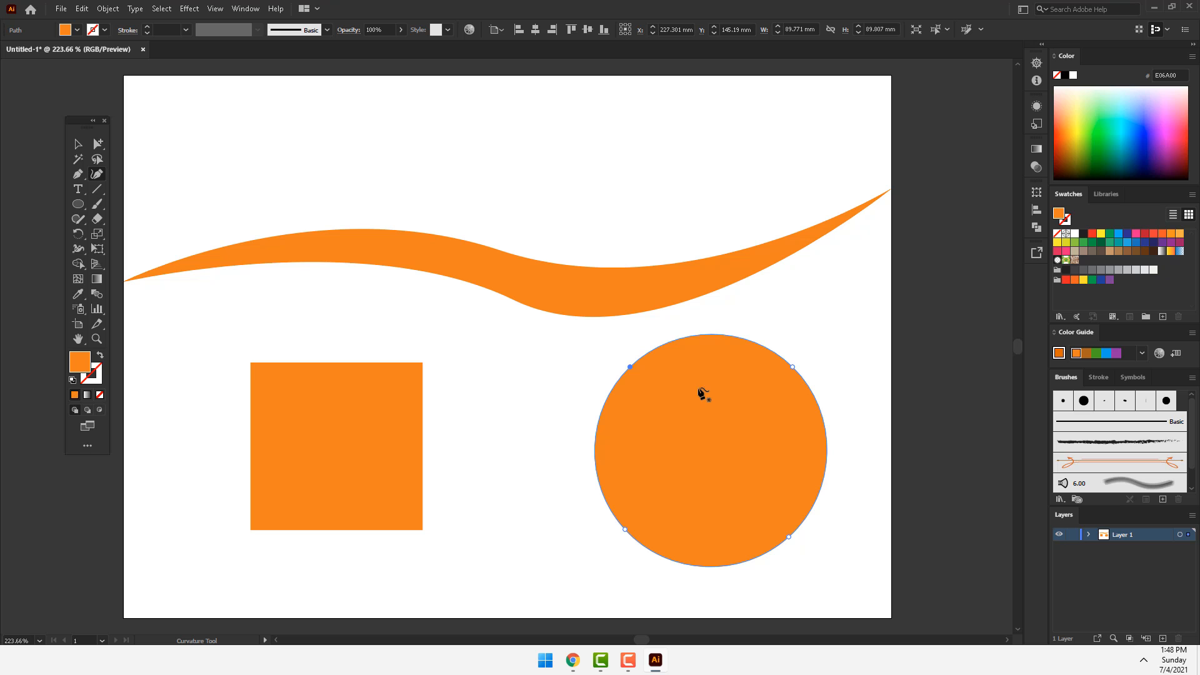
Step: Select the ribbon, square and circle and delete them from the artboard
{"action": "left_click", "coordinate": [86, 144]}
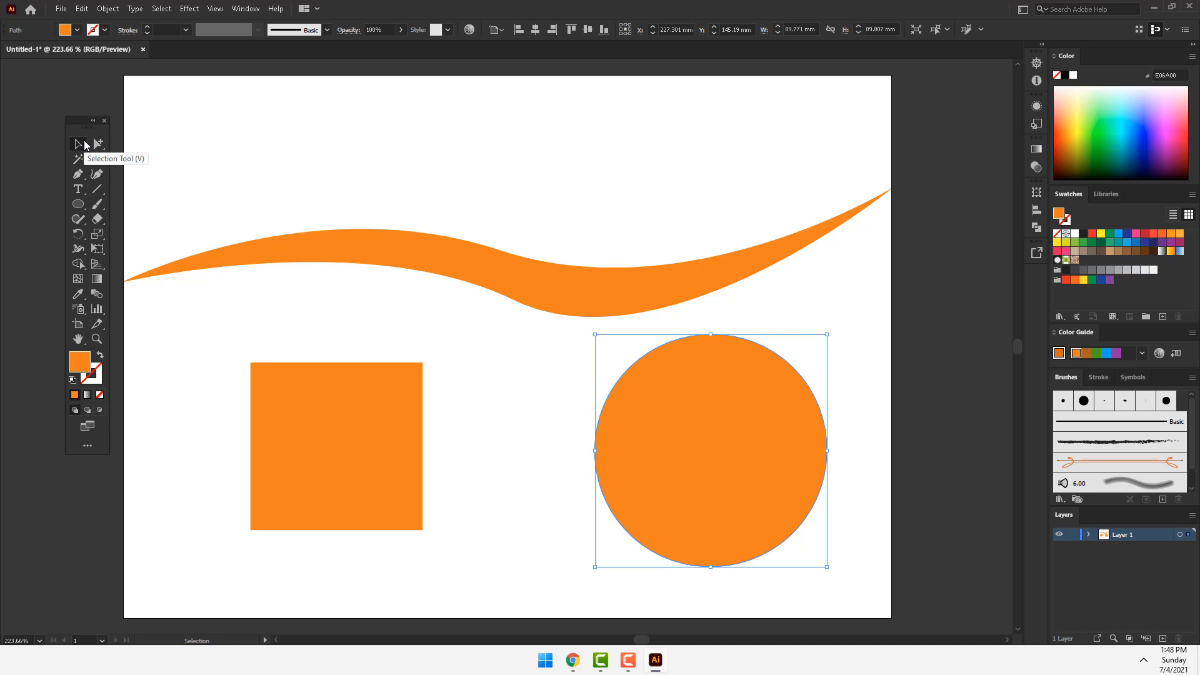
{"action": "key", "text": "ctrl+a"}
{"action": "key", "text": "Delete"}
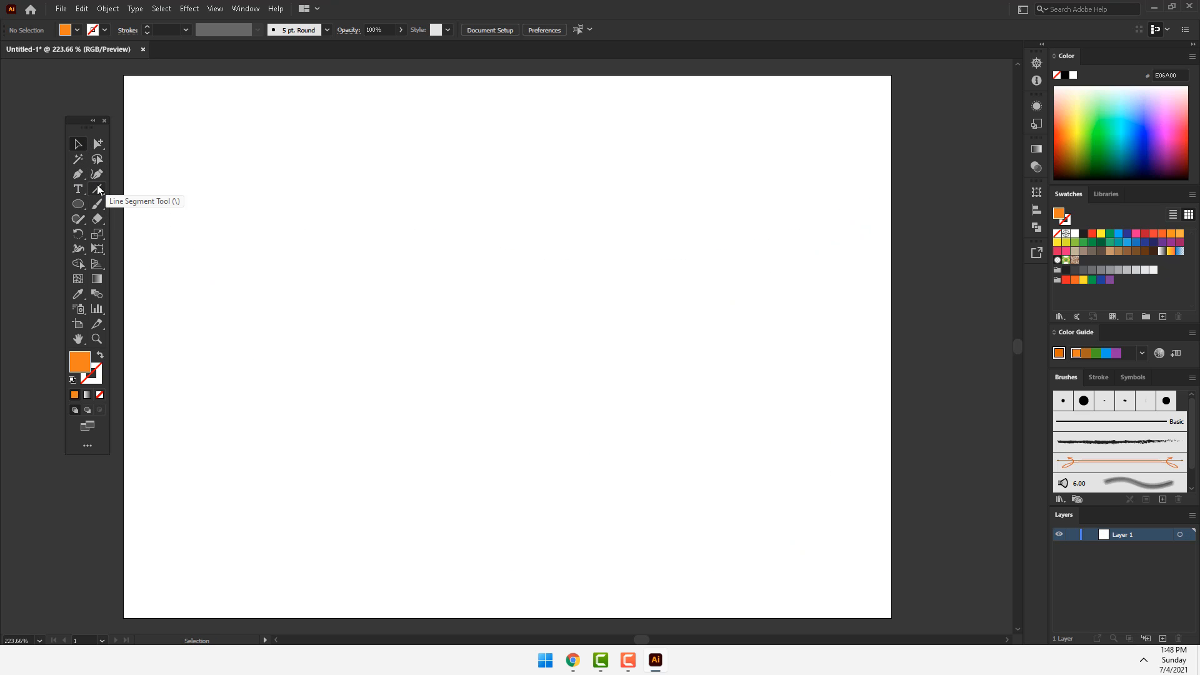
Step: Draw a horizontal line segment about 268 mm long across the upper artboard and give it an orange stroke
{"action": "left_click", "coordinate": [97, 188]}
{"action": "left_click", "coordinate": [159, 189]}
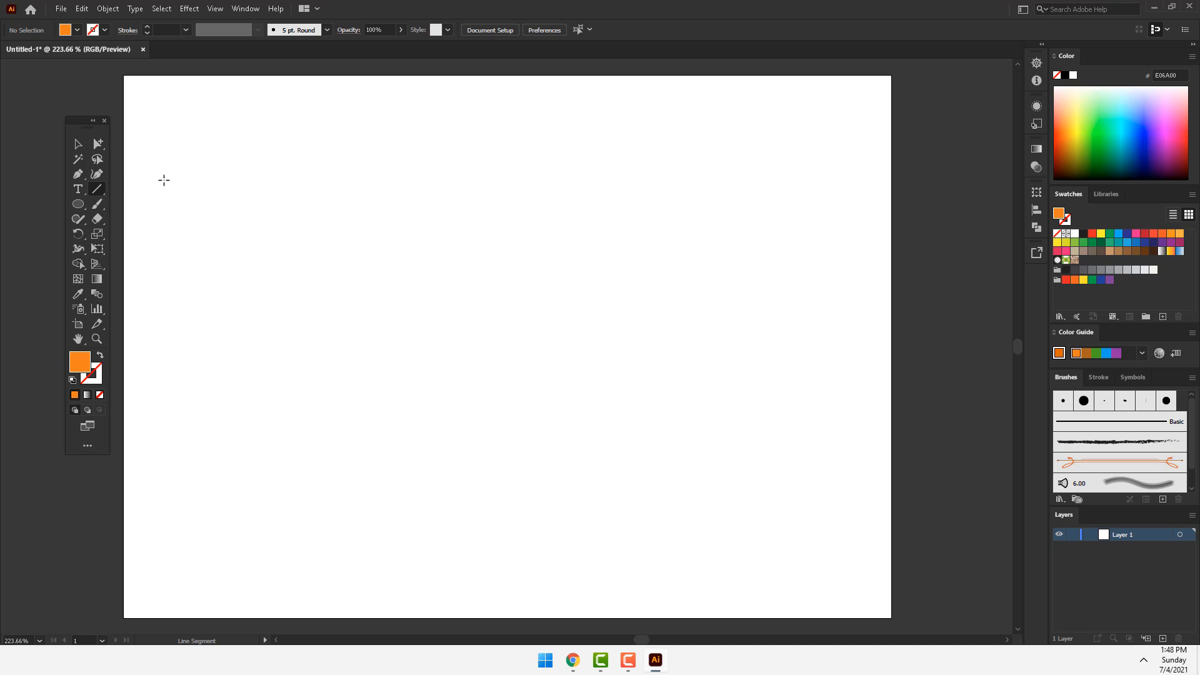
{"action": "left_click_drag", "start_coordinate": [164, 180], "coordinate": [857, 205]}
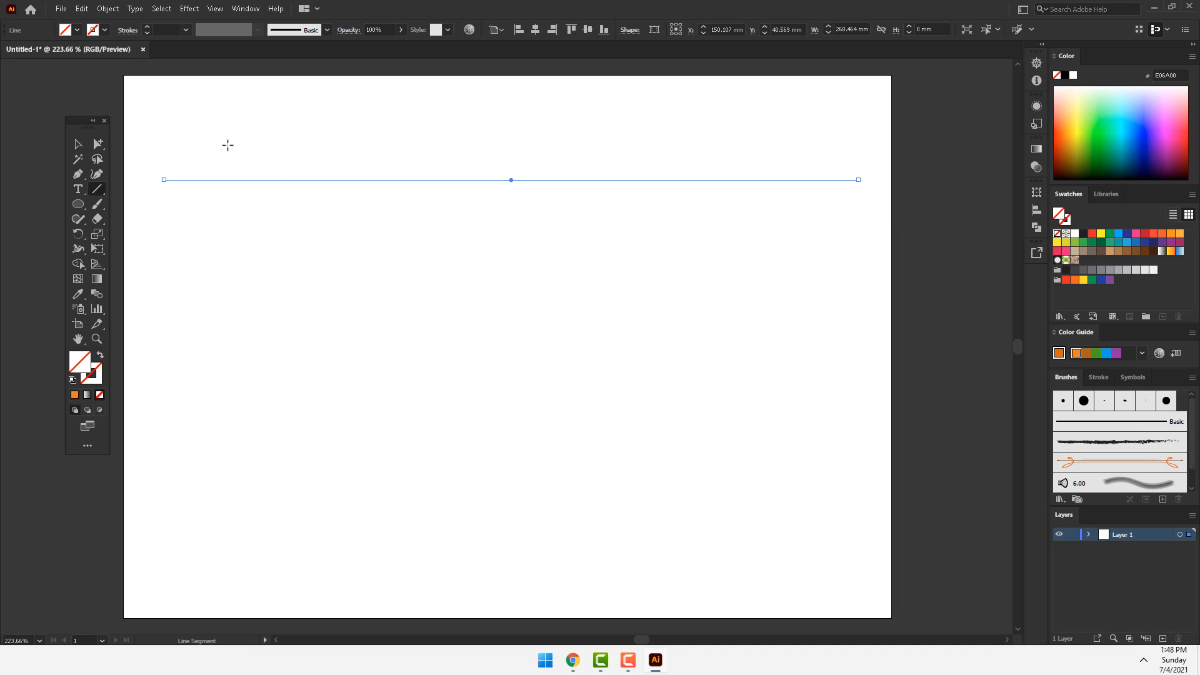
{"action": "left_click", "coordinate": [75, 395]}
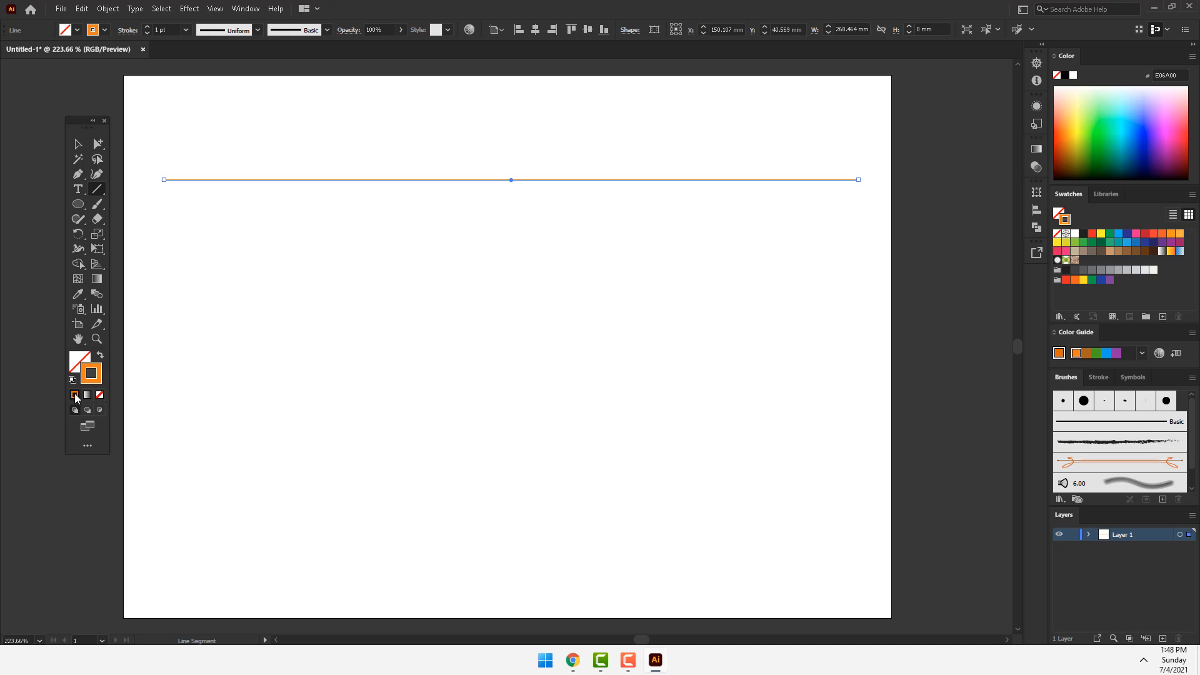
Step: Set the line's stroke weight to 6 pt and apply the variable width profile with two bulges
{"action": "left_click", "coordinate": [148, 27]}
{"action": "left_click", "coordinate": [147, 26]}
{"action": "left_click", "coordinate": [148, 27]}
{"action": "left_click", "coordinate": [147, 26]}
{"action": "left_click", "coordinate": [148, 27]}
{"action": "left_click", "coordinate": [233, 32]}
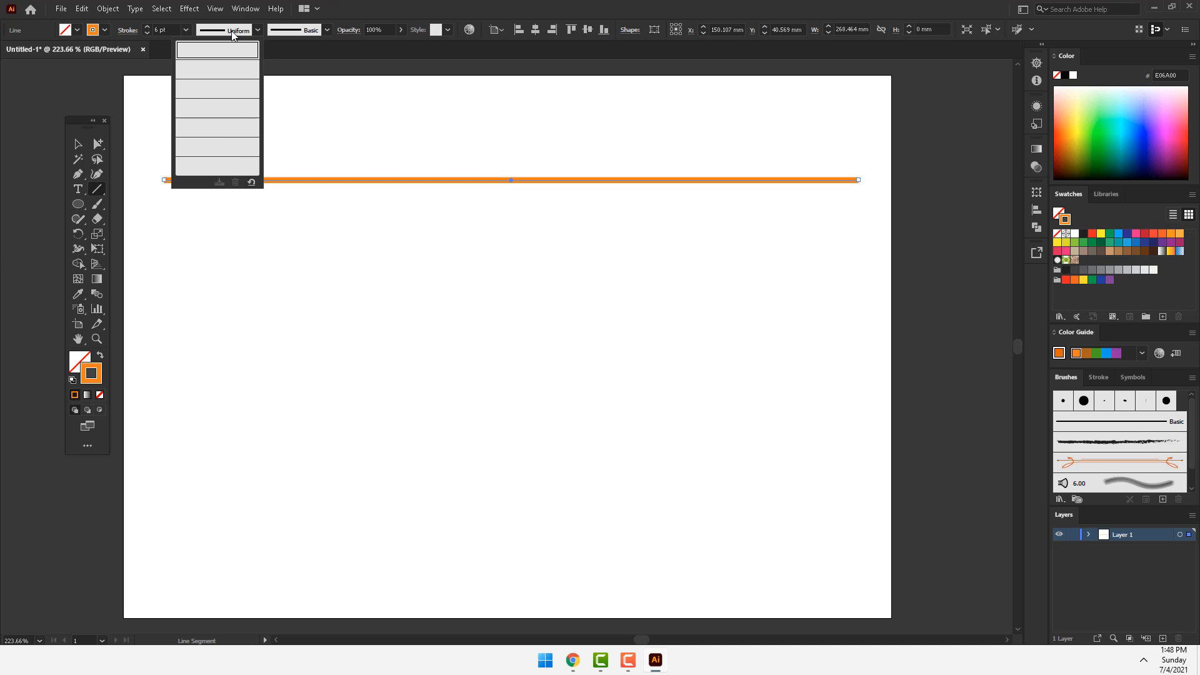
{"action": "left_click", "coordinate": [218, 69]}
Step: Open the Decorative_Scatter brush library and apply the blue cube brush to the line, followed by the Crosses brush
{"action": "left_click", "coordinate": [284, 34]}
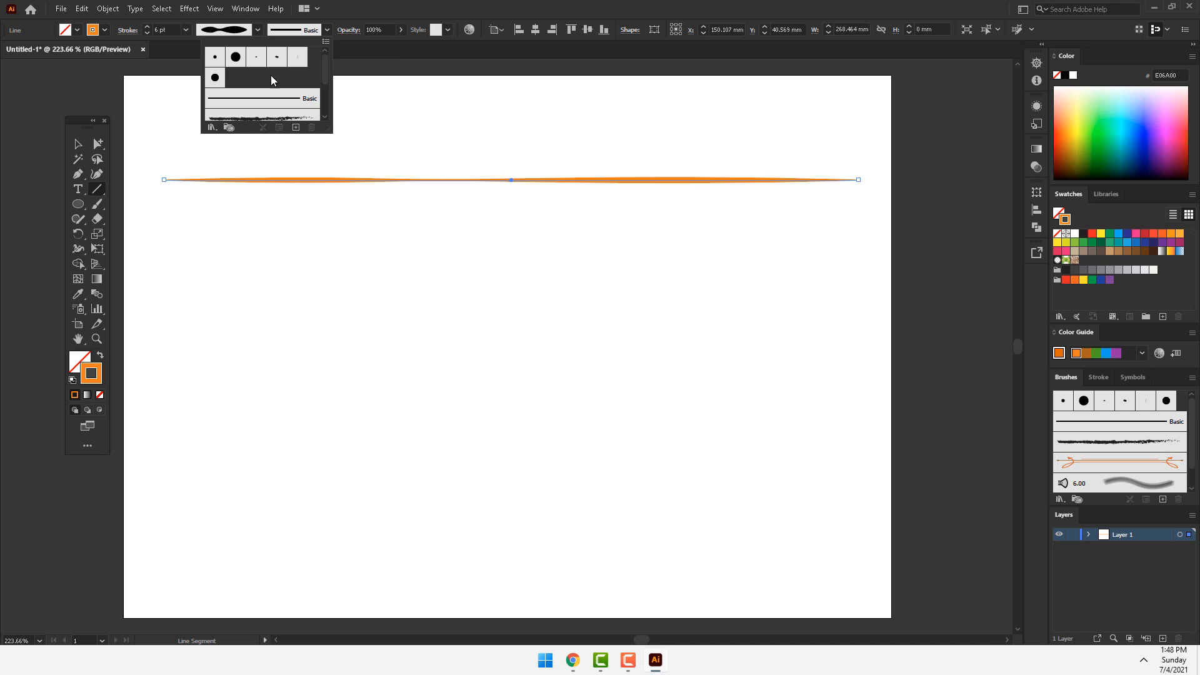
{"action": "left_click", "coordinate": [212, 127]}
{"action": "mouse_move", "coordinate": [279, 215]}
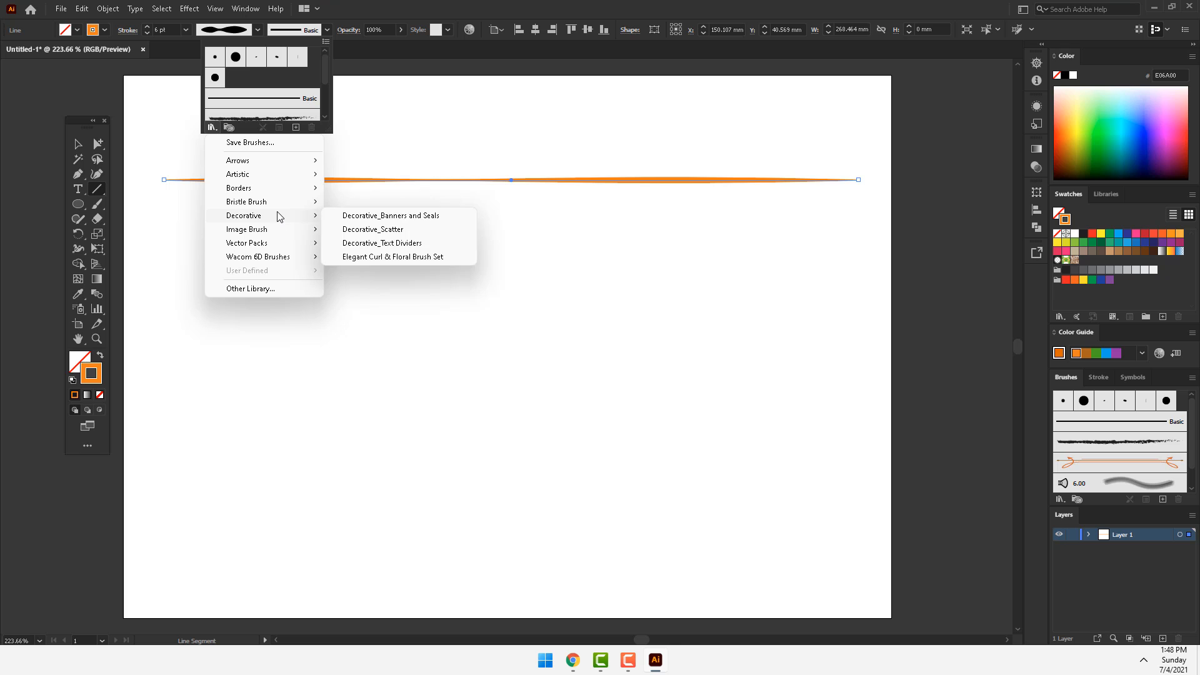
{"action": "left_click", "coordinate": [373, 229]}
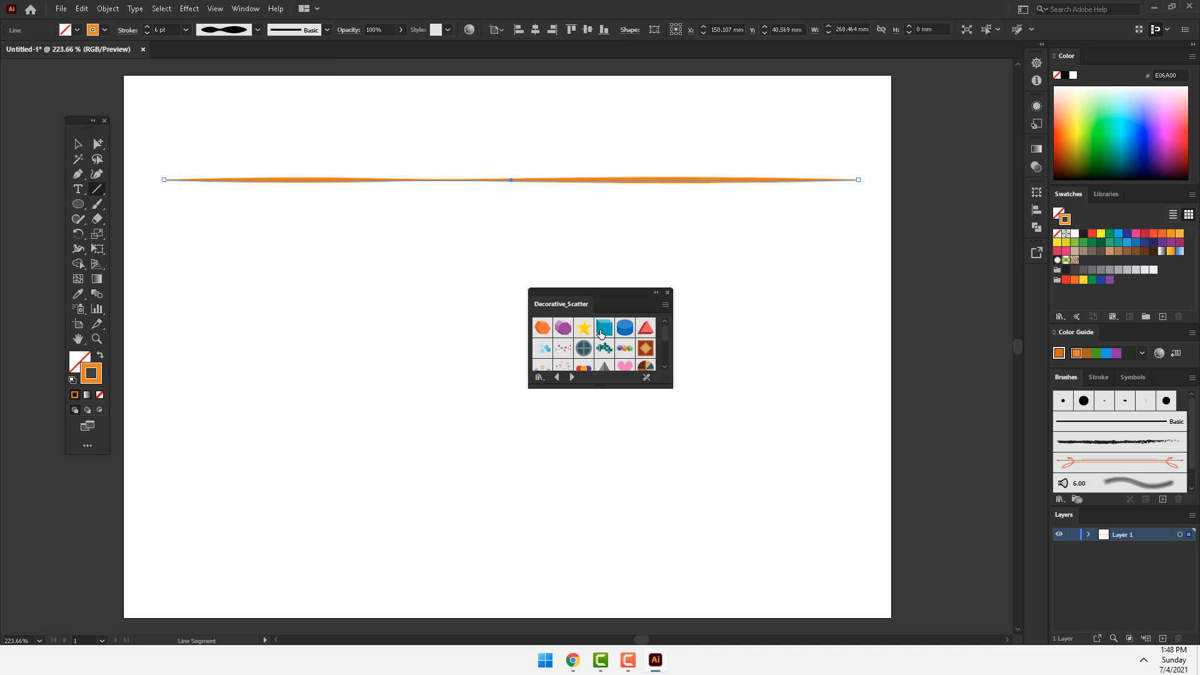
{"action": "left_click", "coordinate": [604, 329]}
{"action": "left_click", "coordinate": [604, 350]}
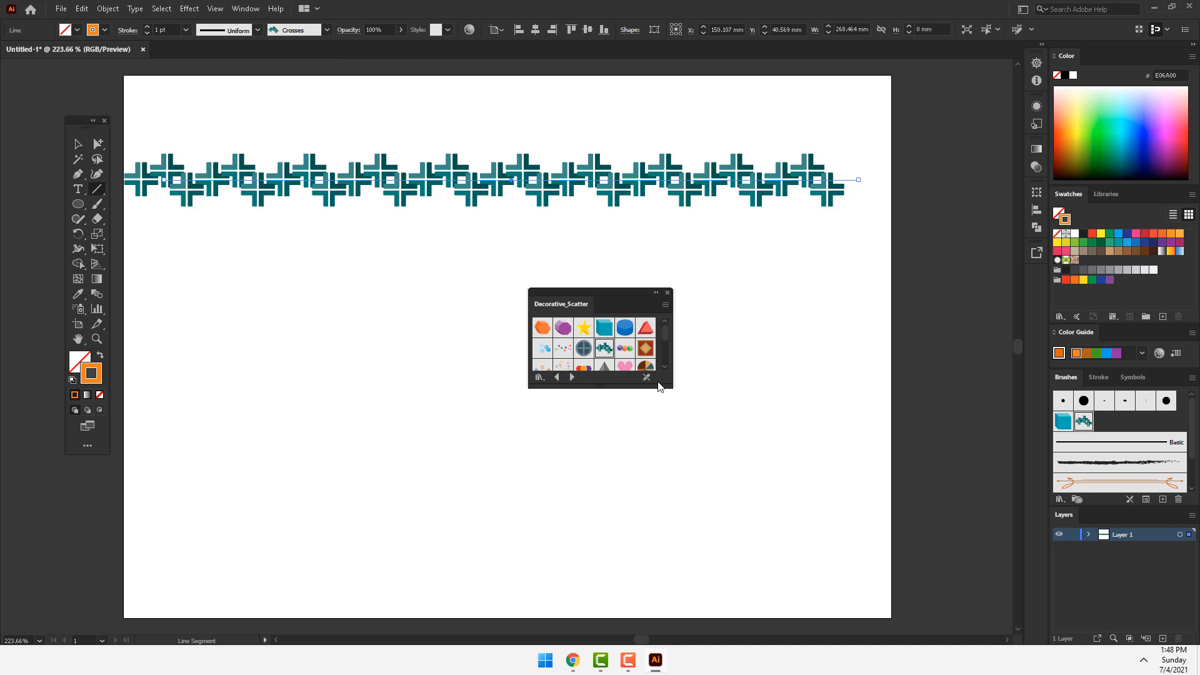
Step: Enlarge the brush library and apply the orange starburst, Rings and finally Dot Rings brushes to the line
{"action": "left_click_drag", "start_coordinate": [677, 428], "coordinate": [702, 475]}
{"action": "left_click", "coordinate": [625, 390]}
{"action": "left_click", "coordinate": [645, 368]}
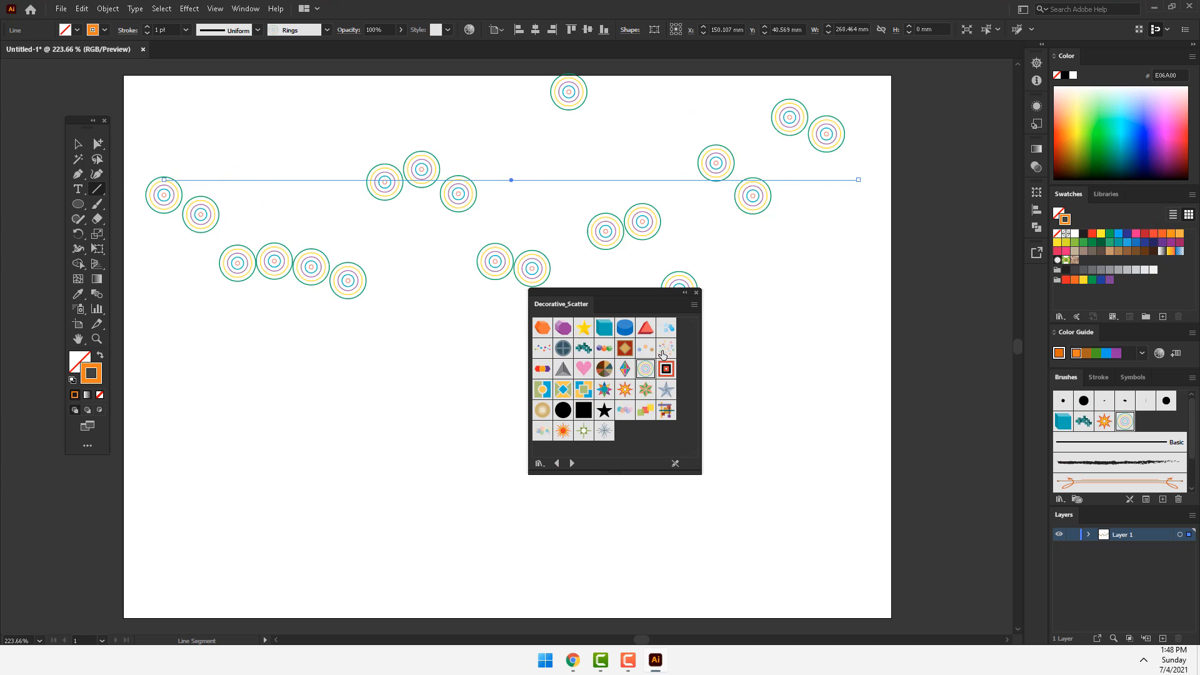
{"action": "left_click", "coordinate": [666, 348]}
Step: Close the Decorative_Scatter library and delete the decorated line
{"action": "left_click", "coordinate": [694, 294]}
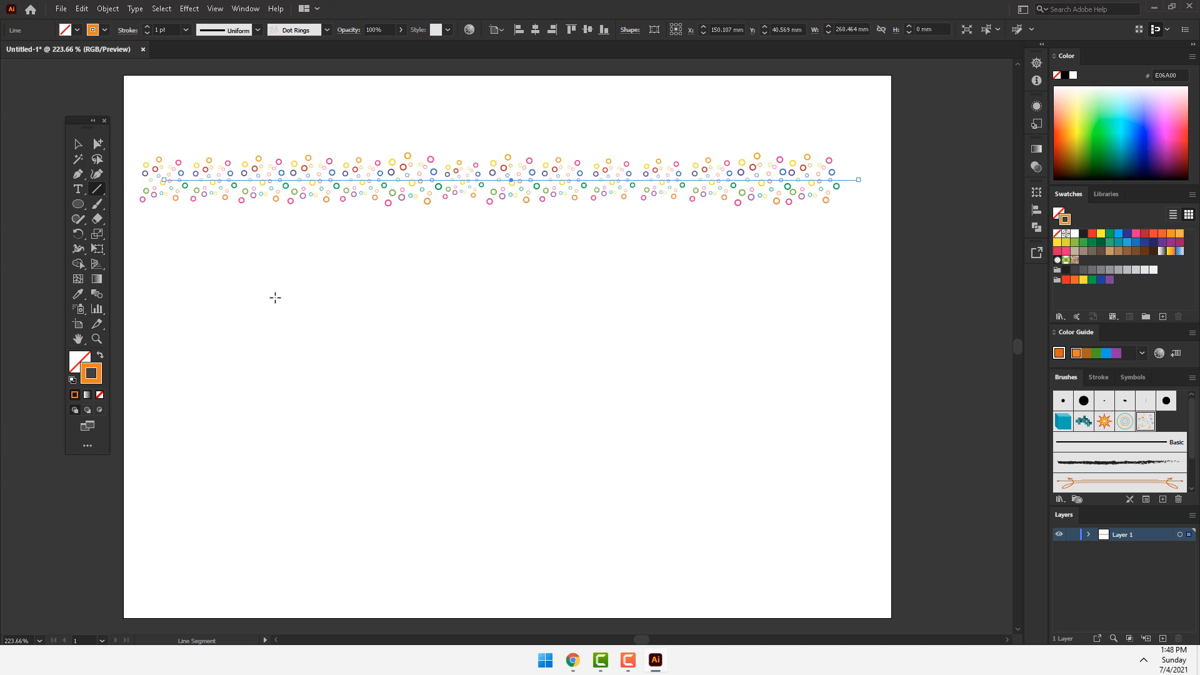
{"action": "key", "text": "Delete"}
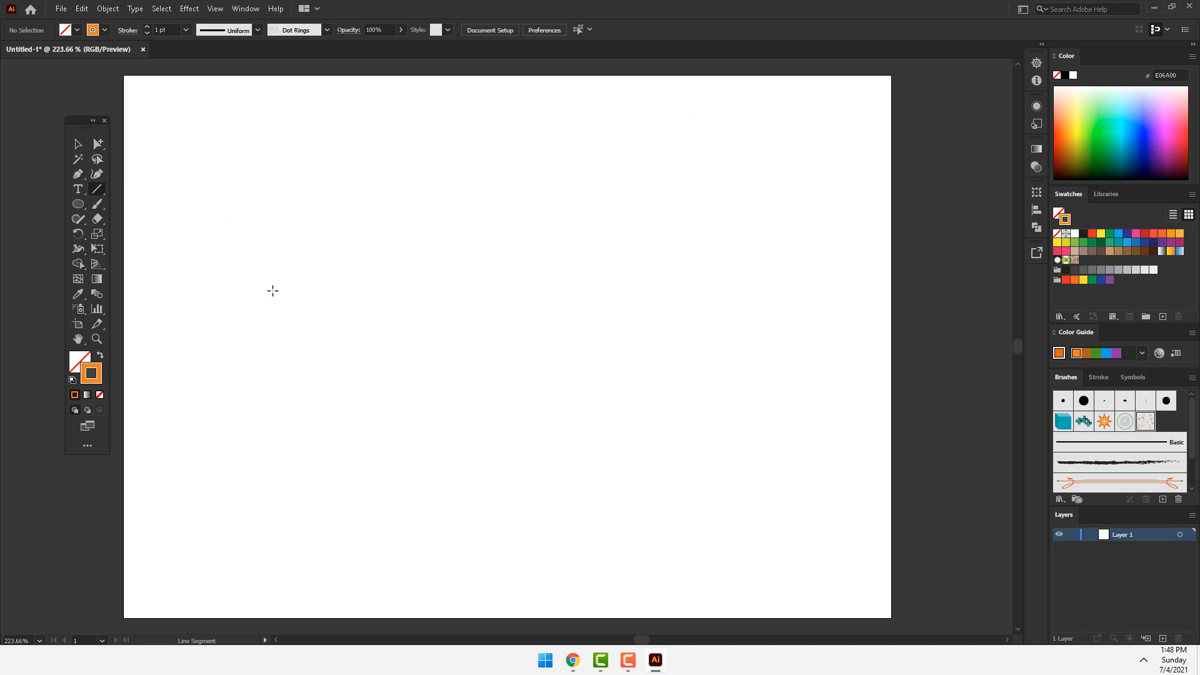
Step: Draw an arc about 114 mm wide and 111 mm high, varying its curvature both ways while drawing, and undo it
{"action": "left_click", "coordinate": [101, 191]}
{"action": "left_click", "coordinate": [147, 203]}
{"action": "left_click_drag", "start_coordinate": [353, 180], "coordinate": [632, 411]}
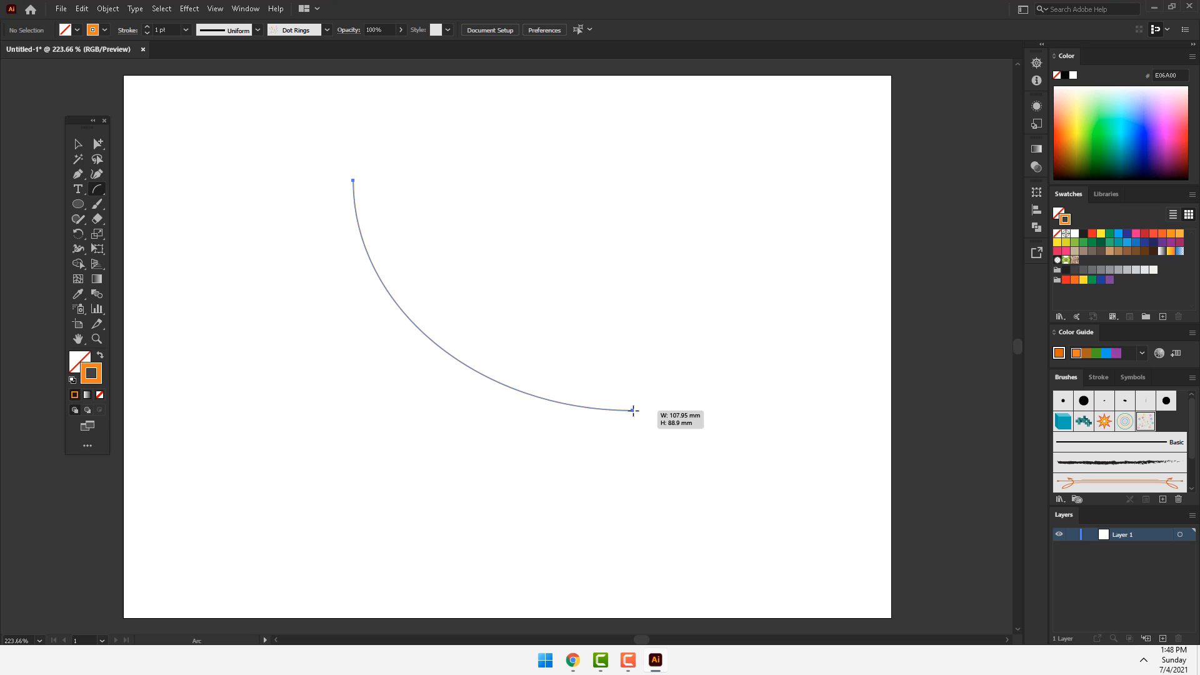
{"action": "key", "text": "Up"}
{"action": "key", "text": "Up"}
{"action": "key", "text": "Up"}
{"action": "key", "text": "Up"}
{"action": "key", "text": "Up"}
{"action": "key", "text": "Up"}
{"action": "key", "text": "Up"}
{"action": "key", "text": "Up"}
{"action": "key", "text": "Up"}
{"action": "key", "text": "Up"}
{"action": "left_click_drag", "start_coordinate": [633, 411], "coordinate": [649, 467]}
{"action": "key", "text": "Down"}
{"action": "key", "text": "Down"}
{"action": "key", "text": "Down"}
{"action": "key", "text": "Down"}
{"action": "key", "text": "Down"}
{"action": "key", "text": "Down"}
{"action": "key", "text": "Down"}
{"action": "key", "text": "Down"}
{"action": "key", "text": "Down"}
{"action": "key", "text": "Down"}
{"action": "key", "text": "Down"}
{"action": "key", "text": "Down"}
{"action": "key", "text": "Down"}
{"action": "key", "text": "Down"}
{"action": "key", "text": "Down"}
{"action": "key", "text": "Down"}
{"action": "key", "text": "Down"}
{"action": "key", "text": "Down"}
{"action": "key", "text": "Down"}
{"action": "key", "text": "Down"}
{"action": "key", "text": "Up"}
{"action": "key", "text": "Up"}
{"action": "key", "text": "Up"}
{"action": "key", "text": "Up"}
{"action": "key", "text": "Up"}
{"action": "key", "text": "Up"}
{"action": "key", "text": "Up"}
{"action": "key", "text": "Up"}
{"action": "key", "text": "Up"}
{"action": "key", "text": "Up"}
{"action": "key", "text": "Up"}
{"action": "key", "text": "Up"}
{"action": "key", "text": "Up"}
{"action": "key", "text": "Up"}
{"action": "key", "text": "Up"}
{"action": "key", "text": "Down"}
{"action": "key", "text": "Down"}
{"action": "key", "text": "Down"}
{"action": "key", "text": "Down"}
{"action": "key", "text": "Down"}
{"action": "key", "text": "Down"}
{"action": "key", "text": "Down"}
{"action": "key", "text": "Down"}
{"action": "key", "text": "Down"}
{"action": "key", "text": "Down"}
{"action": "key", "text": "Down"}
{"action": "key", "text": "Down"}
{"action": "key", "text": "Down"}
{"action": "key", "text": "Down"}
{"action": "key", "text": "Down"}
{"action": "key", "text": "Down"}
{"action": "key", "text": "Down"}
{"action": "key", "text": "Down"}
{"action": "key", "text": "Down"}
{"action": "key", "text": "Down"}
{"action": "key", "text": "Down"}
{"action": "key", "text": "Down"}
{"action": "key", "text": "Down"}
{"action": "key", "text": "Down"}
{"action": "key", "text": "Down"}
{"action": "key", "text": "Down"}
{"action": "key", "text": "Down"}
{"action": "key", "text": "Down"}
{"action": "key", "text": "Down"}
{"action": "key", "text": "Down"}
{"action": "key", "text": "Up"}
{"action": "key", "text": "Up"}
{"action": "key", "text": "Up"}
{"action": "key", "text": "Up"}
{"action": "key", "text": "Up"}
{"action": "key", "text": "Up"}
{"action": "key", "text": "Up"}
{"action": "key", "text": "Up"}
{"action": "key", "text": "Up"}
{"action": "key", "text": "Up"}
{"action": "key", "text": "Up"}
{"action": "key", "text": "Up"}
{"action": "key", "text": "Up"}
{"action": "key", "text": "Up"}
{"action": "key", "text": "Up"}
{"action": "key", "text": "Up"}
{"action": "key", "text": "Up"}
{"action": "key", "text": "Up"}
{"action": "key", "text": "Up"}
{"action": "key", "text": "Up"}
{"action": "key", "text": "Down"}
{"action": "key", "text": "Down"}
{"action": "key", "text": "Down"}
{"action": "key", "text": "Down"}
{"action": "key", "text": "Down"}
{"action": "key", "text": "Down"}
{"action": "key", "text": "Down"}
{"action": "key", "text": "Down"}
{"action": "key", "text": "Down"}
{"action": "key", "text": "Down"}
{"action": "key", "text": "Down"}
{"action": "key", "text": "Down"}
{"action": "key", "text": "Down"}
{"action": "key", "text": "Down"}
{"action": "key", "text": "Down"}
{"action": "key", "text": "Down"}
{"action": "key", "text": "Down"}
{"action": "key", "text": "Down"}
{"action": "key", "text": "Down"}
{"action": "key", "text": "Down"}
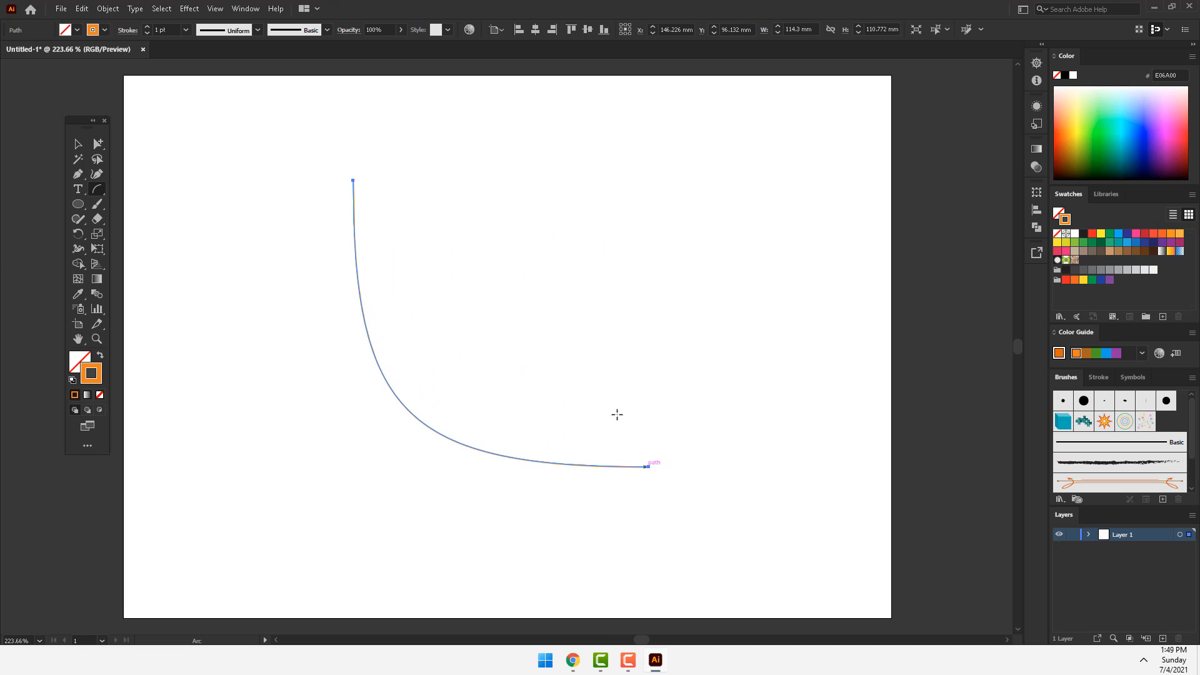
{"action": "key", "text": "ctrl+z"}
Step: Draw a spiral in the middle of the artboard, adding and removing segments while drawing, and delete it
{"action": "left_click", "coordinate": [97, 189]}
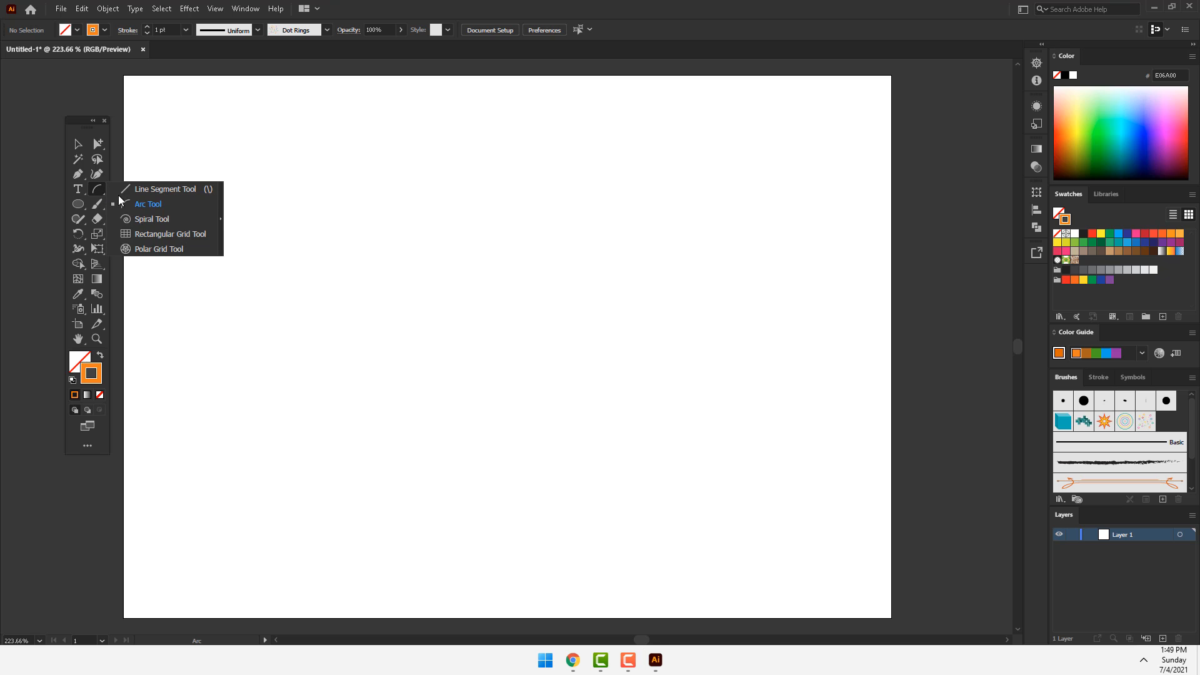
{"action": "left_click", "coordinate": [153, 219]}
{"action": "mouse_move", "coordinate": [518, 357]}
{"action": "left_mouse_down"}
{"action": "mouse_move", "coordinate": [656, 509]}
{"action": "mouse_move", "coordinate": [662, 485]}
{"action": "mouse_move", "coordinate": [658, 556]}
{"action": "mouse_move", "coordinate": [625, 478]}
{"action": "left_mouse_up"}
{"action": "key", "text": "Up"}
{"action": "key", "text": "Up"}
{"action": "key", "text": "Up"}
{"action": "key", "text": "Down"}
{"action": "key", "text": "Down"}
{"action": "key", "text": "Down"}
{"action": "key", "text": "Down"}
{"action": "key", "text": "Down"}
{"action": "key", "text": "Down"}
{"action": "key", "text": "Down"}
{"action": "key", "text": "Down"}
{"action": "key", "text": "Down"}
{"action": "key", "text": "Delete"}
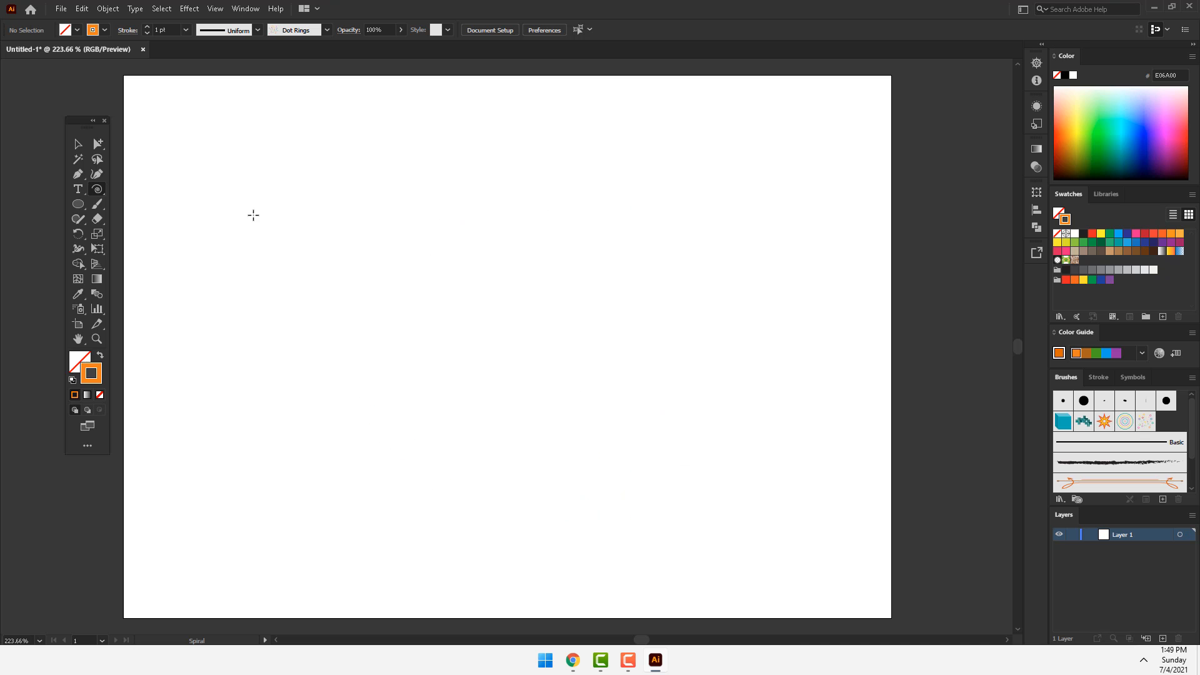
Step: Draw a rectangular grid about 150 mm by 112 mm with 10 columns and 8 rows, and undo it
{"action": "left_click_drag", "start_coordinate": [100, 191], "coordinate": [160, 236]}
{"action": "left_click_drag", "start_coordinate": [230, 194], "coordinate": [618, 484]}
{"action": "key", "text": "Up"}
{"action": "key", "text": "Up"}
{"action": "key", "text": "Up"}
{"action": "key", "text": "Down"}
{"action": "key", "text": "Right"}
{"action": "key", "text": "Right"}
{"action": "key", "text": "Right"}
{"action": "key", "text": "Right"}
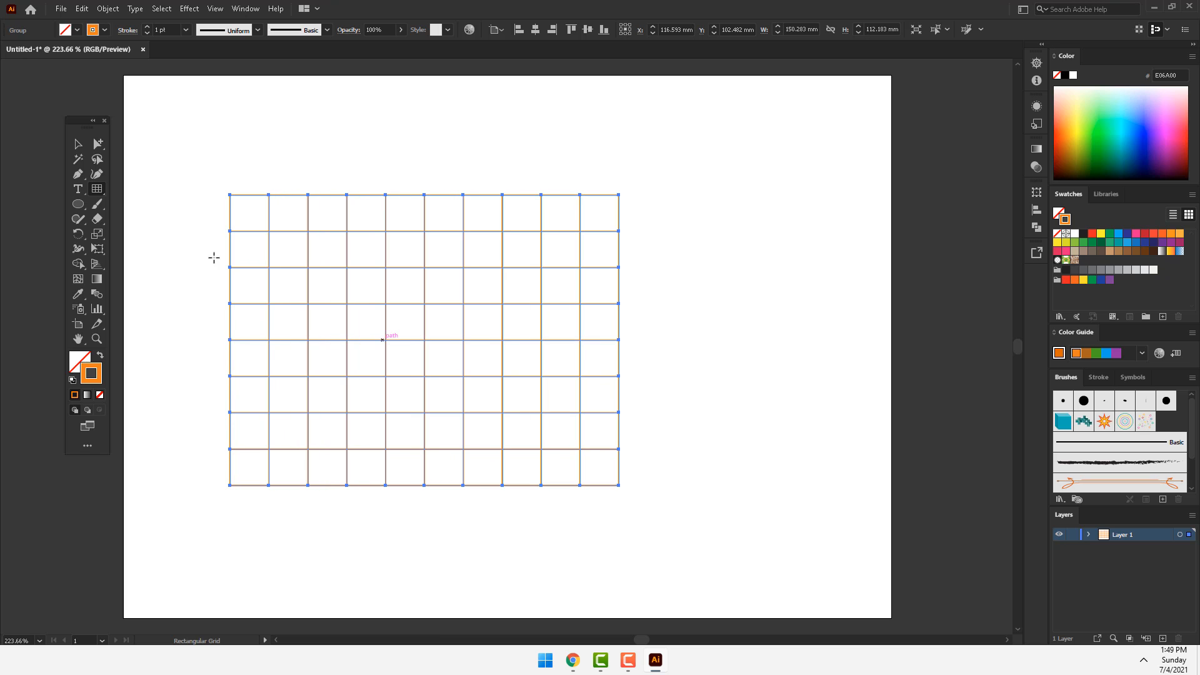
{"action": "key", "text": "ctrl+z"}
Step: Draw a polar grid, changing the number of concentric and radial dividers while drawing, and undo it
{"action": "left_click_drag", "start_coordinate": [100, 189], "coordinate": [140, 249]}
{"action": "left_click_drag", "start_coordinate": [330, 212], "coordinate": [614, 491]}
{"action": "key", "text": "Up"}
{"action": "key", "text": "Up"}
{"action": "key", "text": "Up"}
{"action": "key", "text": "Up"}
{"action": "key", "text": "Up"}
{"action": "key", "text": "Down"}
{"action": "key", "text": "Down"}
{"action": "key", "text": "Down"}
{"action": "key", "text": "Down"}
{"action": "key", "text": "Down"}
{"action": "key", "text": "Down"}
{"action": "key", "text": "Right"}
{"action": "key", "text": "Right"}
{"action": "key", "text": "Right"}
{"action": "key", "text": "Right"}
{"action": "key", "text": "Right"}
{"action": "key", "text": "Right"}
{"action": "key", "text": "Right"}
{"action": "key", "text": "Right"}
{"action": "key", "text": "Right"}
{"action": "key", "text": "Right"}
{"action": "key", "text": "Right"}
{"action": "key", "text": "Right"}
{"action": "key", "text": "Right"}
{"action": "key", "text": "Right"}
{"action": "key", "text": "Right"}
{"action": "key", "text": "Right"}
{"action": "key", "text": "Right"}
{"action": "key", "text": "Right"}
{"action": "key", "text": "Right"}
{"action": "key", "text": "Right"}
{"action": "key", "text": "Right"}
{"action": "key", "text": "ctrl+z"}
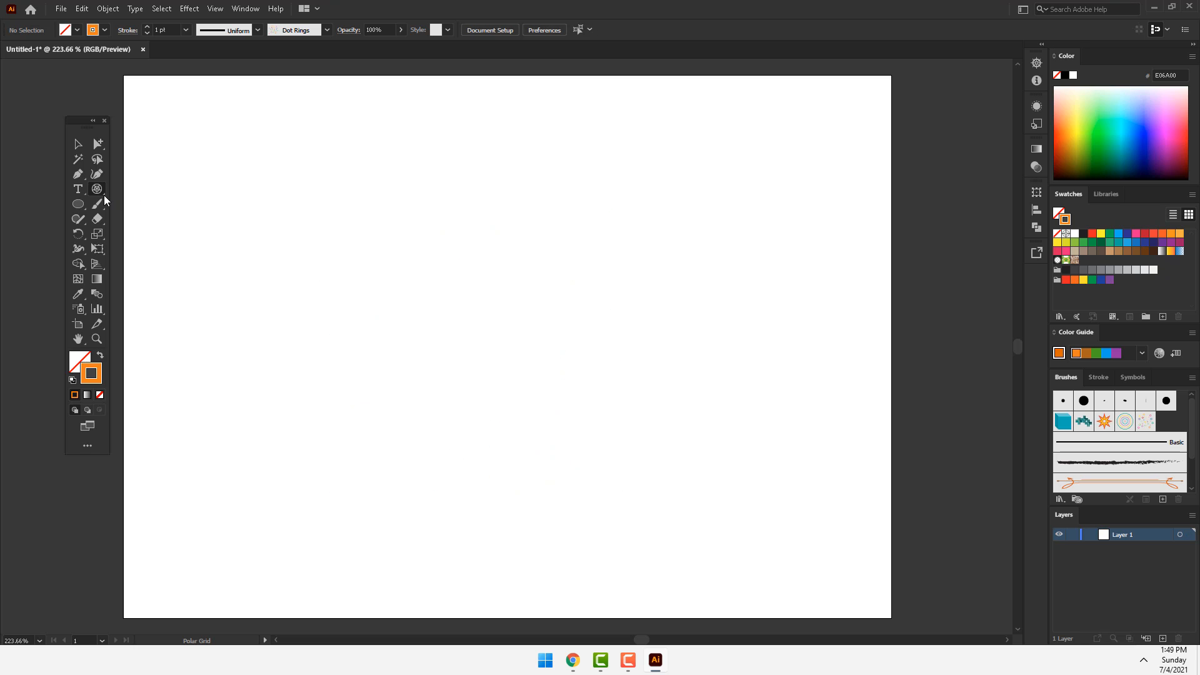
Step: Create a wide text area with placeholder text near the artboard's upper edge using the Type tool
{"action": "left_click_drag", "start_coordinate": [78, 189], "coordinate": [139, 219]}
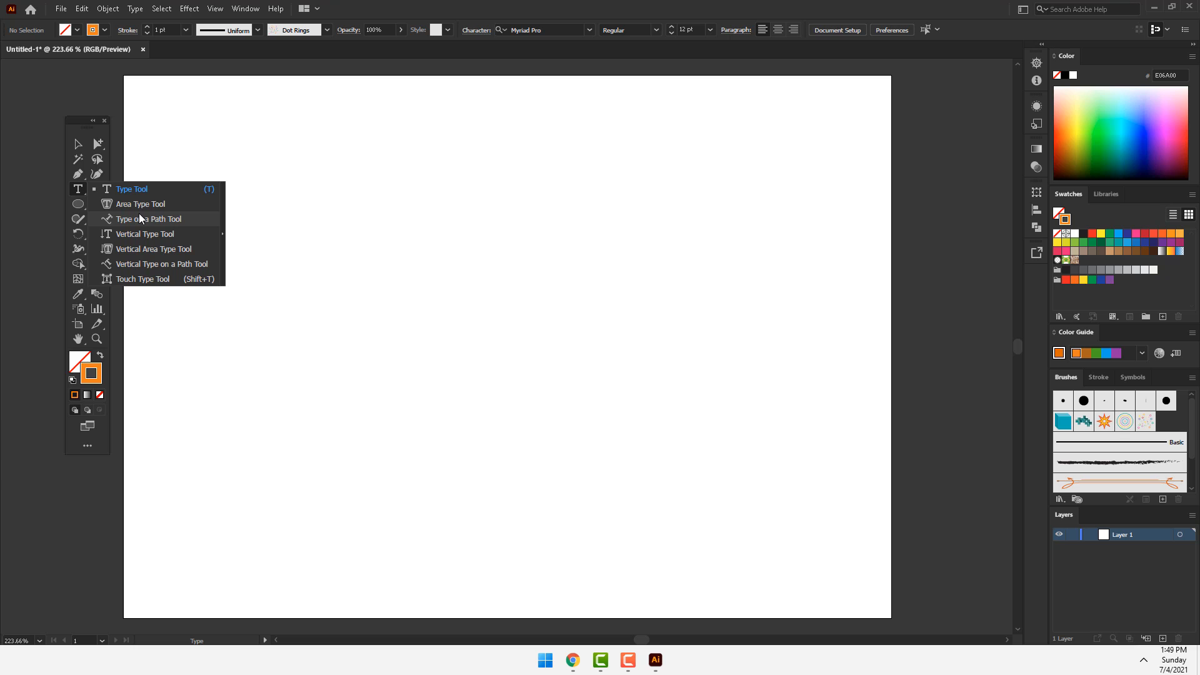
{"action": "left_click_drag", "start_coordinate": [139, 219], "coordinate": [131, 191]}
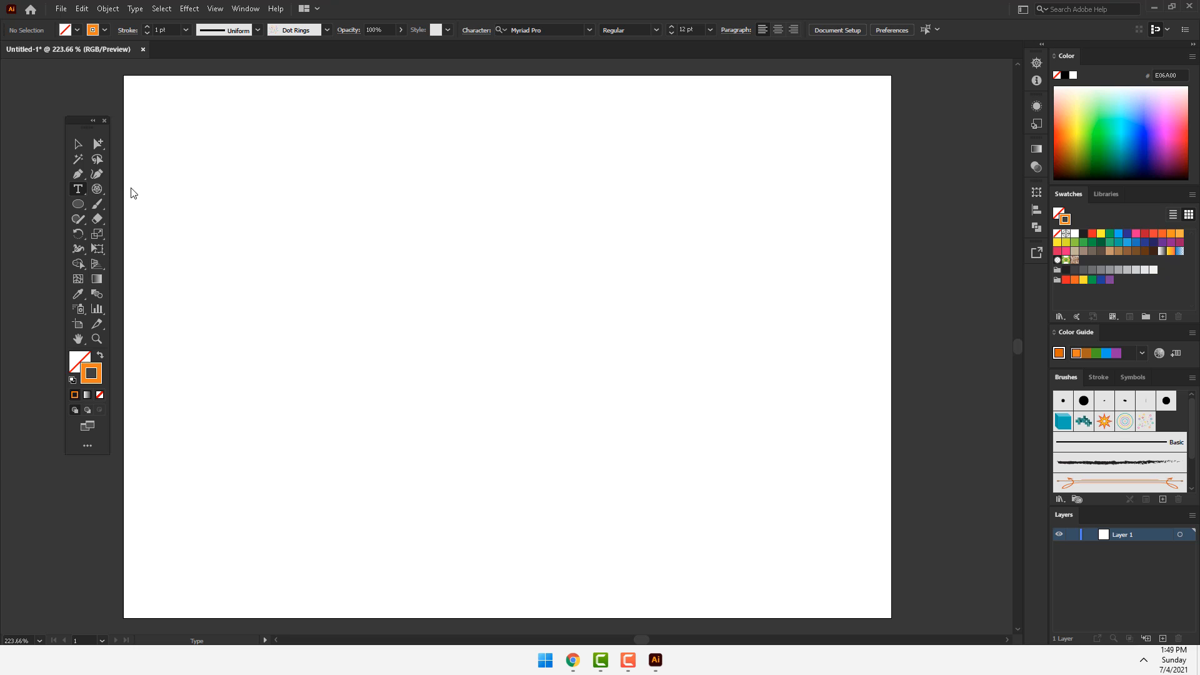
{"action": "left_click_drag", "start_coordinate": [223, 105], "coordinate": [552, 193]}
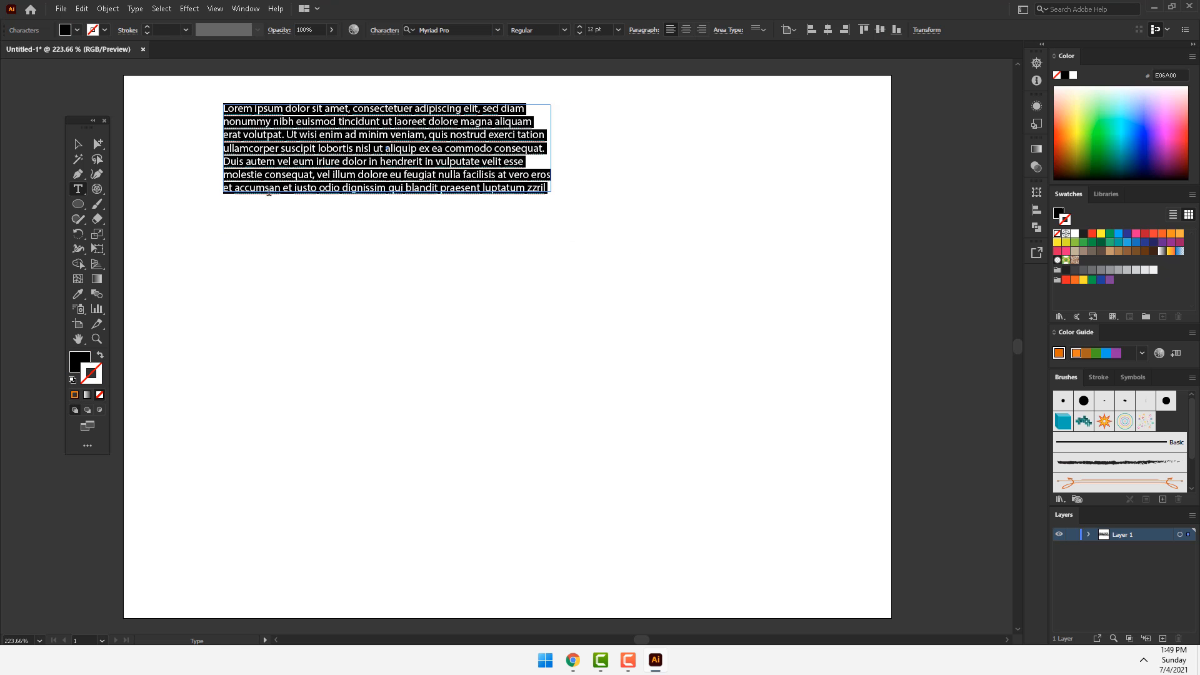
Step: Draw a circle about 95 mm across without a fill below the paragraph and fill it with placeholder text using Area Type
{"action": "left_click", "coordinate": [78, 204]}
{"action": "left_click_drag", "start_coordinate": [259, 276], "coordinate": [507, 520]}
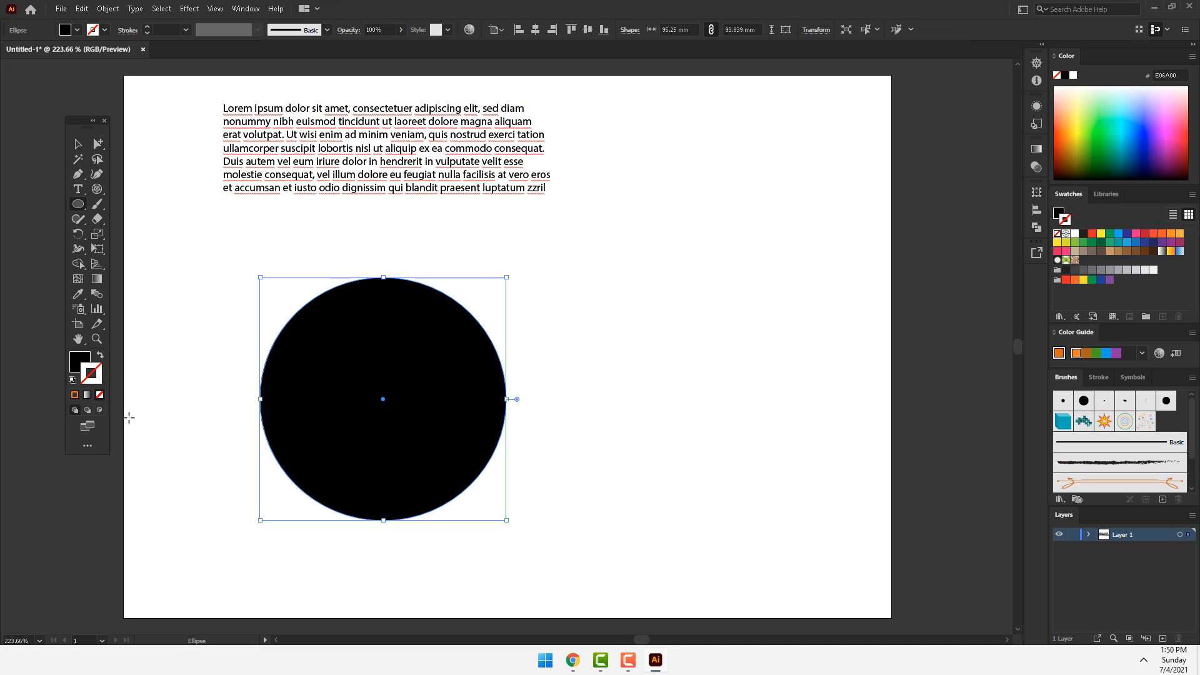
{"action": "left_click", "coordinate": [99, 394]}
{"action": "left_click", "coordinate": [78, 203]}
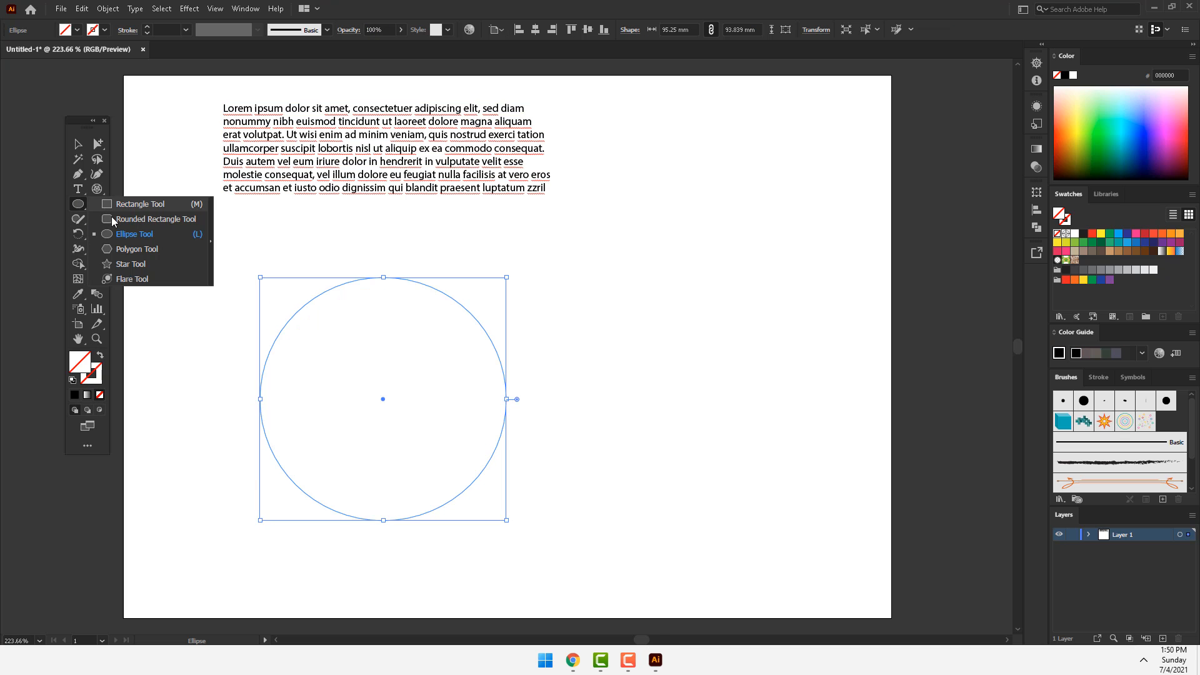
{"action": "left_click", "coordinate": [81, 191]}
{"action": "left_click", "coordinate": [122, 205]}
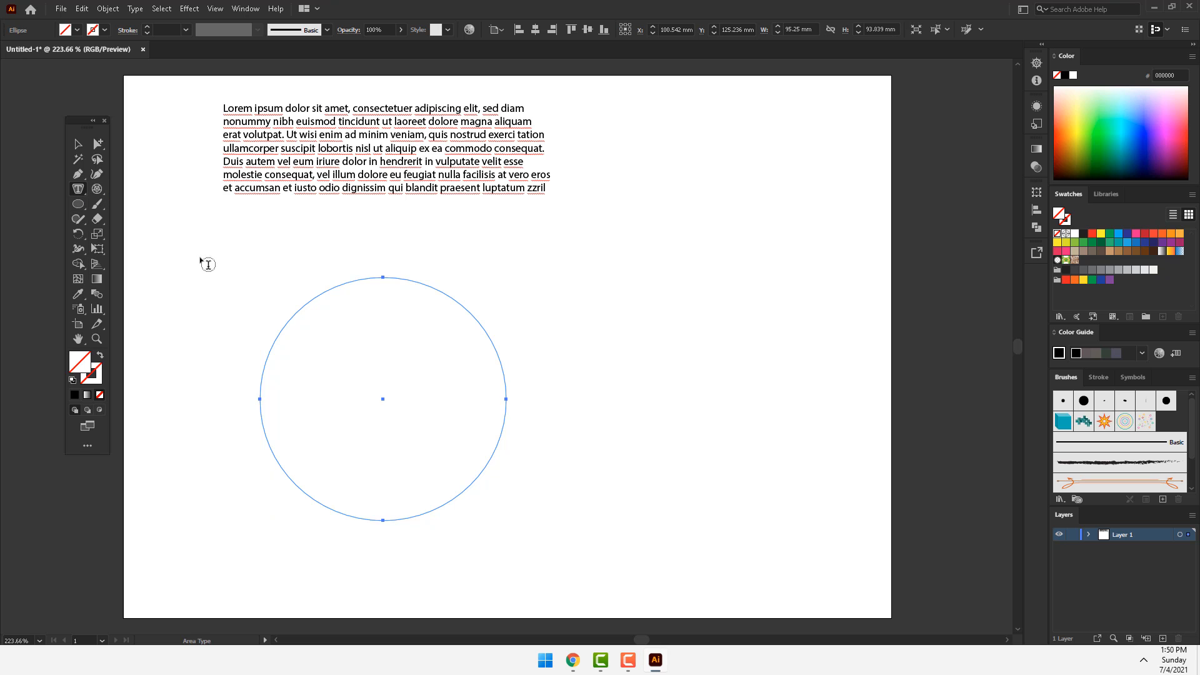
{"action": "left_click", "coordinate": [340, 289]}
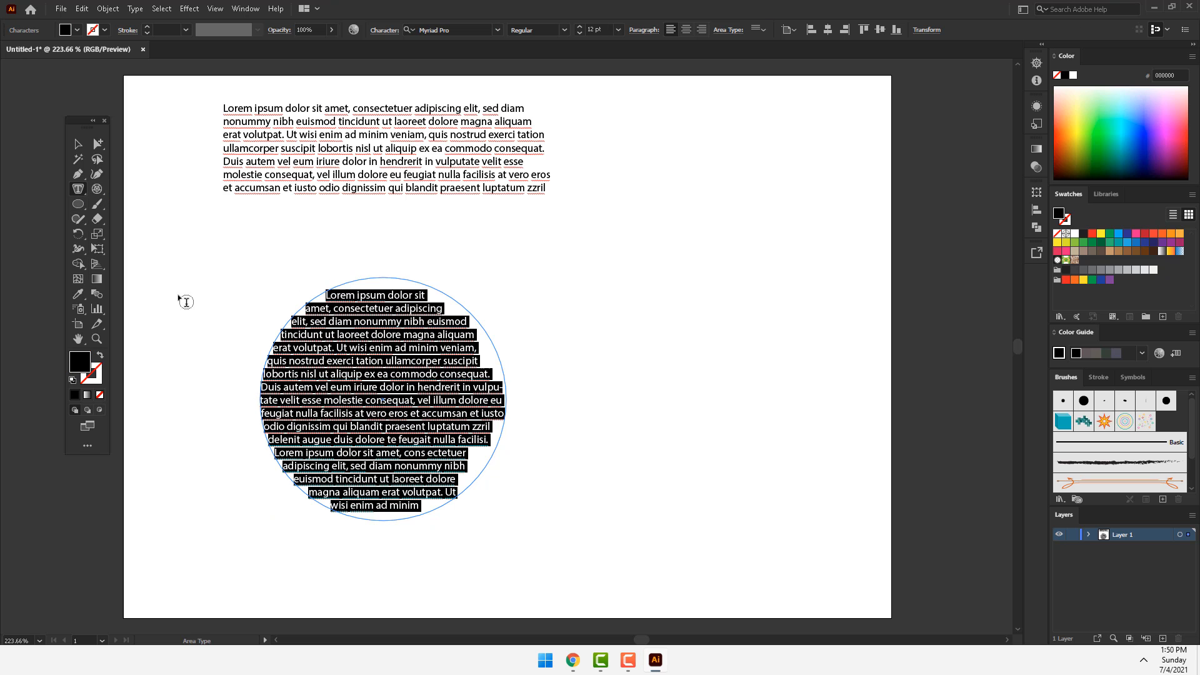
Step: Draw an arc about 109 mm wide and 82 mm high beside the text circle and run placeholder text along it
{"action": "left_click", "coordinate": [97, 188]}
{"action": "left_click", "coordinate": [137, 204]}
{"action": "left_click_drag", "start_coordinate": [568, 233], "coordinate": [851, 446]}
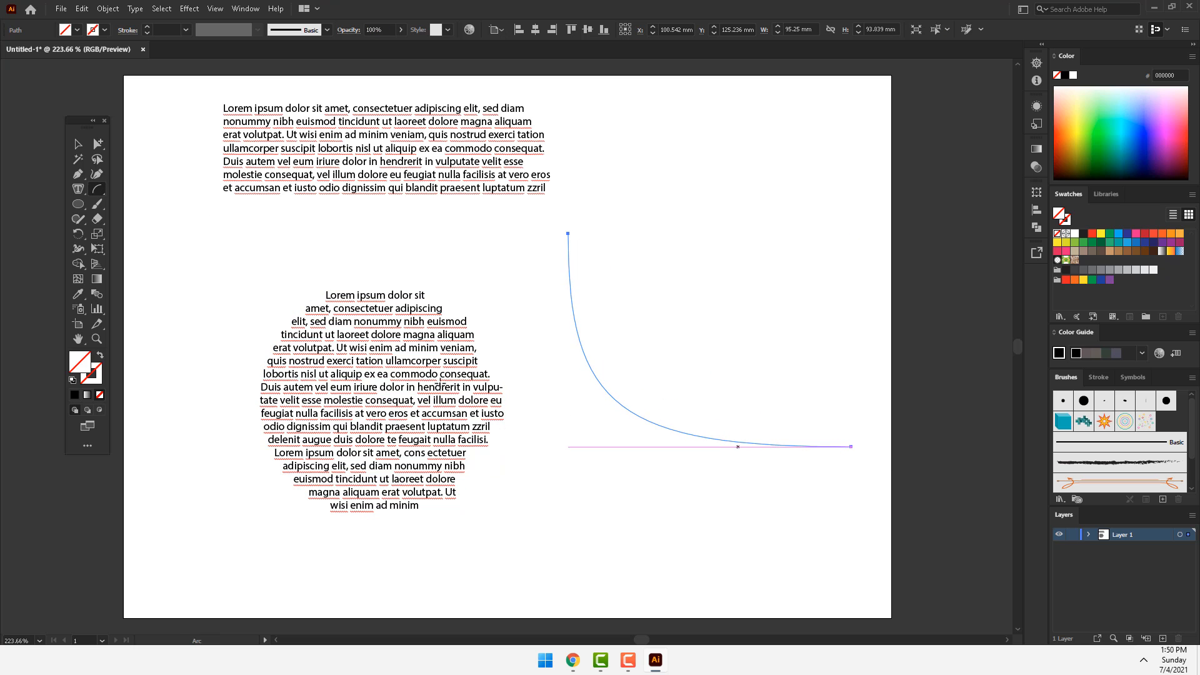
{"action": "left_click", "coordinate": [81, 190]}
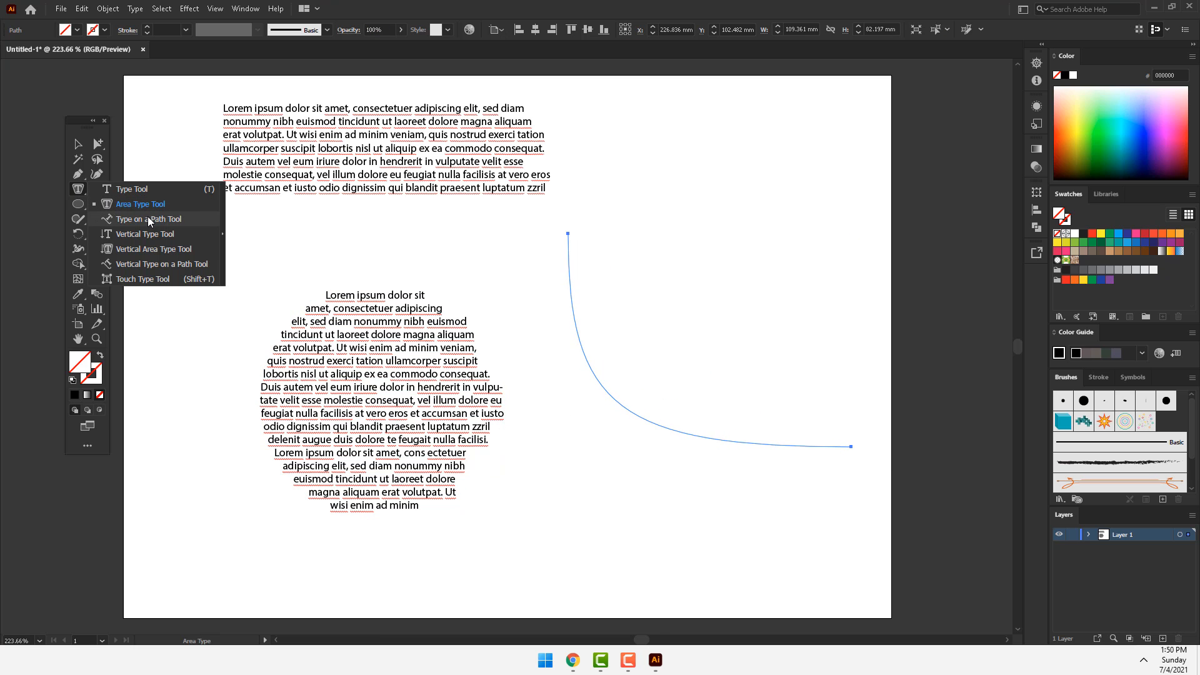
{"action": "left_click", "coordinate": [148, 219]}
{"action": "left_click", "coordinate": [569, 256]}
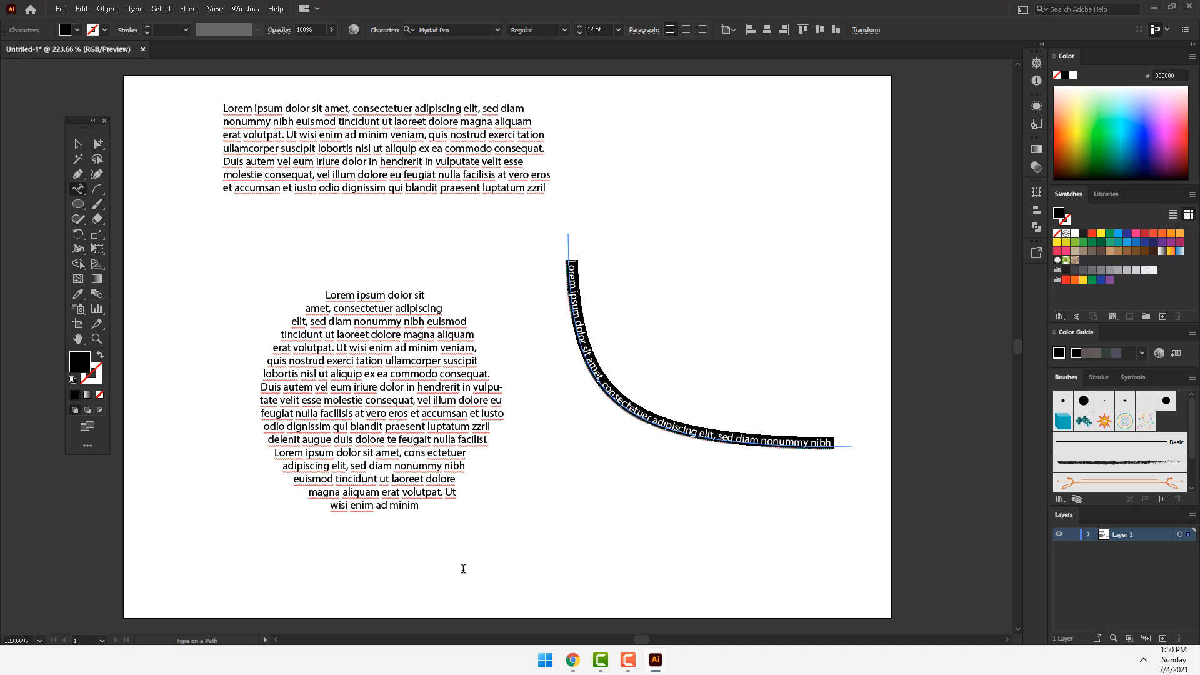
Step: Create a tall vertical text area with placeholder text above the curved text using the Vertical Type tool
{"action": "left_click", "coordinate": [82, 191]}
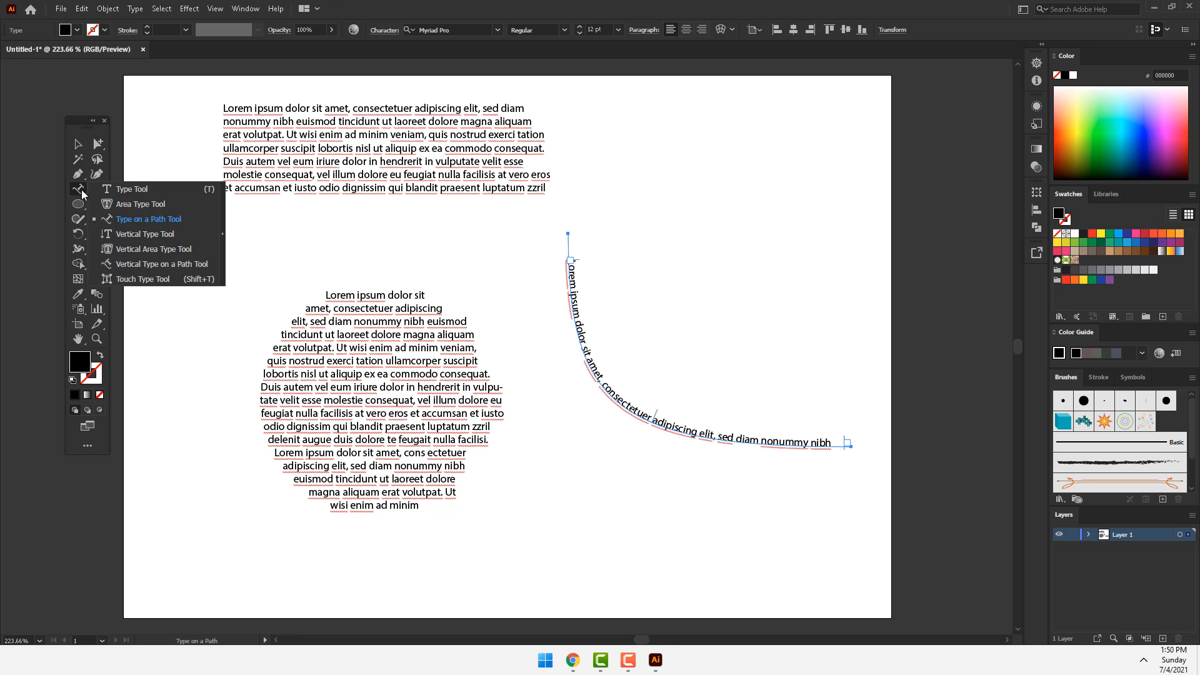
{"action": "left_click", "coordinate": [128, 235]}
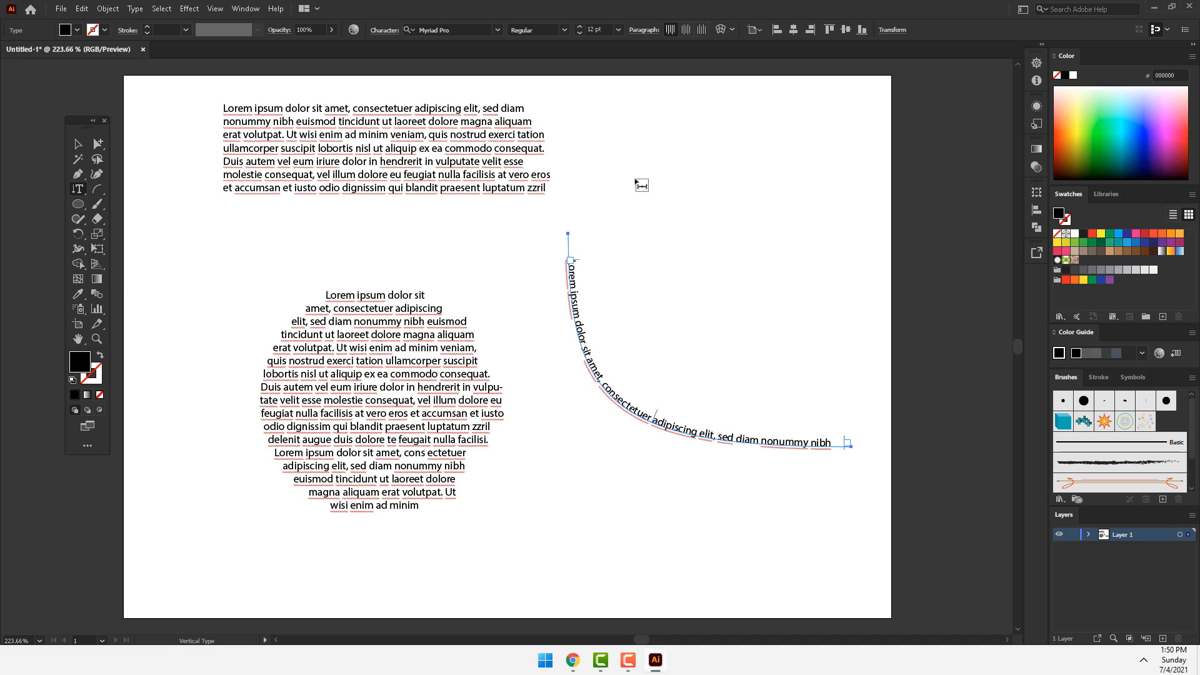
{"action": "left_click_drag", "start_coordinate": [679, 120], "coordinate": [829, 347]}
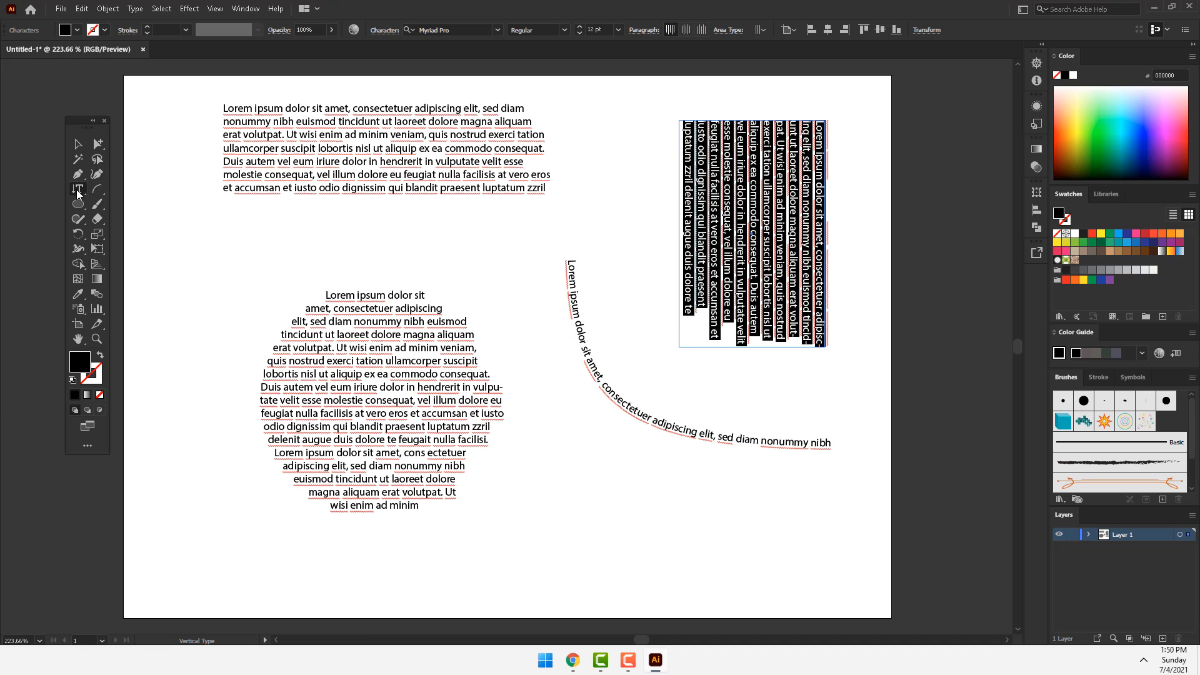
Step: With the Touch Type tool, swap the "a" of "at" for its alternate glyph and move the "r" of "vero" below the paragraph
{"action": "left_click", "coordinate": [78, 193]}
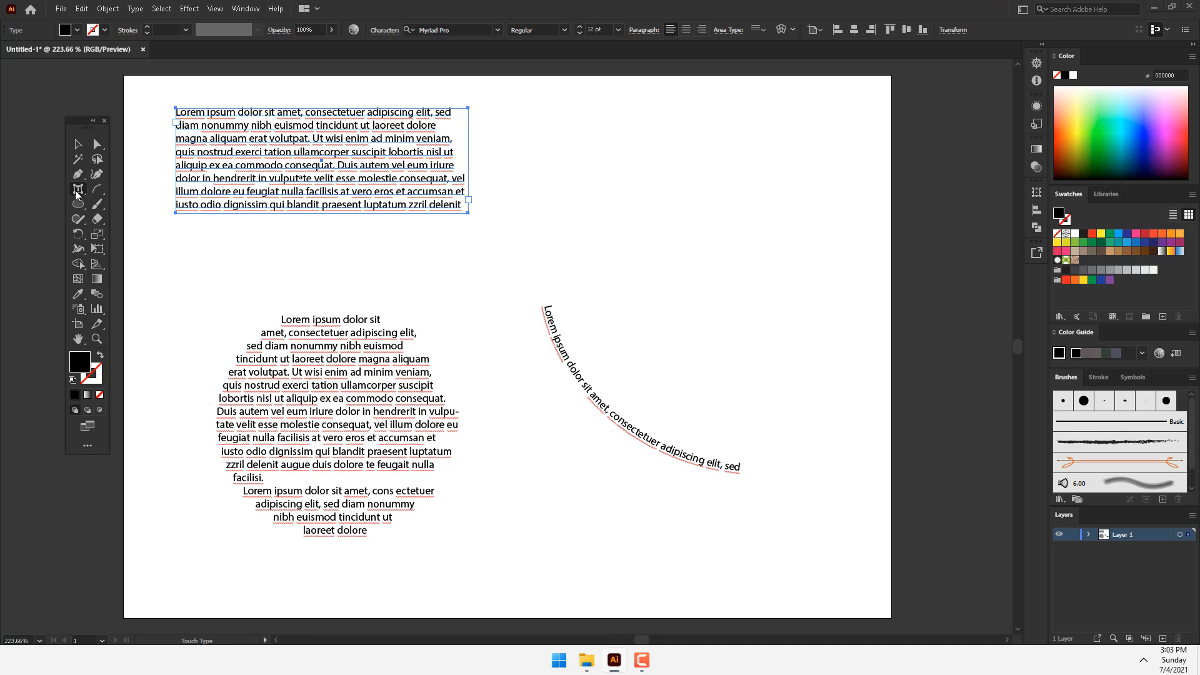
{"action": "left_click", "coordinate": [78, 191]}
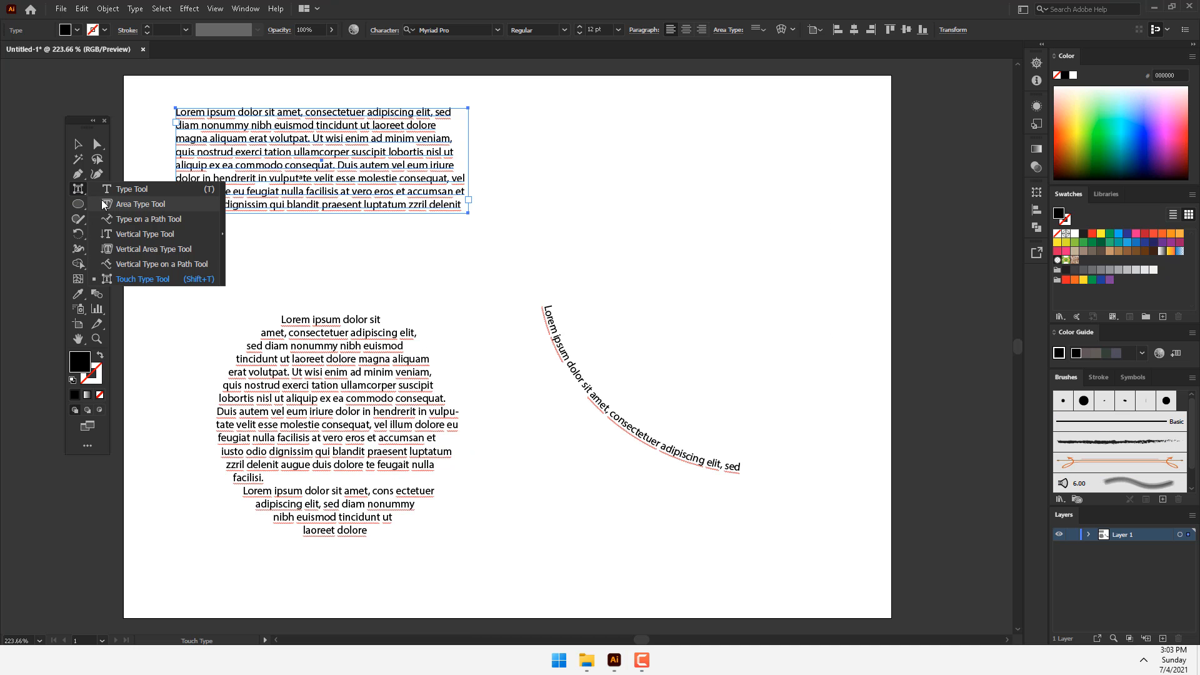
{"action": "left_click", "coordinate": [148, 281]}
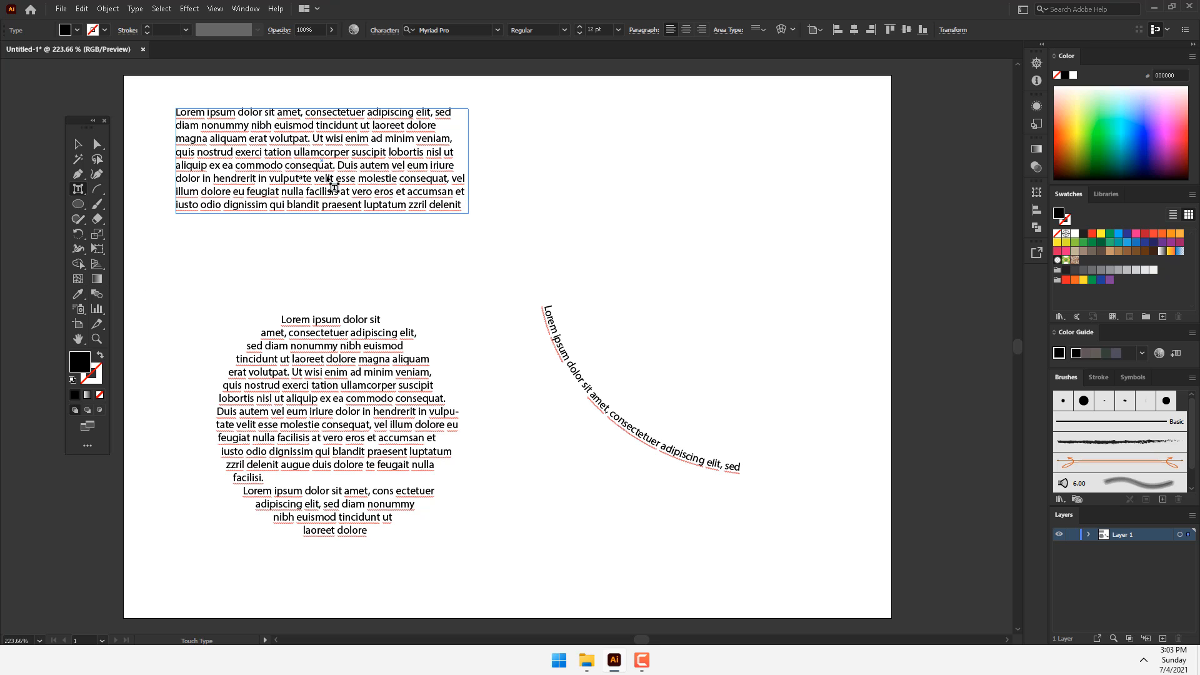
{"action": "left_click", "coordinate": [329, 180]}
{"action": "left_click", "coordinate": [345, 192]}
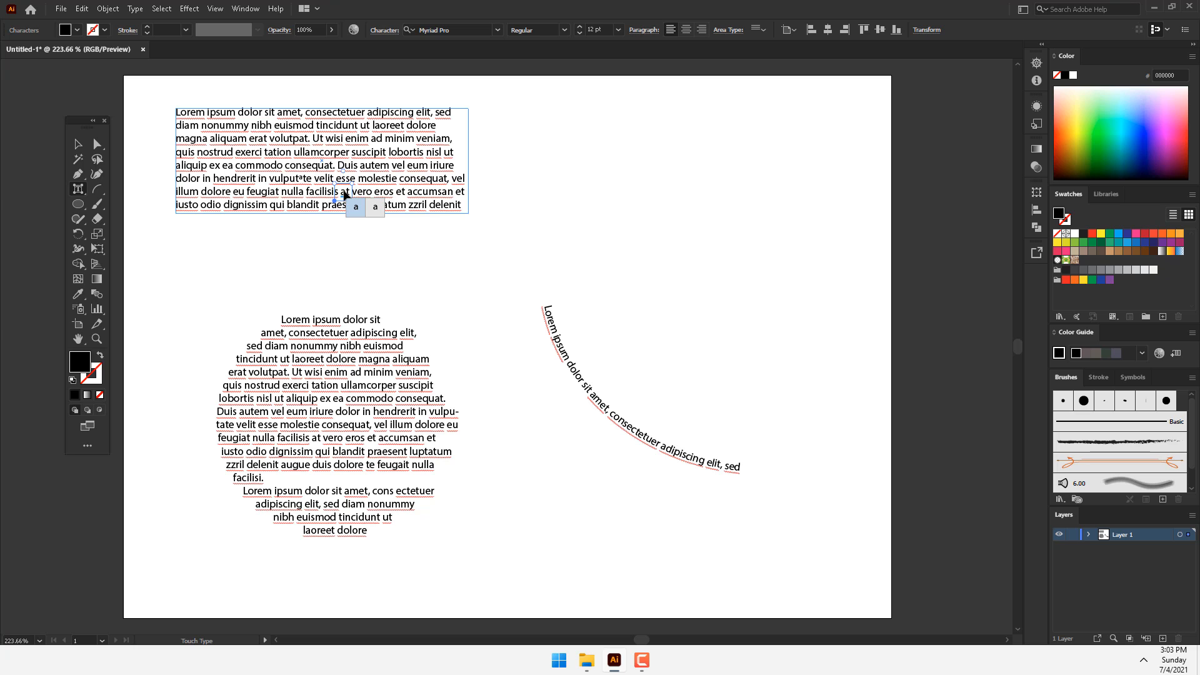
{"action": "left_click", "coordinate": [376, 212]}
{"action": "left_click", "coordinate": [378, 185]}
{"action": "left_click_drag", "start_coordinate": [381, 193], "coordinate": [386, 251]}
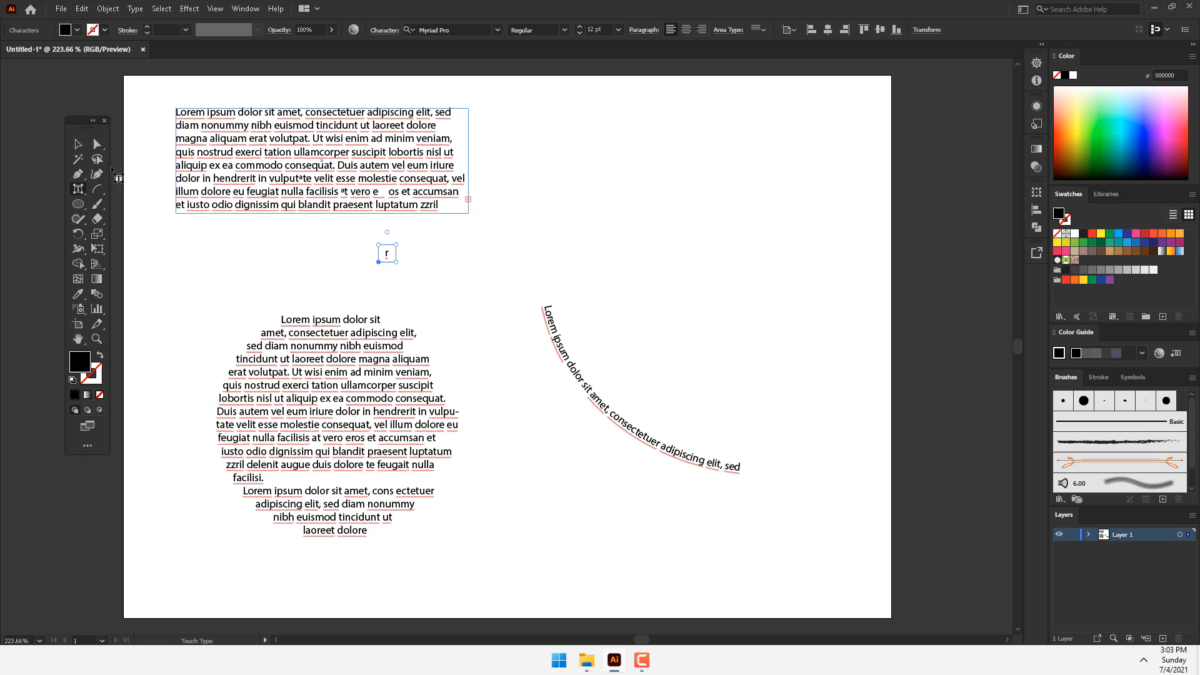
Step: Select all the text objects on the artboard and delete them
{"action": "left_click", "coordinate": [77, 144]}
{"action": "left_click_drag", "start_coordinate": [597, 102], "coordinate": [241, 431]}
{"action": "key", "text": "Delete"}
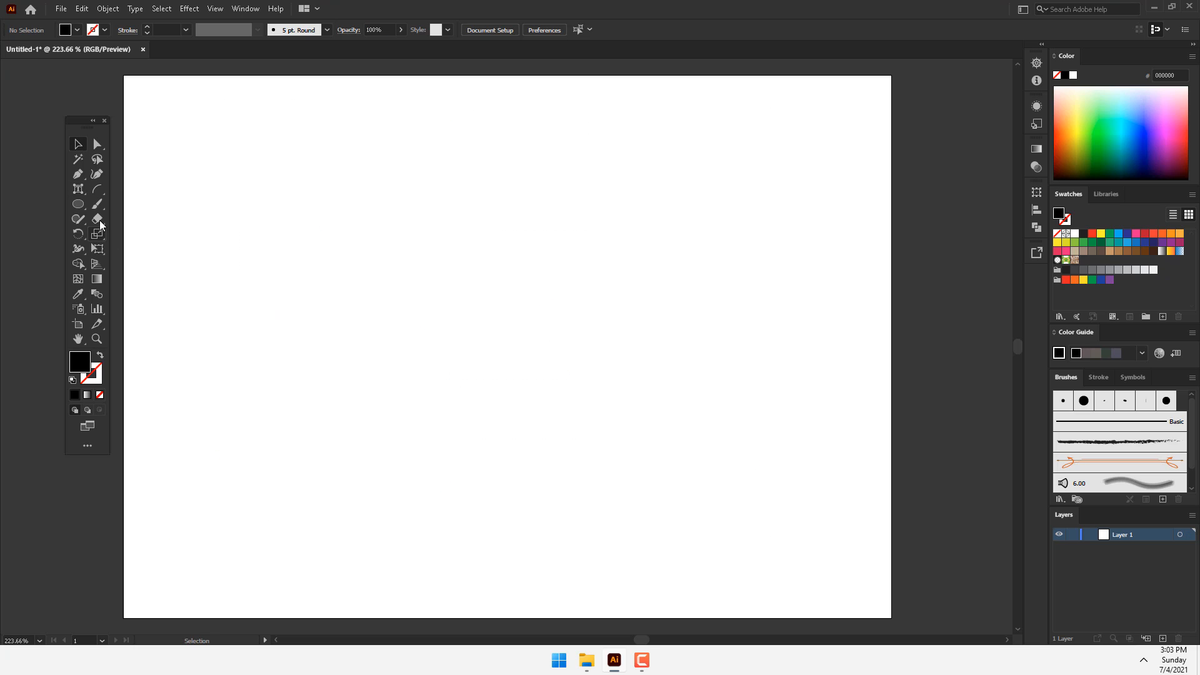
Step: Draw a circle about 115 mm in diameter near the middle of the artboard
{"action": "left_click", "coordinate": [97, 201]}
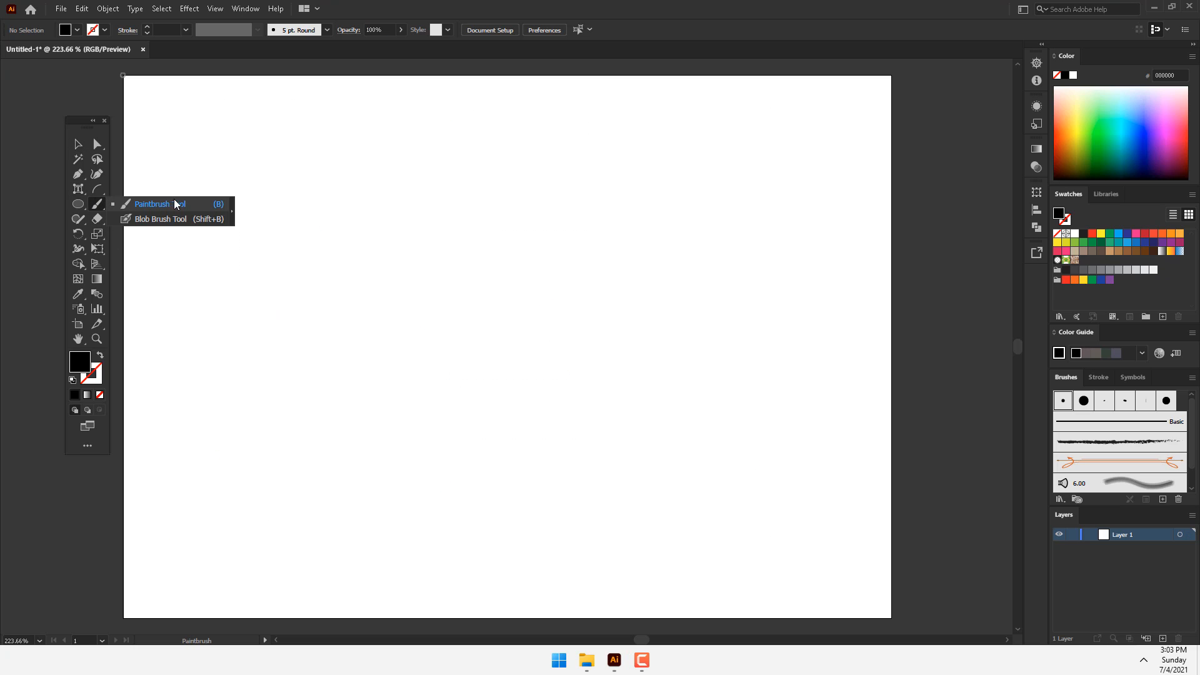
{"action": "left_click", "coordinate": [156, 204]}
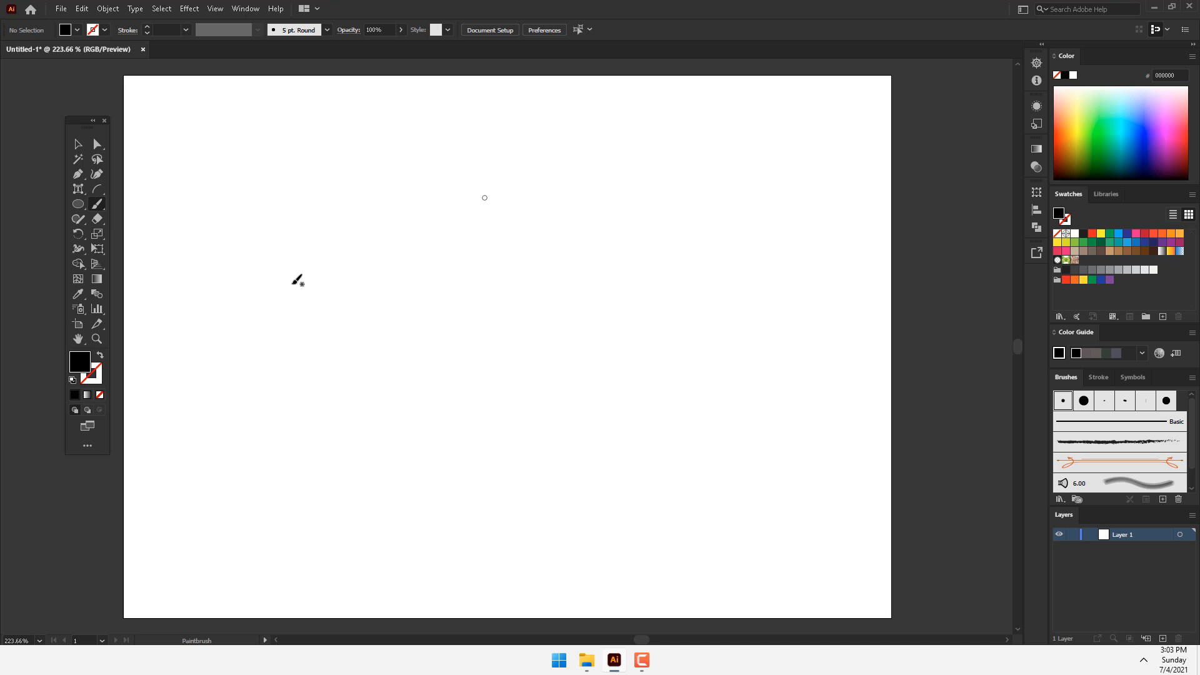
{"action": "left_click", "coordinate": [78, 205]}
{"action": "left_click_drag", "start_coordinate": [286, 195], "coordinate": [584, 494]}
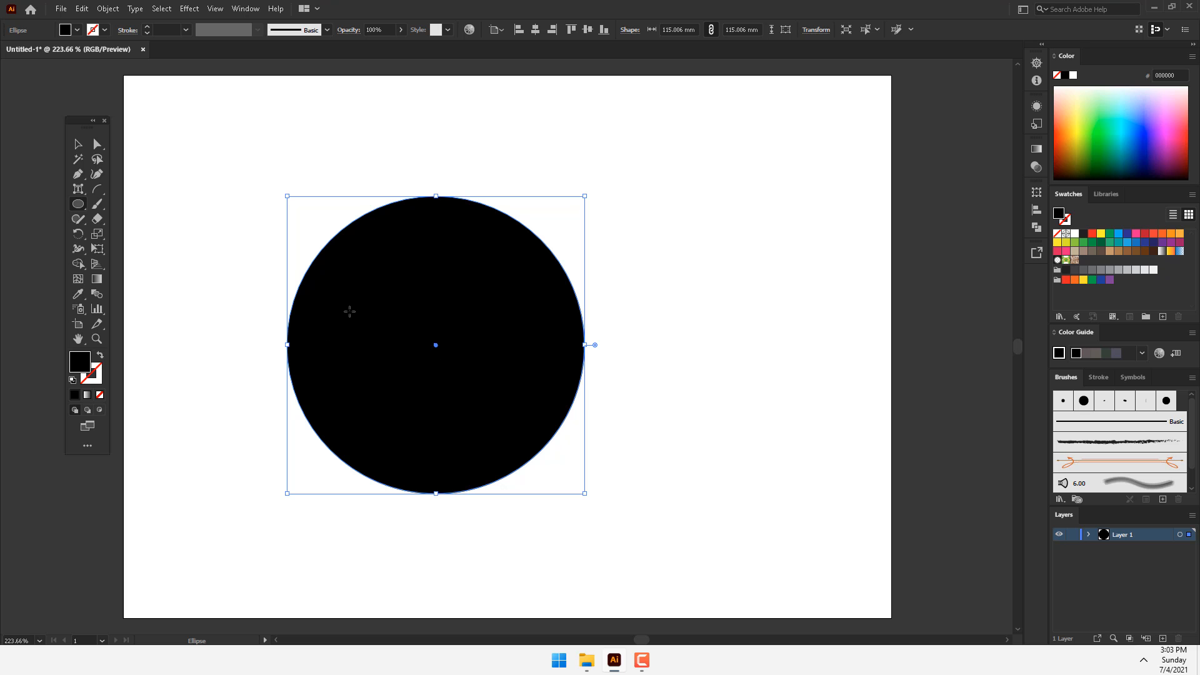
Step: Fill the circle with blue 0047BF and give it a 12 pt orange AE4900 stroke
{"action": "left_click_drag", "start_coordinate": [1116, 118], "coordinate": [1132, 148]}
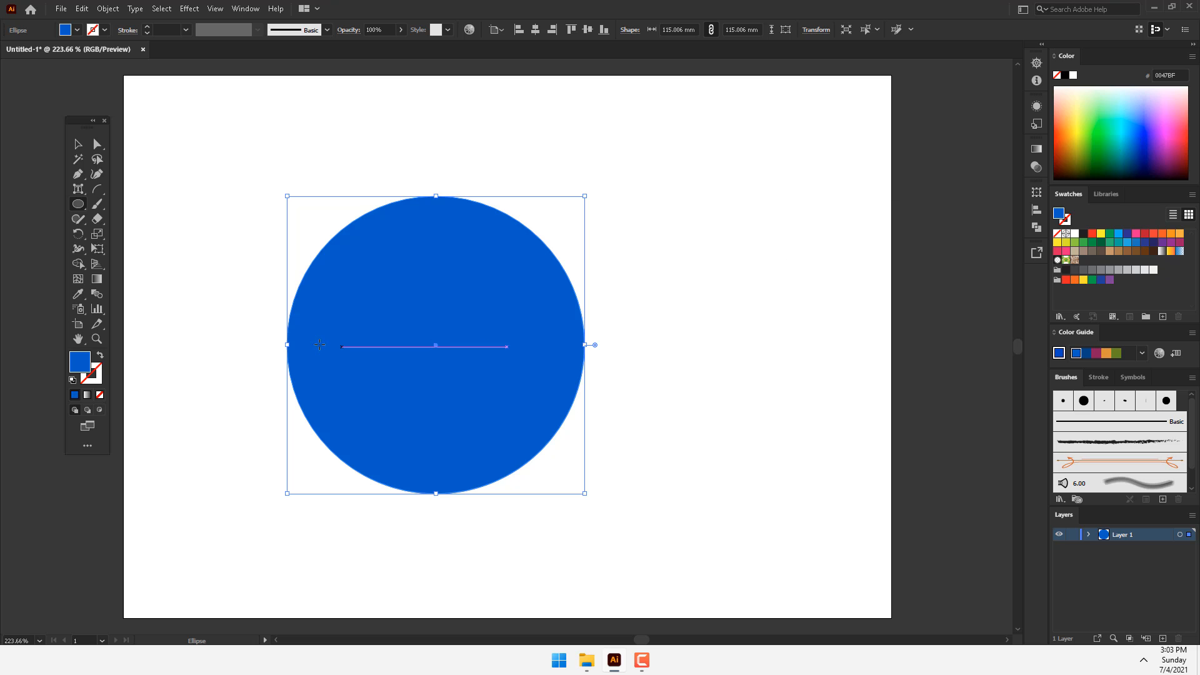
{"action": "left_click", "coordinate": [98, 383]}
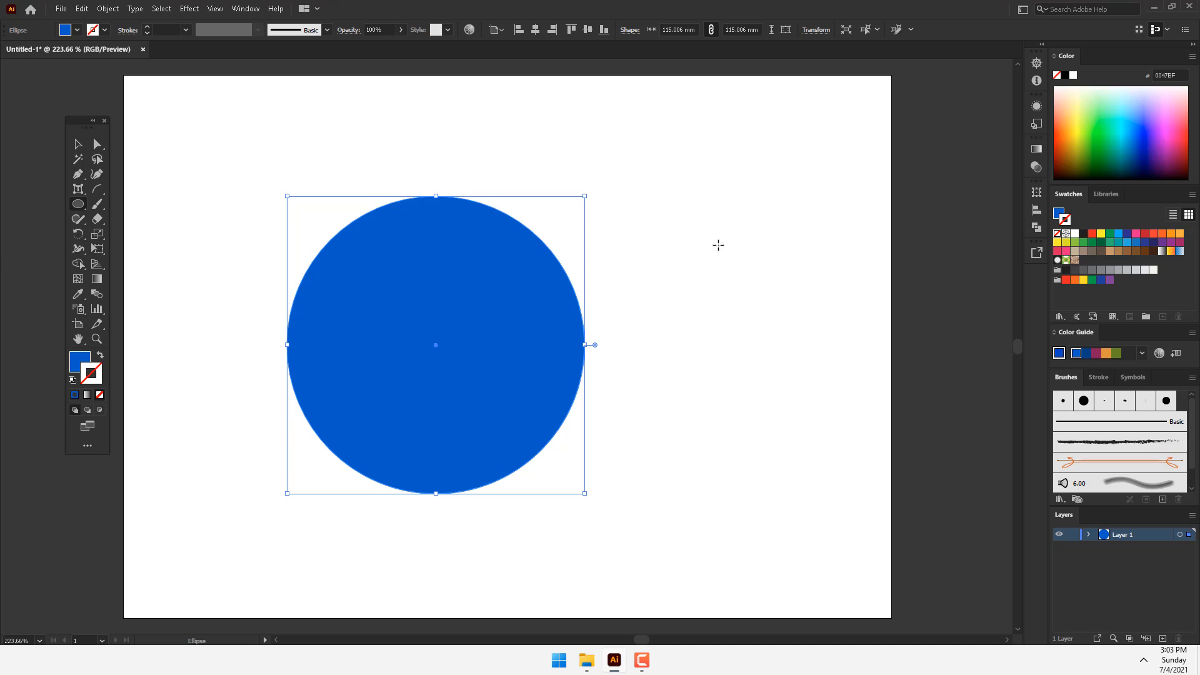
{"action": "left_click", "coordinate": [1068, 142]}
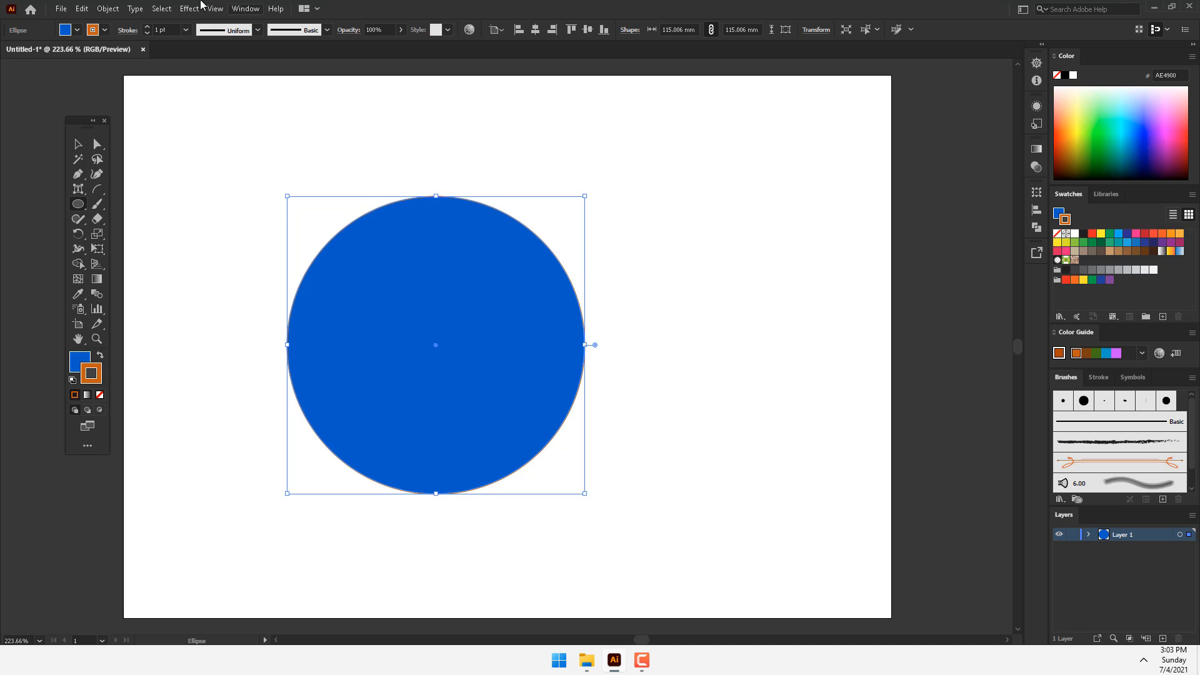
{"action": "left_click", "coordinate": [148, 28]}
{"action": "left_click", "coordinate": [148, 27]}
{"action": "left_click", "coordinate": [148, 28]}
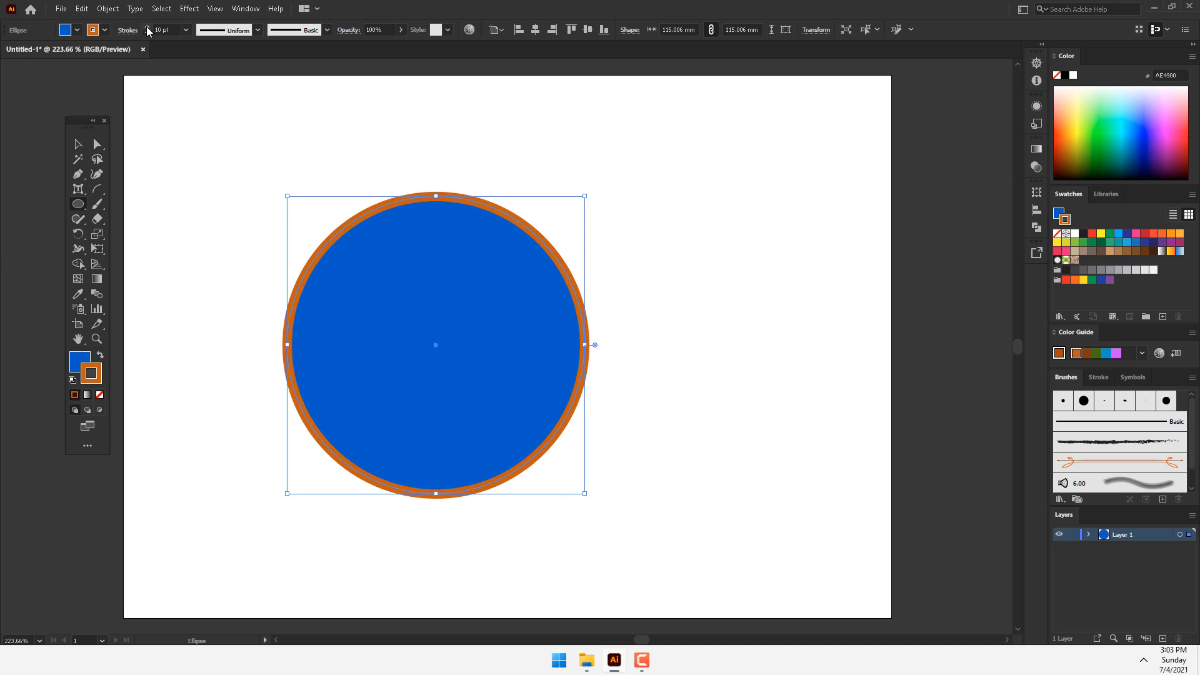
{"action": "left_click", "coordinate": [148, 28]}
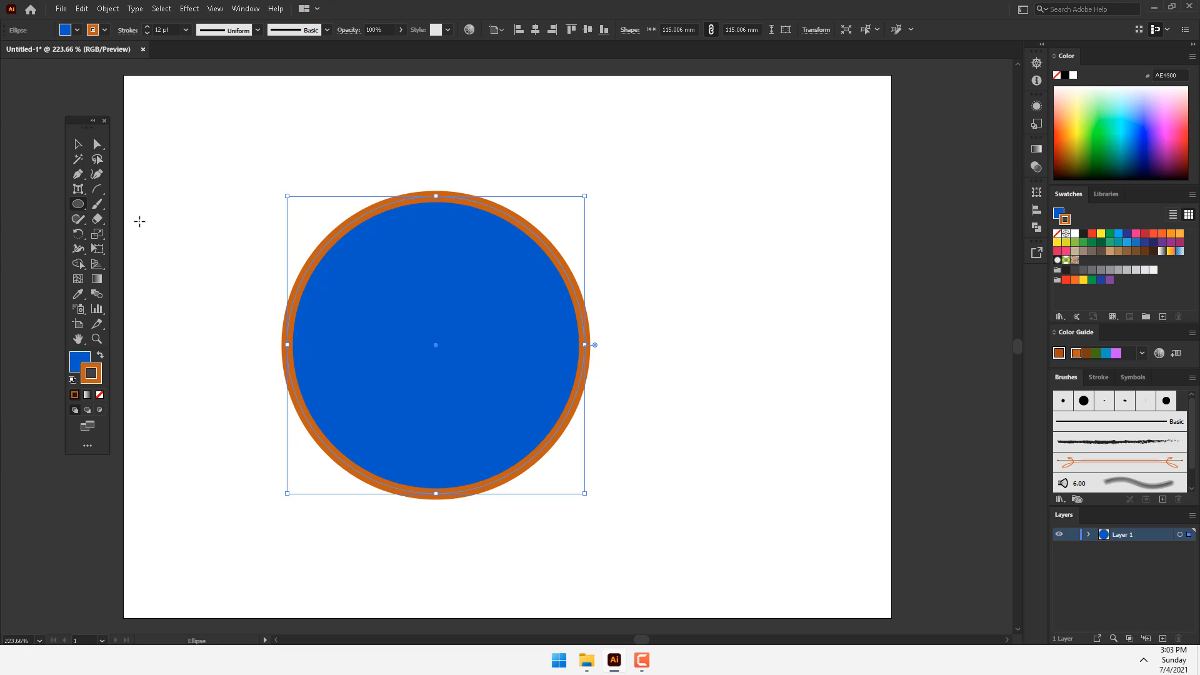
Step: Paint an S-shaped stroke about 49 mm wide and 84 mm tall beside the circle with the Paintbrush
{"action": "left_click", "coordinate": [96, 204]}
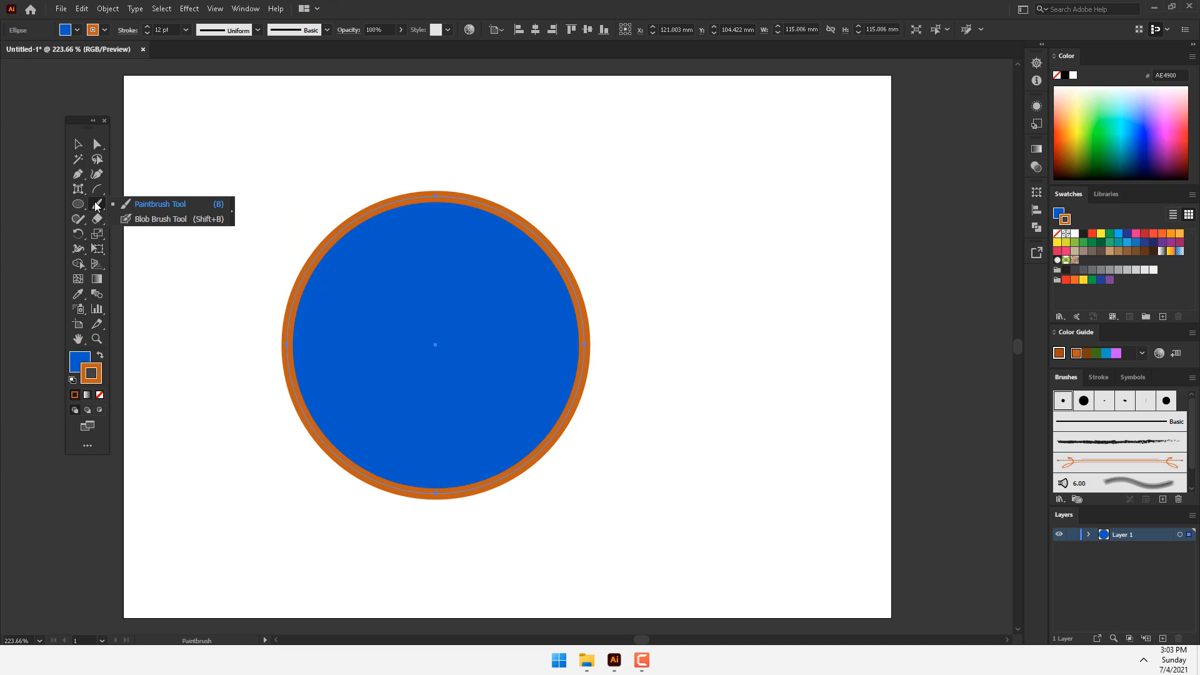
{"action": "left_click", "coordinate": [160, 205]}
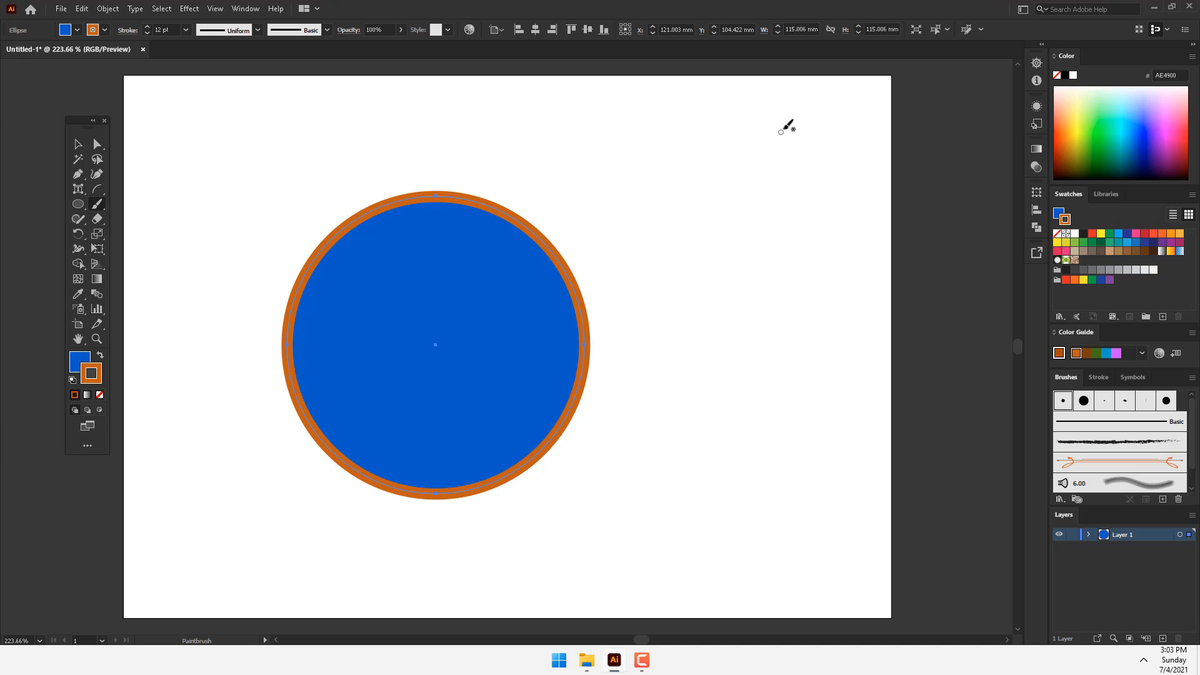
{"action": "mouse_move", "coordinate": [806, 122]}
{"action": "left_mouse_down"}
{"action": "mouse_move", "coordinate": [811, 153]}
{"action": "mouse_move", "coordinate": [789, 212]}
{"action": "mouse_move", "coordinate": [699, 282]}
{"action": "mouse_move", "coordinate": [691, 350]}
{"action": "left_mouse_up"}
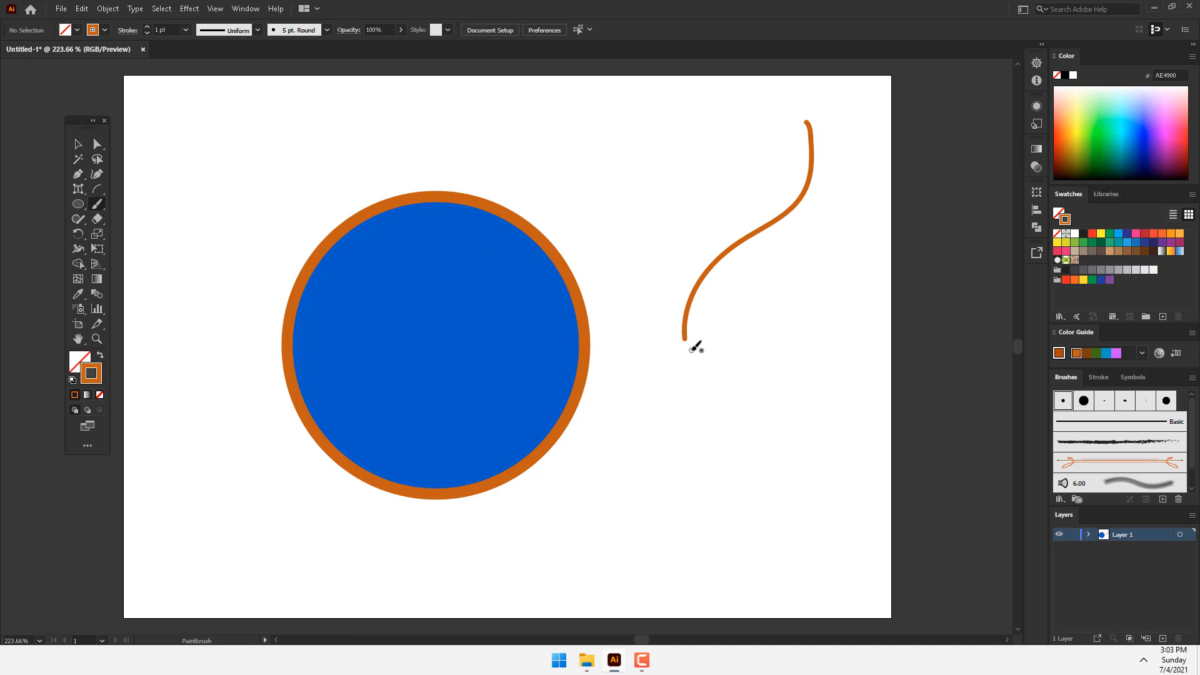
Step: Scribble a small rounded blob about 28 by 22 mm below the painted stroke with the Blob Brush
{"action": "left_click", "coordinate": [102, 205]}
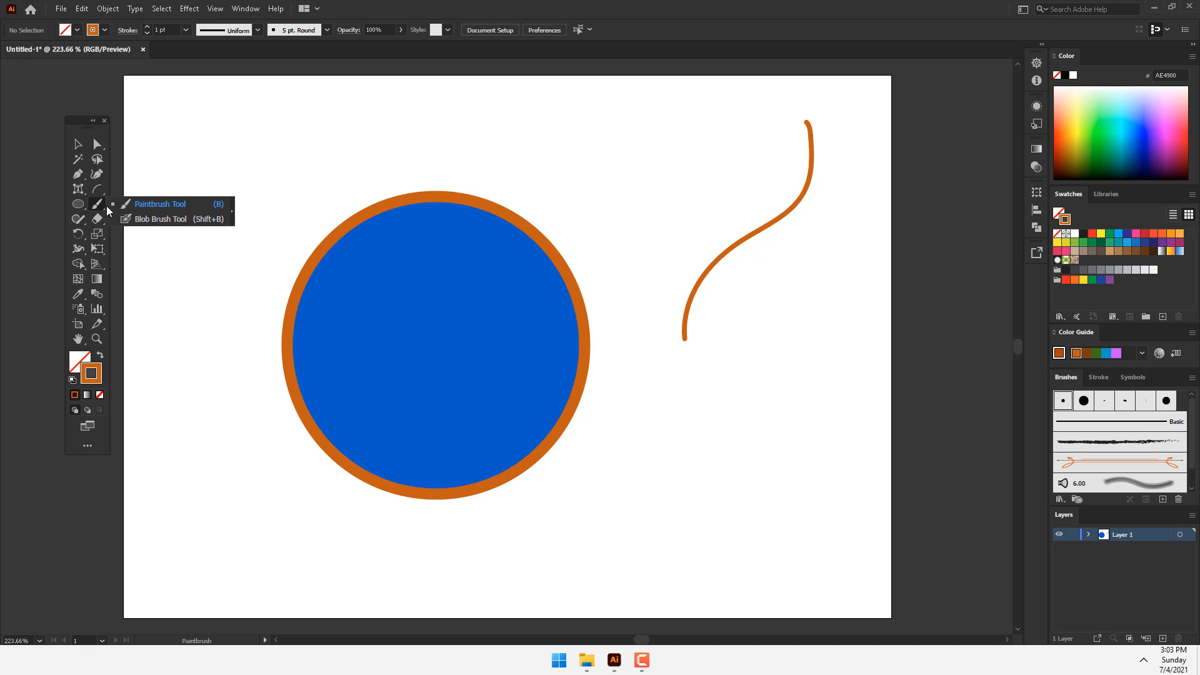
{"action": "left_click", "coordinate": [160, 218]}
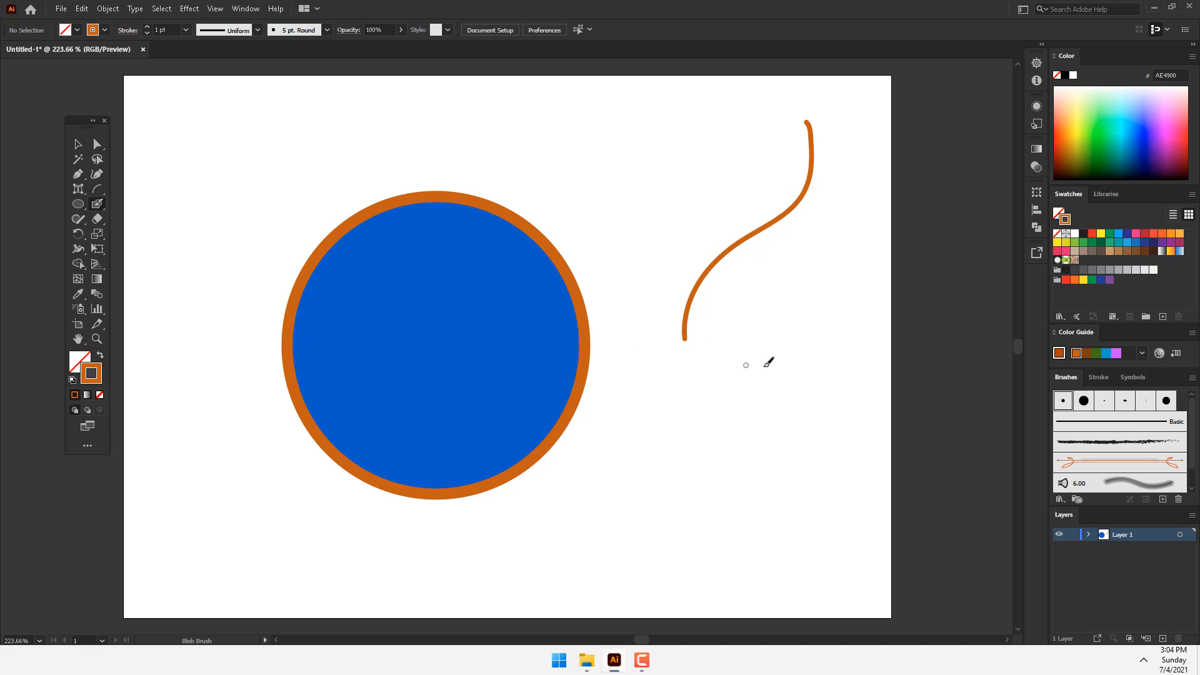
{"action": "mouse_move", "coordinate": [766, 365]}
{"action": "left_mouse_down"}
{"action": "mouse_move", "coordinate": [747, 412]}
{"action": "mouse_move", "coordinate": [796, 396]}
{"action": "mouse_move", "coordinate": [761, 375]}
{"action": "mouse_move", "coordinate": [782, 365]}
{"action": "mouse_move", "coordinate": [771, 392]}
{"action": "left_mouse_up"}
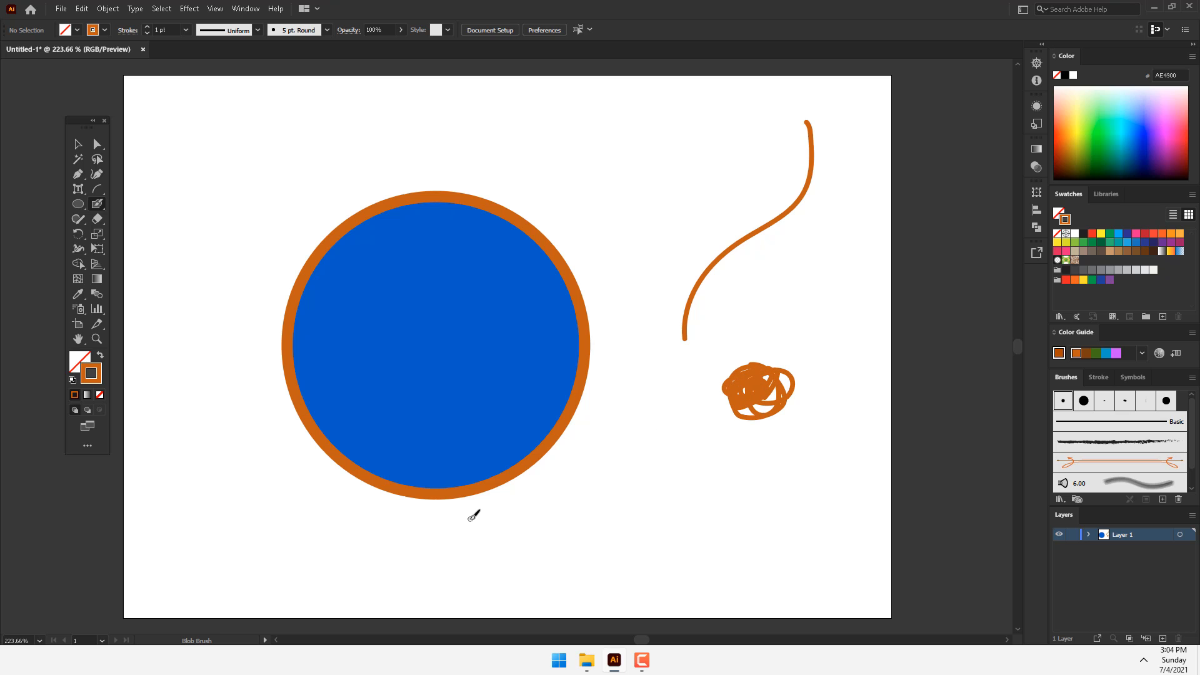
Step: Move the blue circle up and to the left, towards the corner of the artboard
{"action": "left_click", "coordinate": [79, 145]}
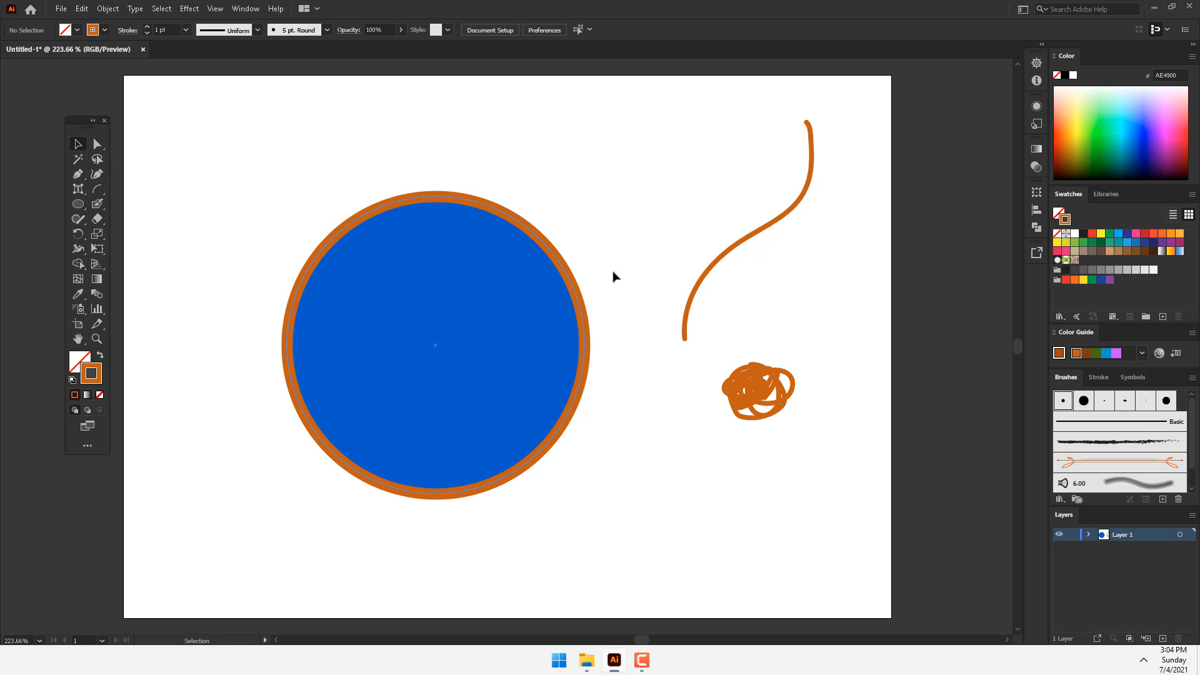
{"action": "left_click", "coordinate": [470, 285]}
{"action": "left_click_drag", "start_coordinate": [410, 287], "coordinate": [355, 240]}
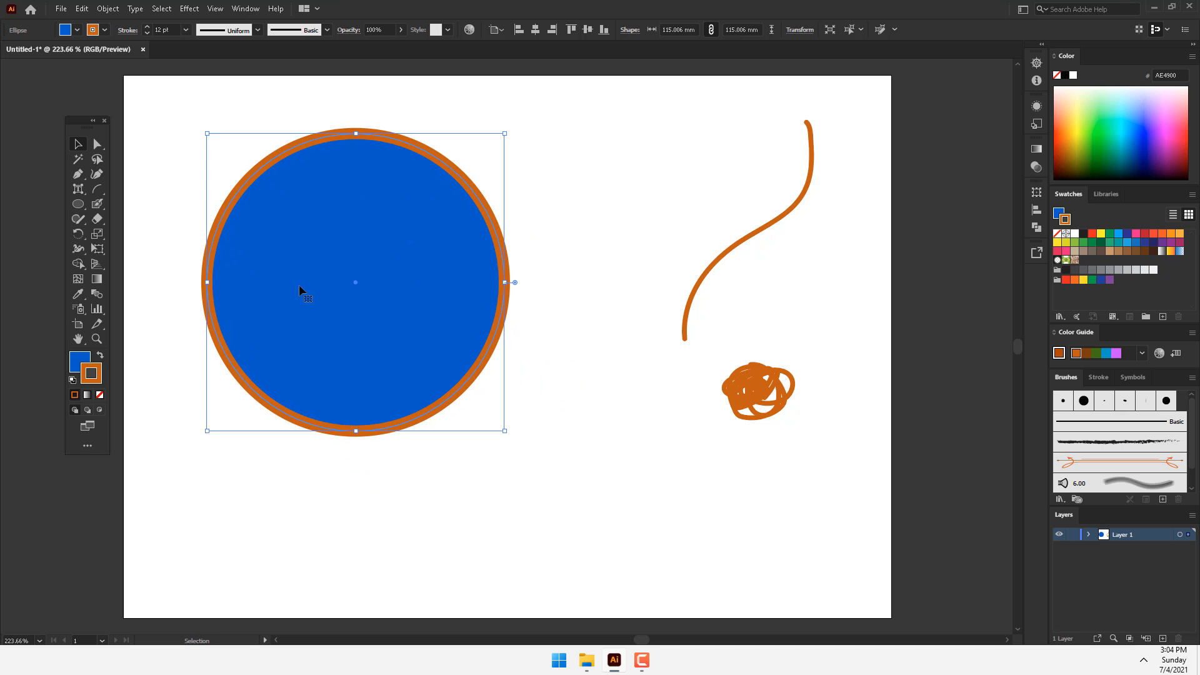
Step: Compare the fill and stroke of the circle, Paintbrush path and Blob Brush shape, and delete all three objects
{"action": "left_click", "coordinate": [81, 359]}
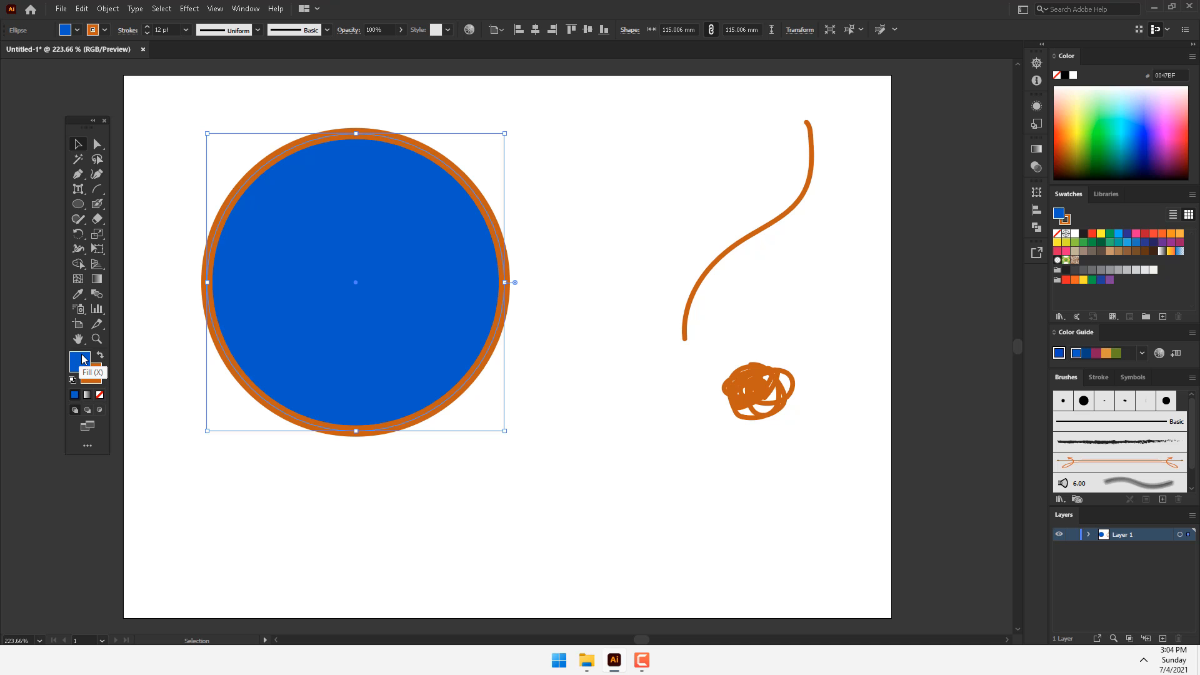
{"action": "left_click", "coordinate": [743, 238]}
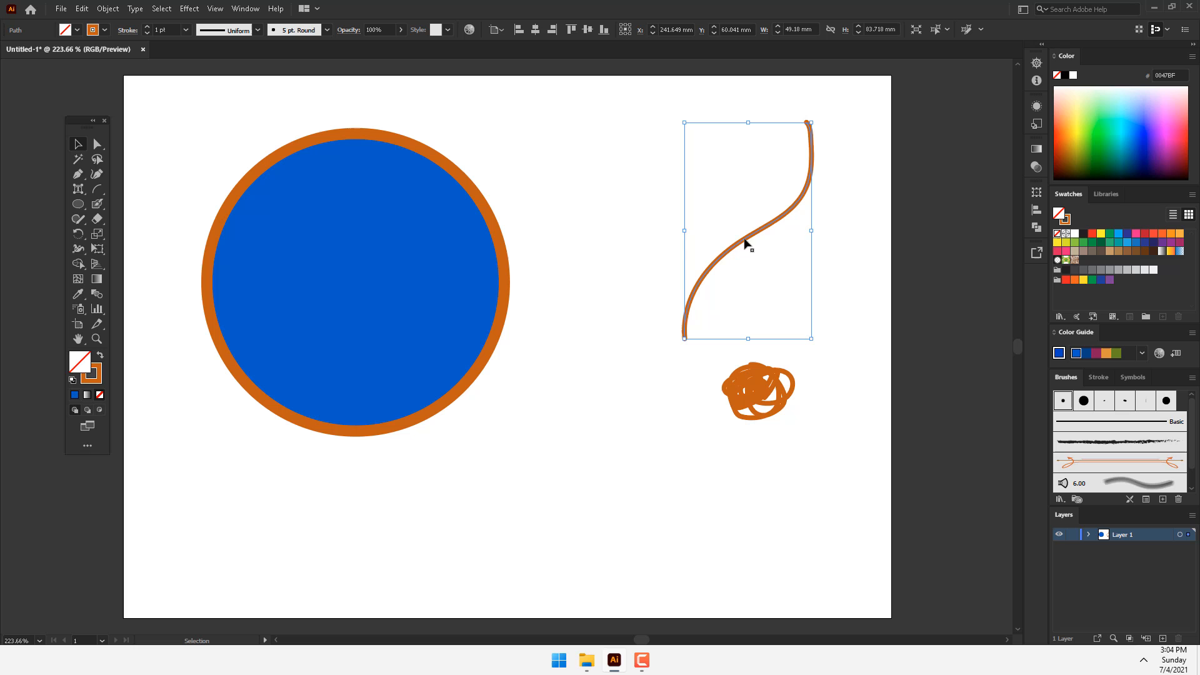
{"action": "left_click", "coordinate": [92, 383]}
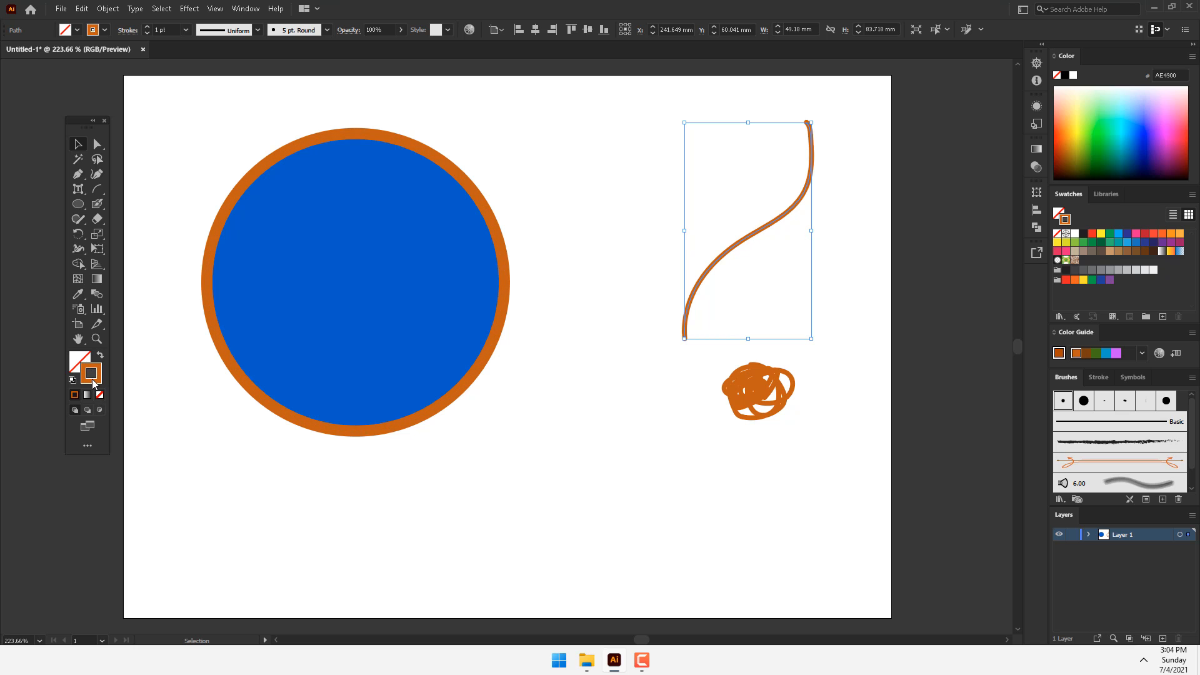
{"action": "left_click", "coordinate": [755, 404]}
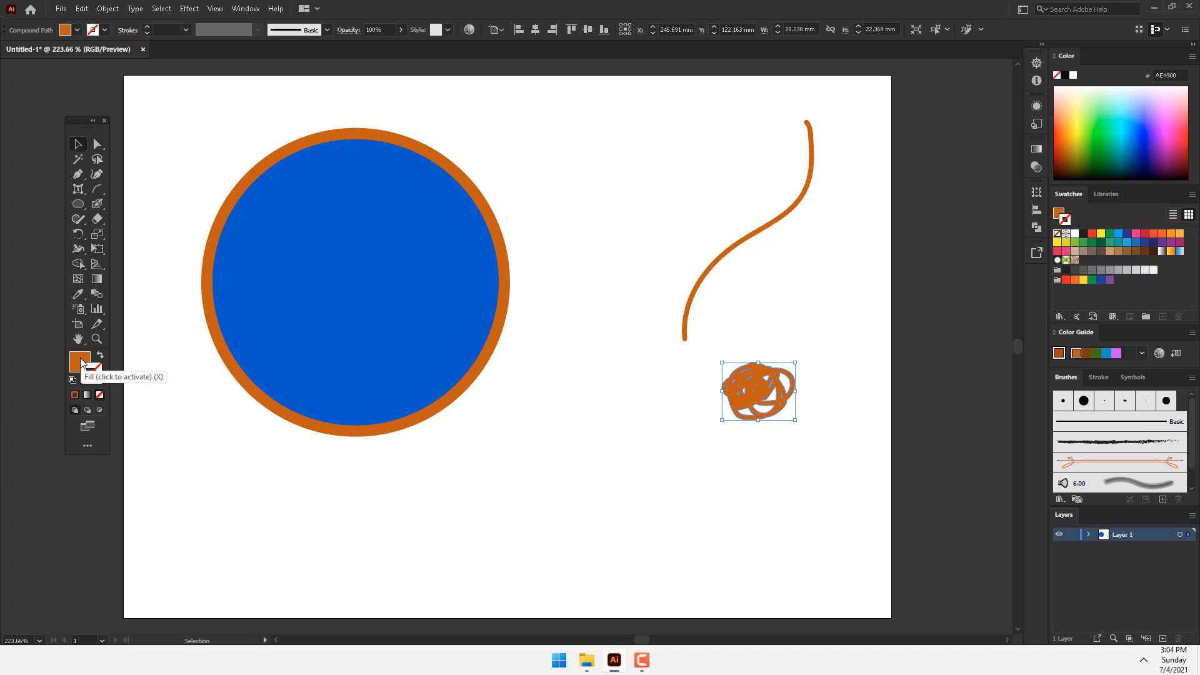
{"action": "mouse_move", "coordinate": [892, 103]}
{"action": "left_mouse_down"}
{"action": "mouse_move", "coordinate": [488, 294]}
{"action": "mouse_move", "coordinate": [196, 491]}
{"action": "left_mouse_up"}
{"action": "key", "text": "Delete"}
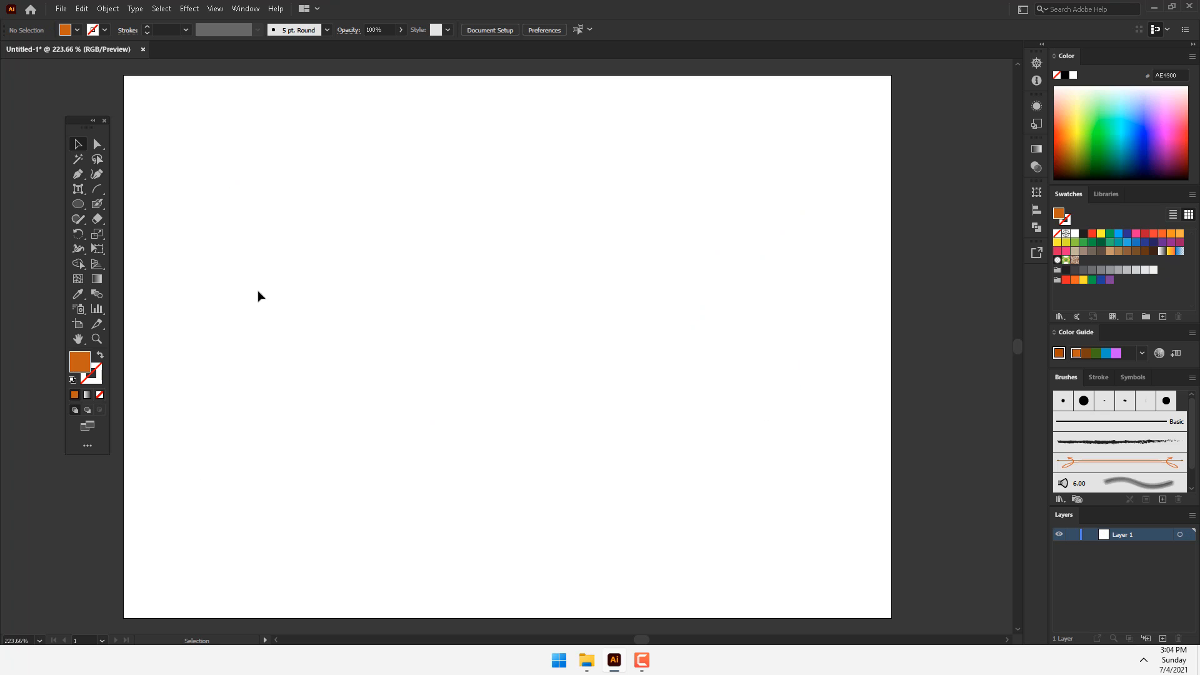
Step: Activate the Paintbrush and turn off the New Art Has Basic Appearance option
{"action": "left_click_drag", "start_coordinate": [99, 204], "coordinate": [152, 206]}
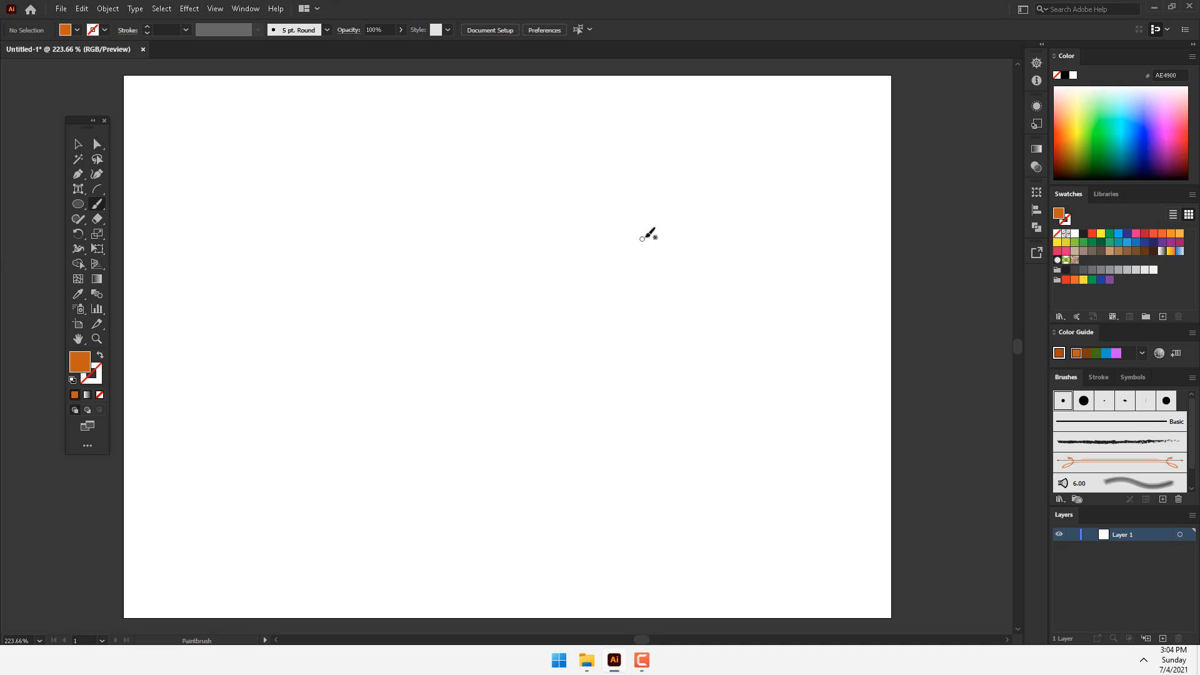
{"action": "left_click", "coordinate": [1036, 107]}
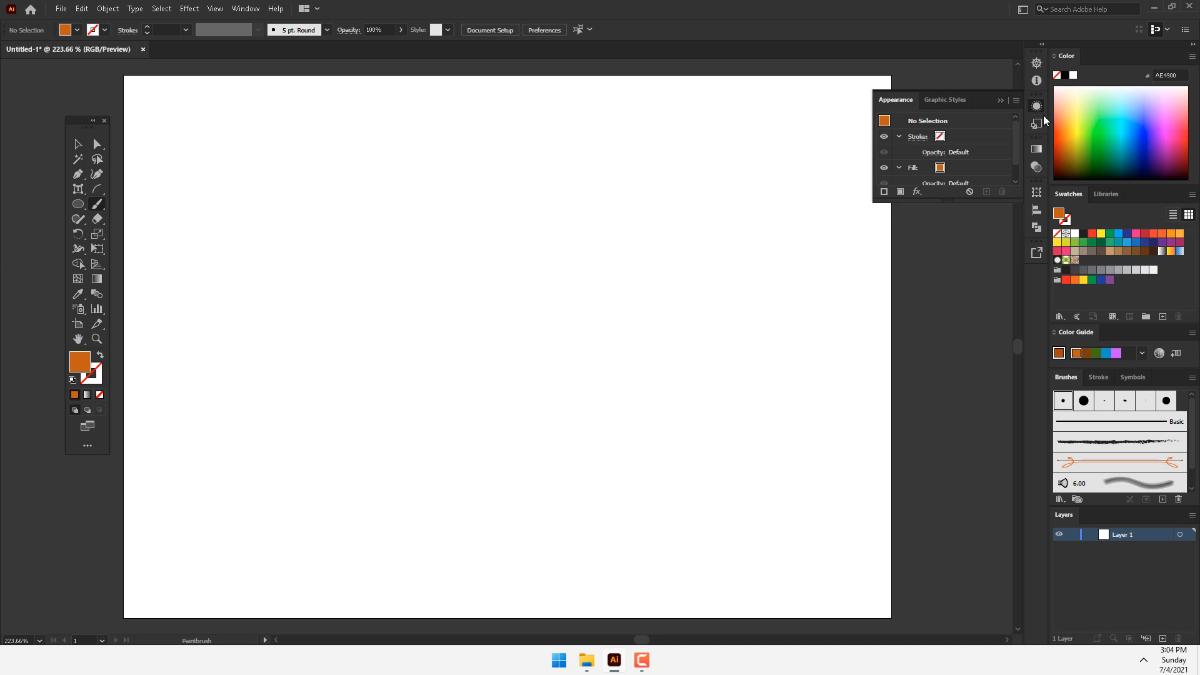
{"action": "left_click", "coordinate": [1017, 101]}
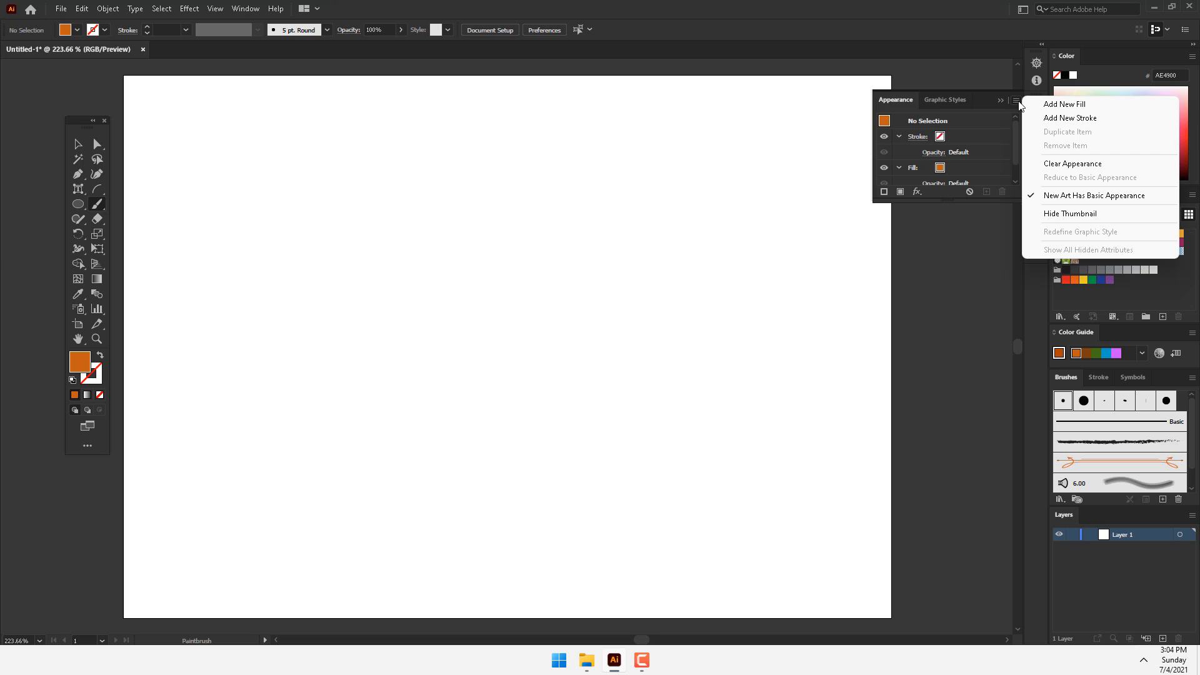
{"action": "left_click", "coordinate": [1072, 196]}
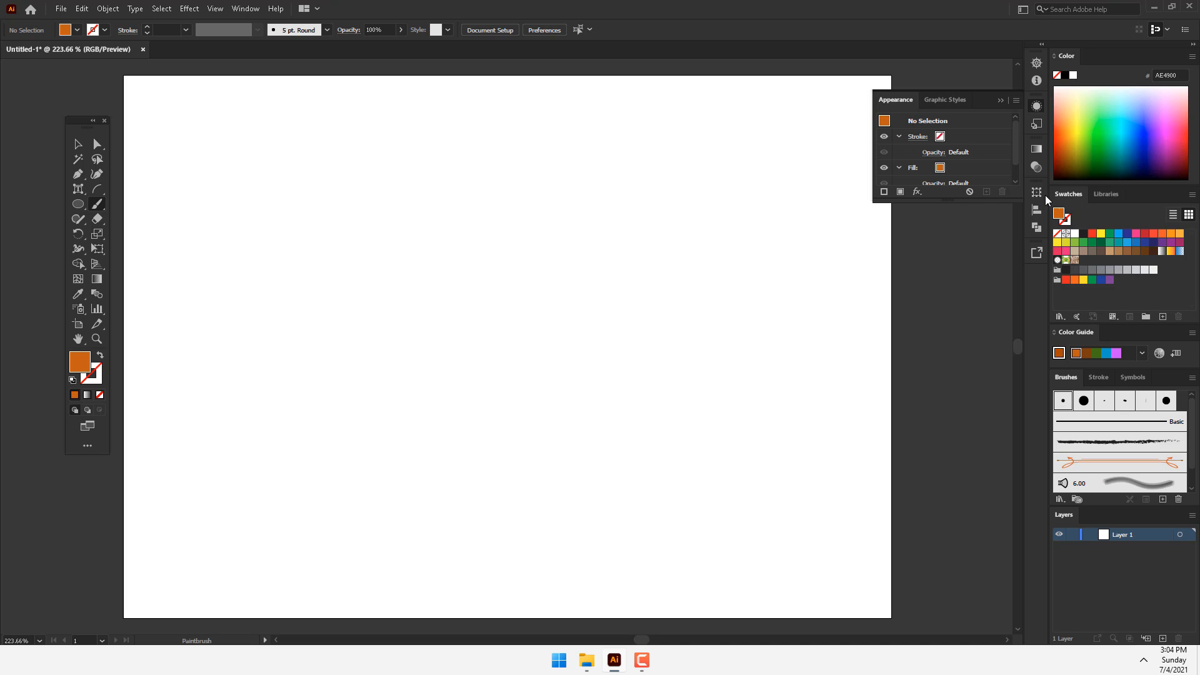
Step: Choose the Charcoal - Feather brush and paint three short curved strokes in the upper part of the artboard
{"action": "left_click", "coordinate": [309, 31]}
{"action": "left_click", "coordinate": [295, 118]}
{"action": "left_click", "coordinate": [477, 141]}
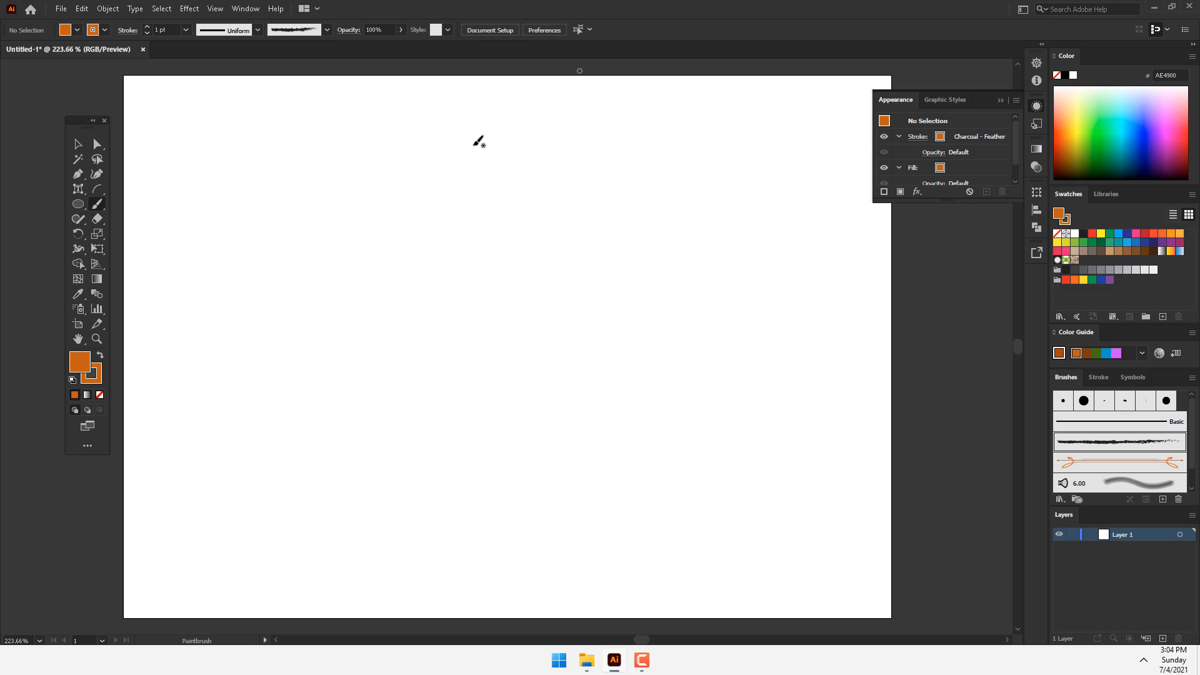
{"action": "left_click_drag", "start_coordinate": [477, 143], "coordinate": [530, 242]}
{"action": "left_click_drag", "start_coordinate": [369, 188], "coordinate": [358, 299]}
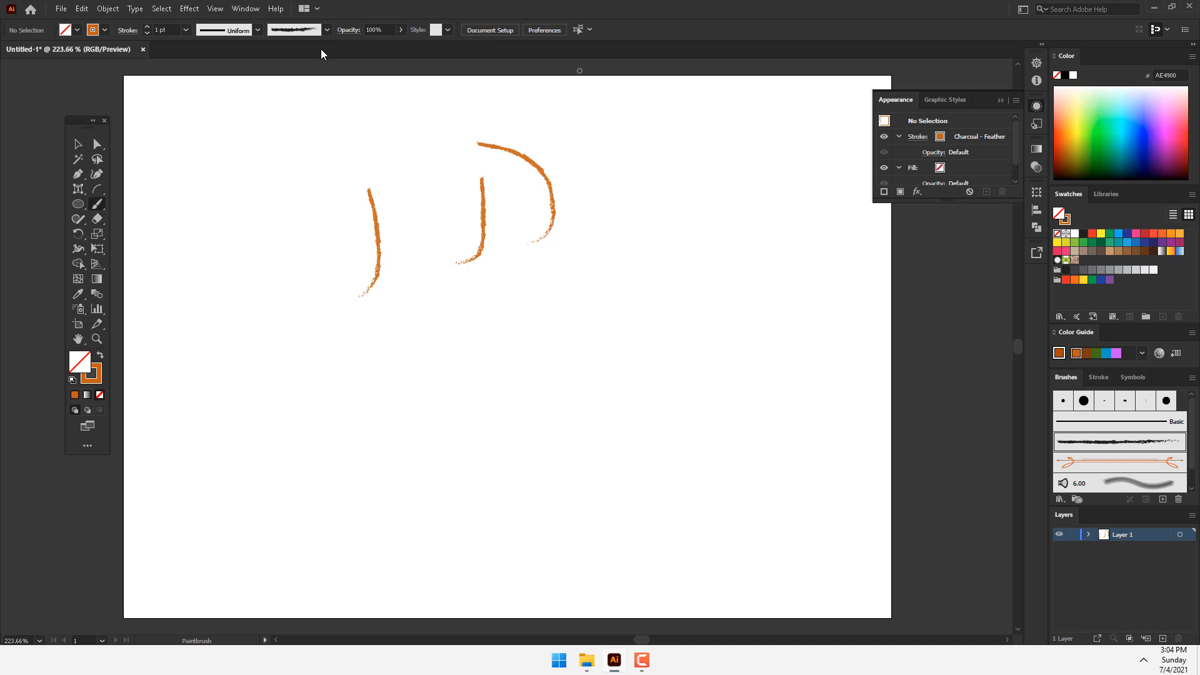
Step: Open the Bristle Brush Library and enlarge it to show more of its brushes
{"action": "left_click", "coordinate": [327, 30]}
{"action": "left_click", "coordinate": [212, 131]}
{"action": "mouse_move", "coordinate": [274, 229]}
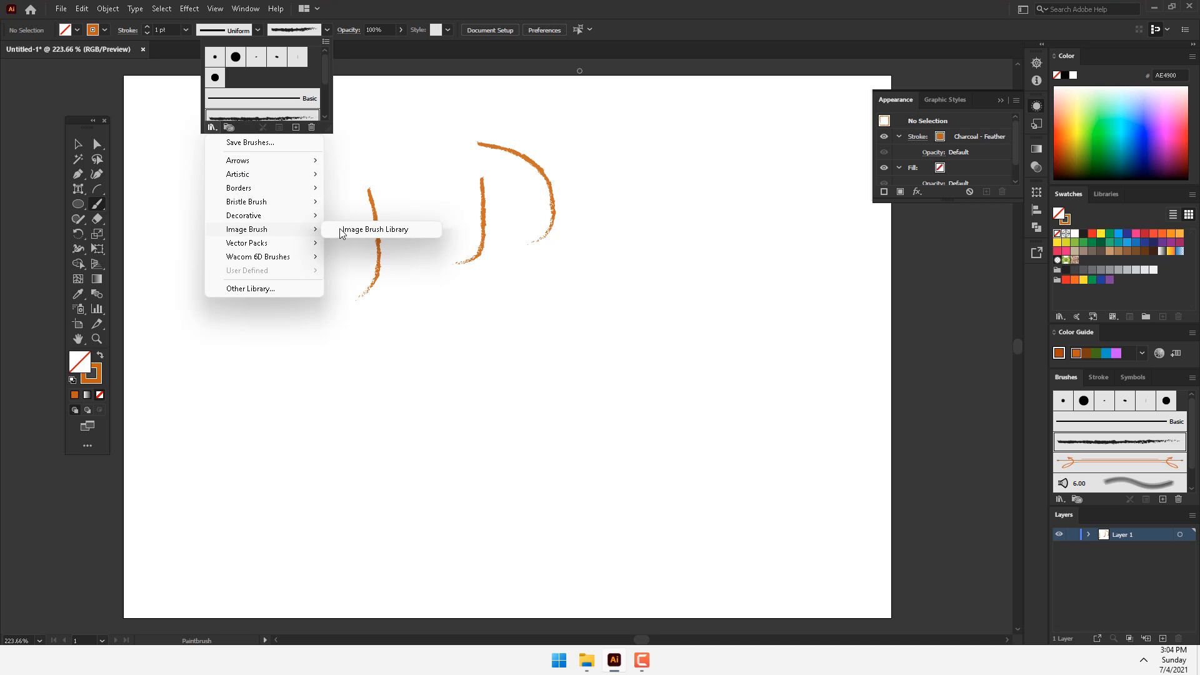
{"action": "mouse_move", "coordinate": [255, 201]}
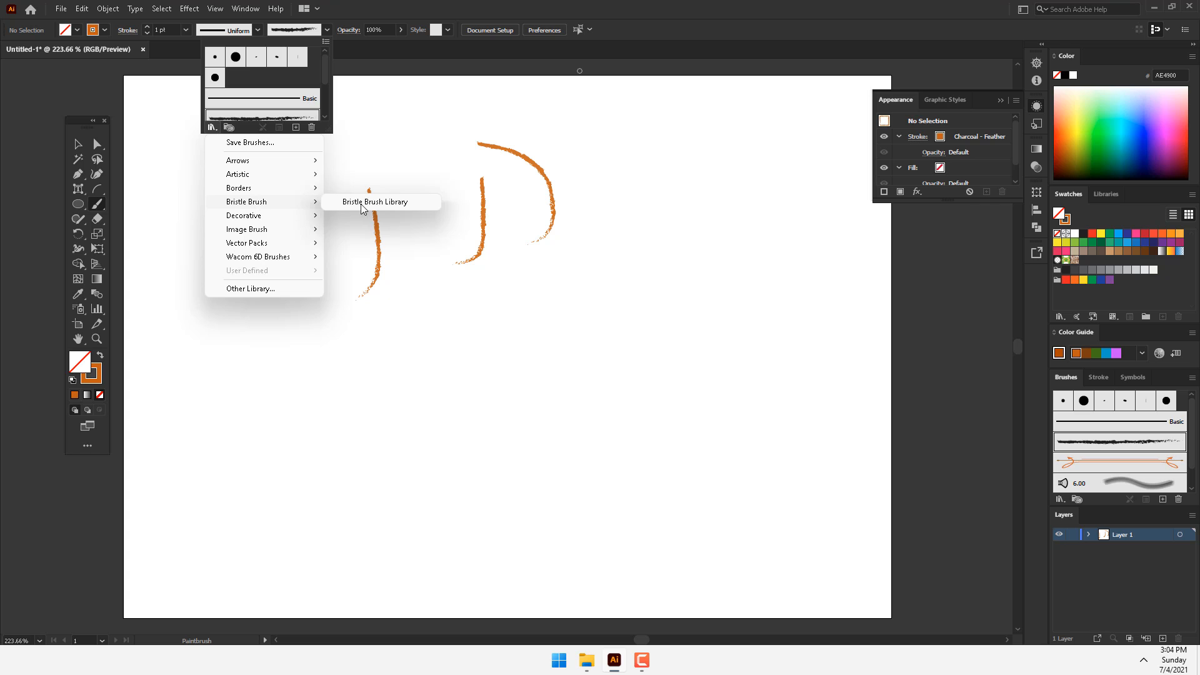
{"action": "left_click", "coordinate": [375, 205]}
{"action": "left_click_drag", "start_coordinate": [667, 386], "coordinate": [750, 544]}
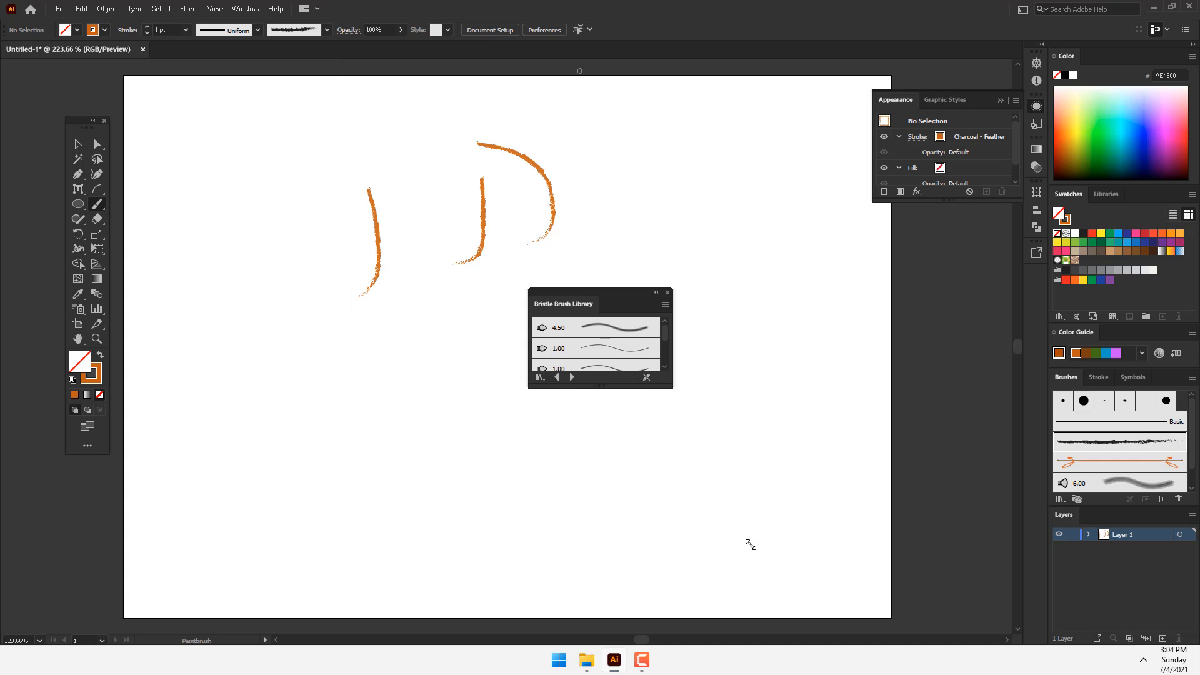
{"action": "left_click_drag", "start_coordinate": [666, 386], "coordinate": [751, 604]}
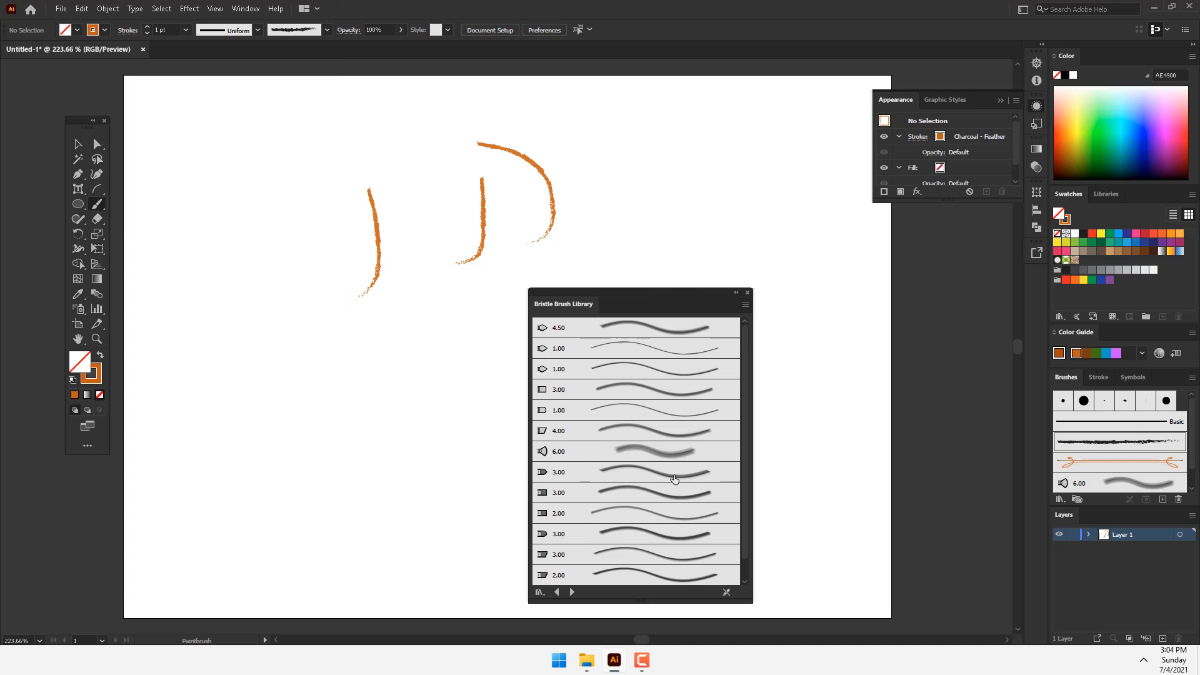
Step: Choose the 3.00 Cat's Tongue bristle brush and paint several curved strokes below the charcoal ones
{"action": "left_click", "coordinate": [674, 475]}
{"action": "left_click_drag", "start_coordinate": [397, 353], "coordinate": [341, 423]}
{"action": "left_click_drag", "start_coordinate": [347, 364], "coordinate": [302, 414]}
{"action": "mouse_move", "coordinate": [317, 302]}
{"action": "left_mouse_down"}
{"action": "mouse_move", "coordinate": [263, 396]}
{"action": "mouse_move", "coordinate": [296, 518]}
{"action": "left_mouse_up"}
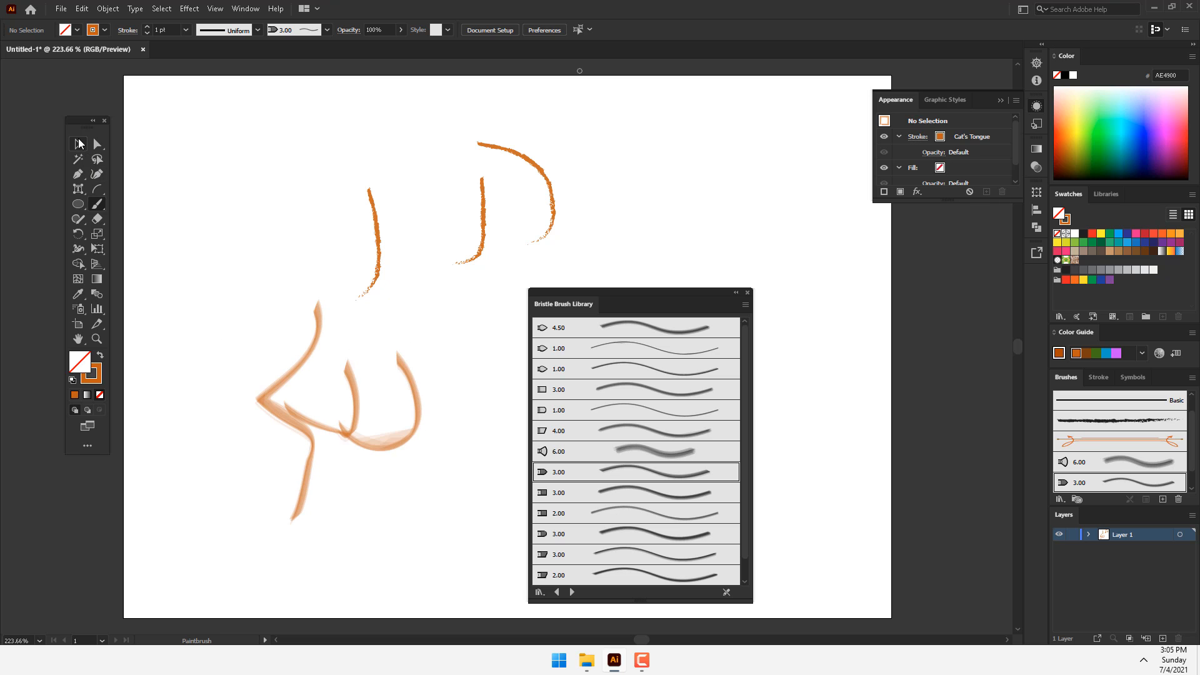
Step: Delete all the brush strokes, close the Bristle Brush Library and collapse the Appearance settings
{"action": "left_click", "coordinate": [78, 145]}
{"action": "mouse_move", "coordinate": [620, 124]}
{"action": "left_mouse_down"}
{"action": "mouse_move", "coordinate": [131, 525]}
{"action": "mouse_move", "coordinate": [118, 569]}
{"action": "left_mouse_up"}
{"action": "key", "text": "Delete"}
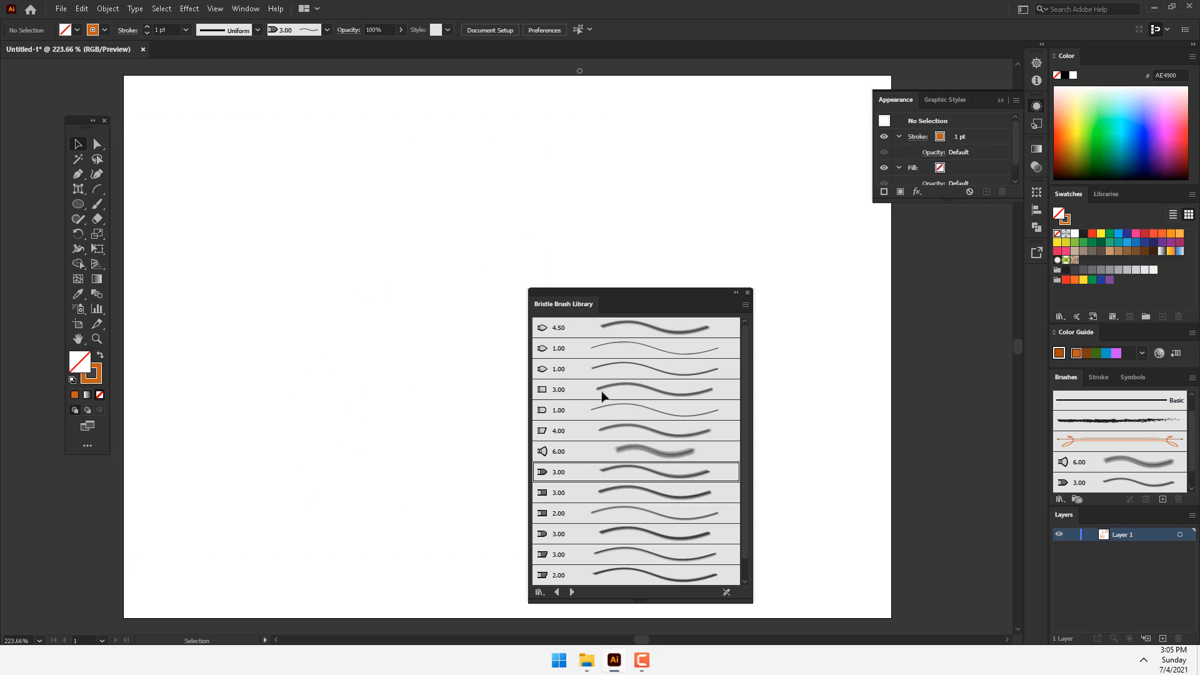
{"action": "left_click", "coordinate": [748, 292]}
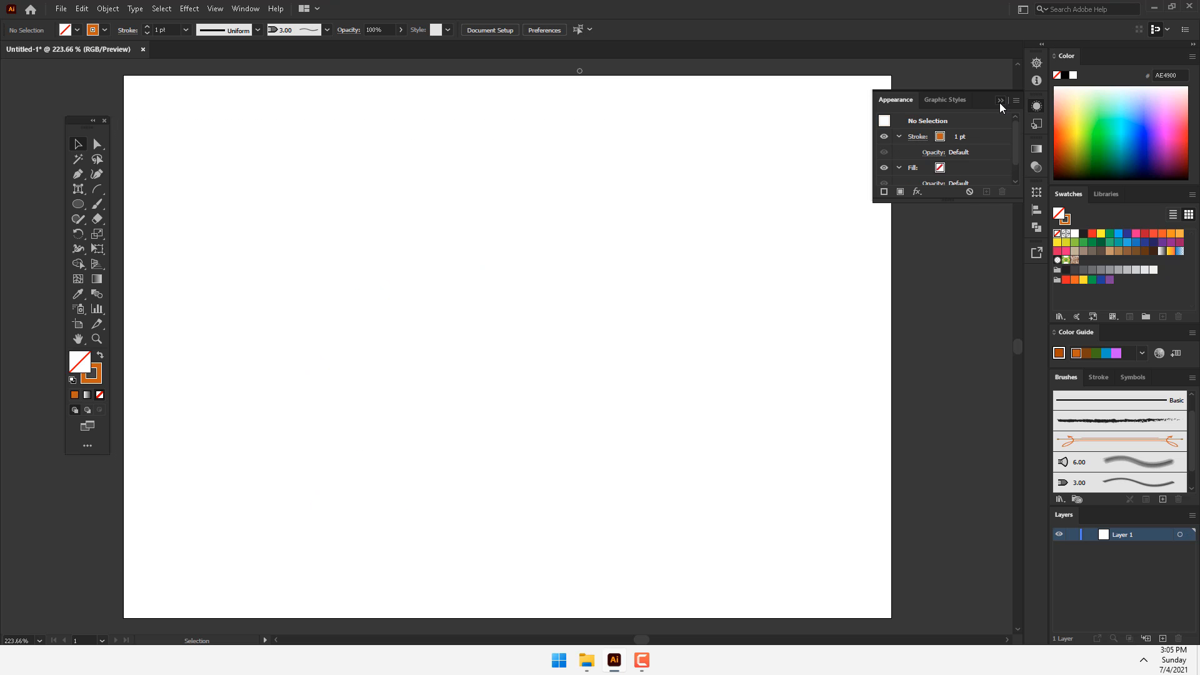
{"action": "left_click", "coordinate": [999, 101]}
Step: Draw an ellipse about 120 mm wide and 122 mm tall on the empty artboard
{"action": "mouse_move", "coordinate": [99, 217]}
{"action": "left_mouse_down"}
{"action": "mouse_move", "coordinate": [196, 216]}
{"action": "mouse_move", "coordinate": [175, 220]}
{"action": "left_mouse_up"}
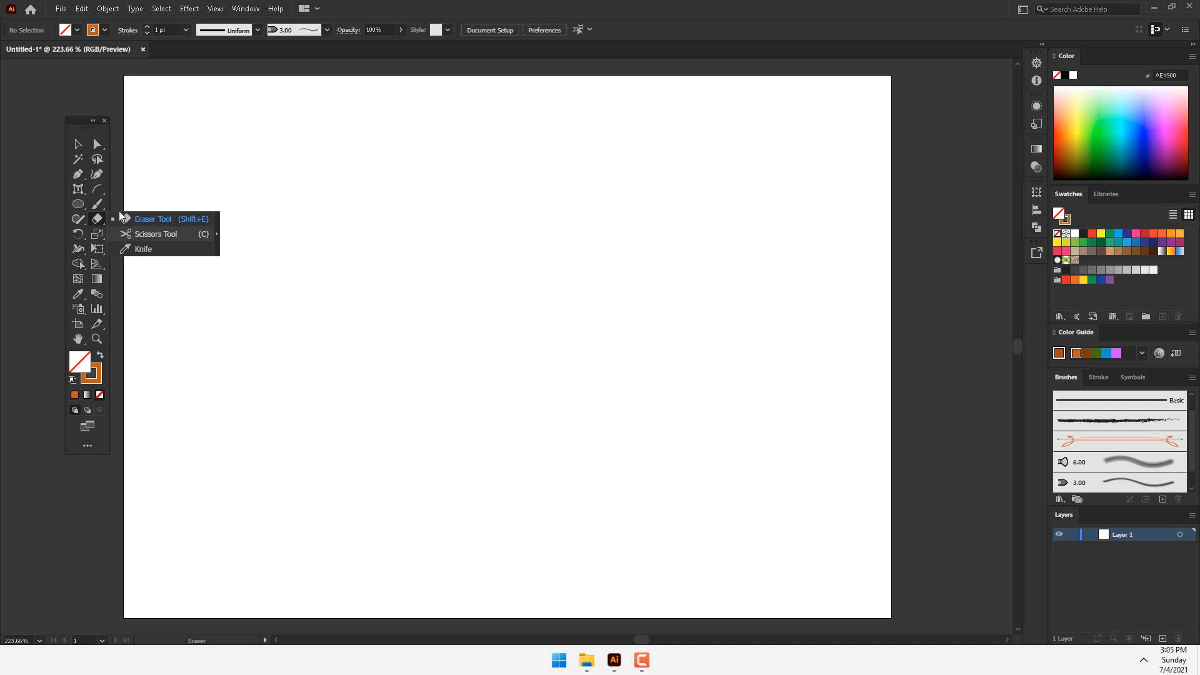
{"action": "left_click", "coordinate": [77, 202]}
{"action": "left_click_drag", "start_coordinate": [262, 161], "coordinate": [572, 477]}
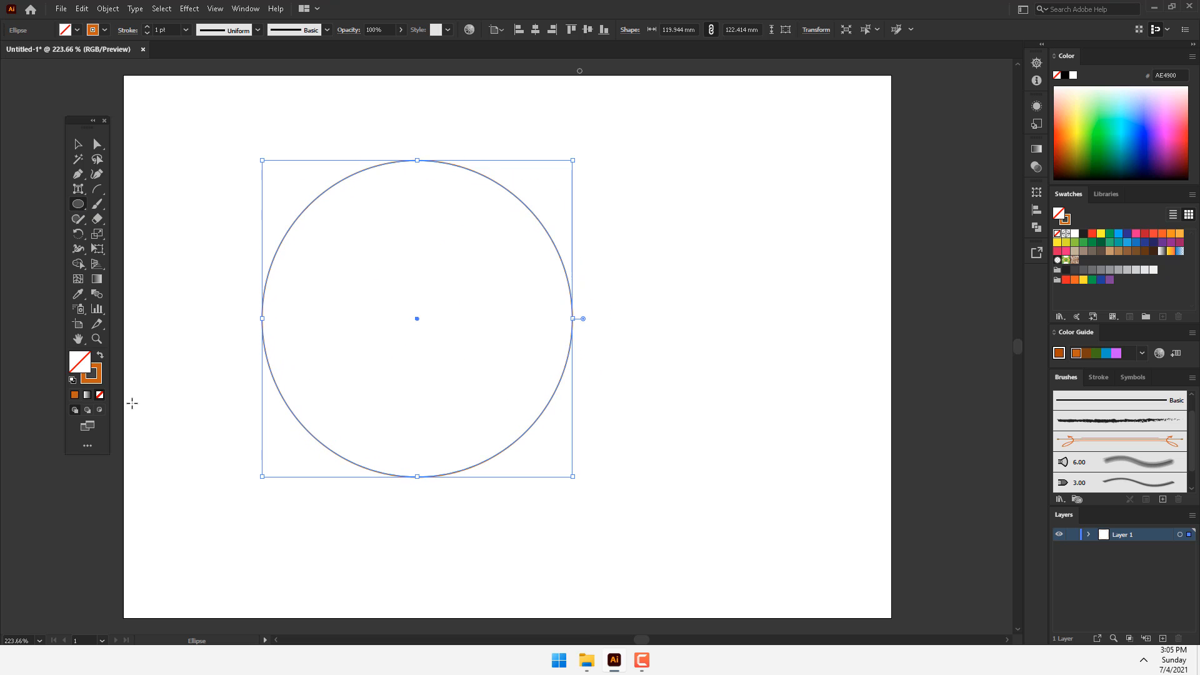
Step: Fill the ellipse with green and erase a diagonal band across it with the Eraser
{"action": "left_click", "coordinate": [98, 220]}
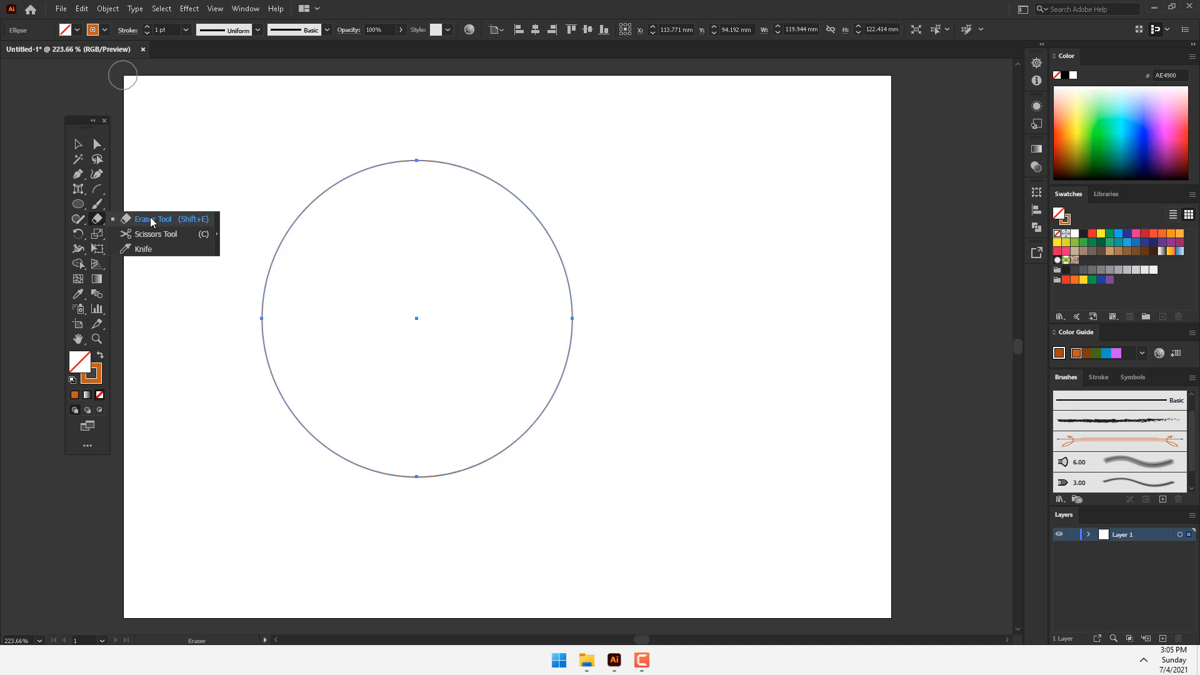
{"action": "left_click", "coordinate": [151, 222]}
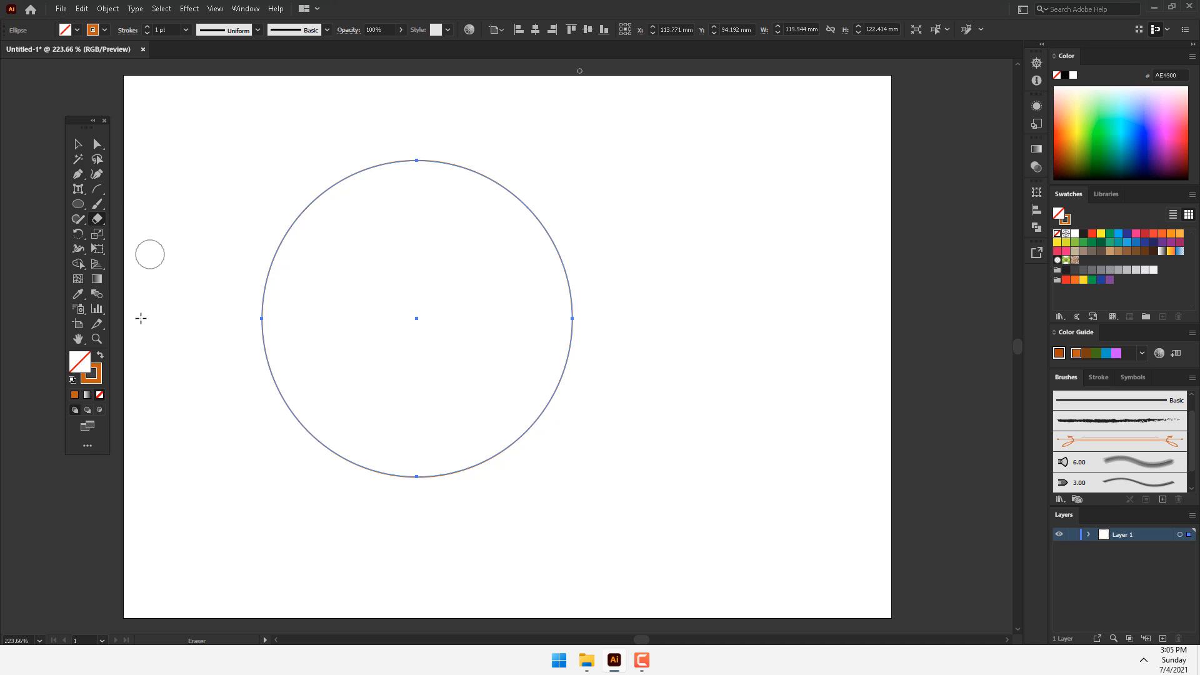
{"action": "left_click", "coordinate": [1114, 130]}
{"action": "left_click_drag", "start_coordinate": [560, 242], "coordinate": [244, 335]}
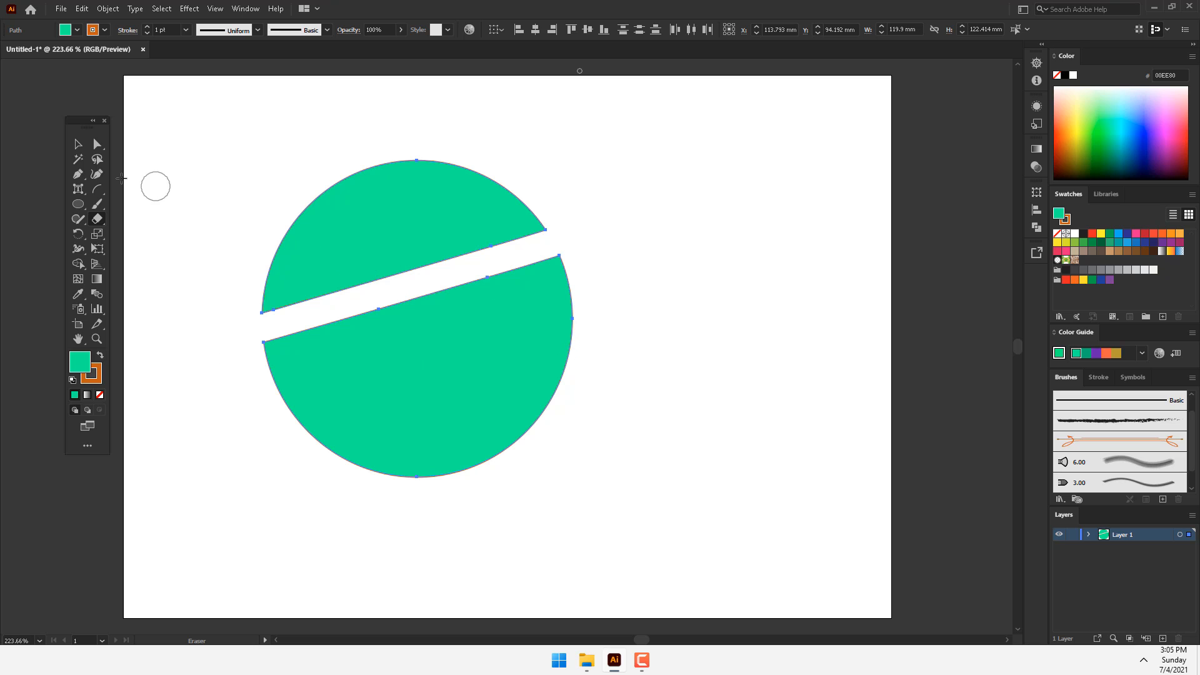
Step: Split the lower piece with the Scissors by cutting its slanted upper edge and its curved lower edge
{"action": "left_click", "coordinate": [97, 219]}
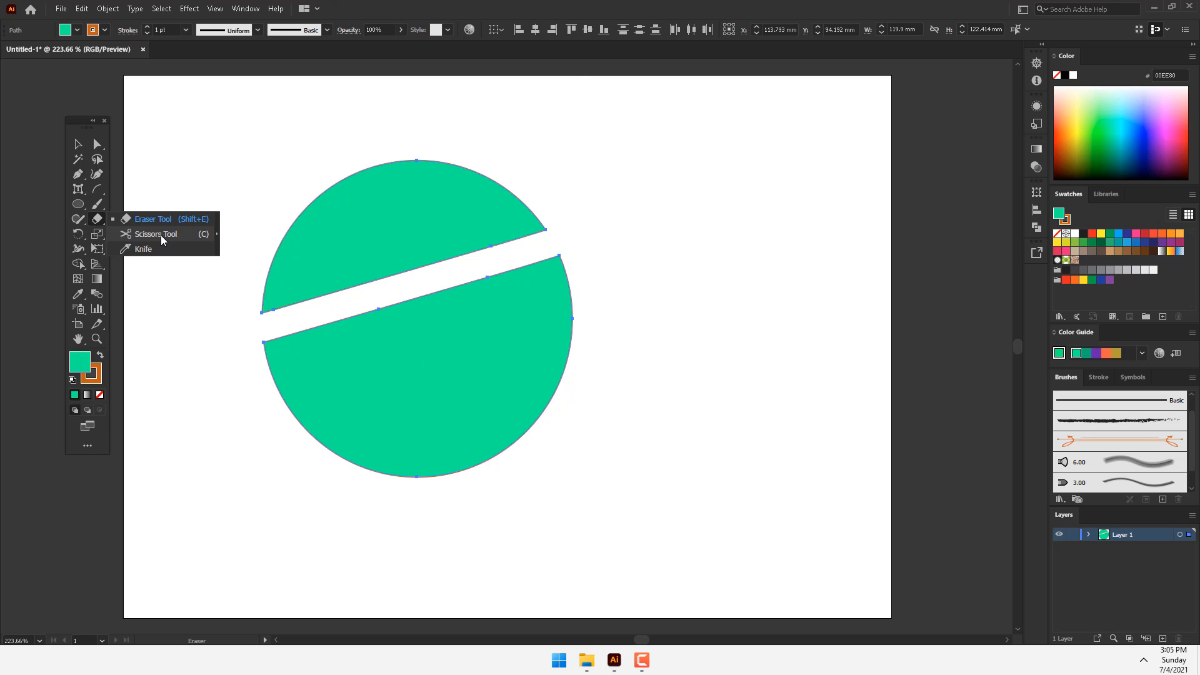
{"action": "left_click", "coordinate": [160, 235]}
{"action": "left_click", "coordinate": [517, 270]}
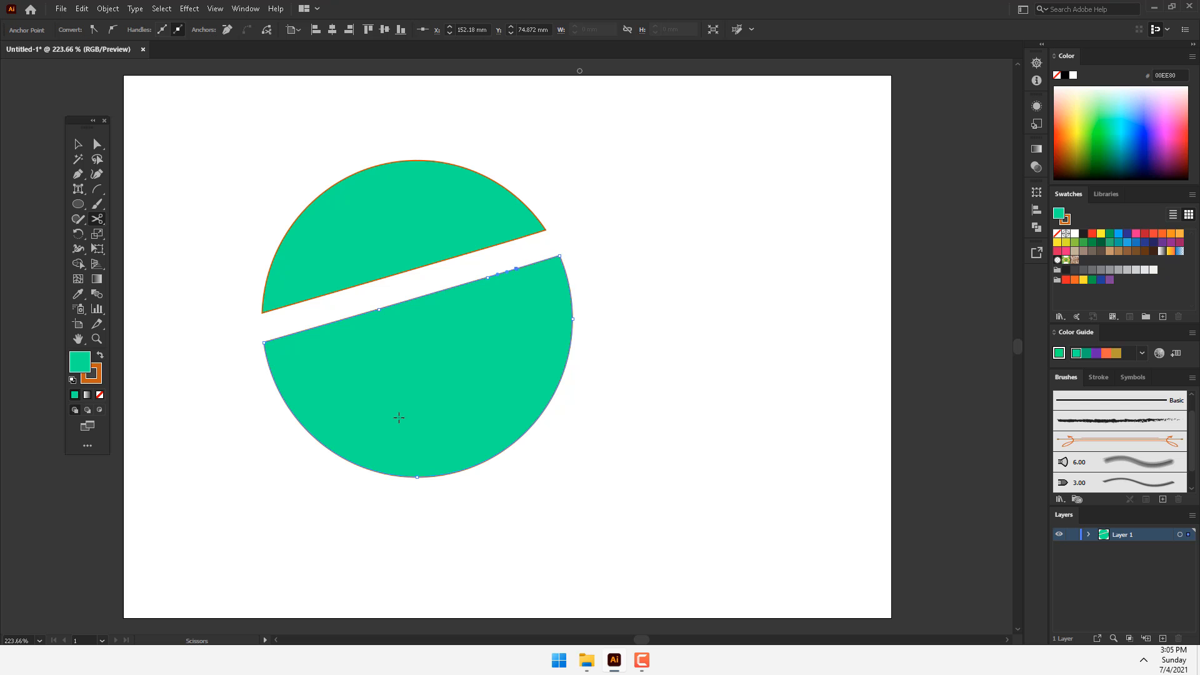
{"action": "left_click", "coordinate": [375, 470]}
Step: Move the cut piece down and to the right, and shift the upper half circle up to separate the parts
{"action": "key", "text": "v"}
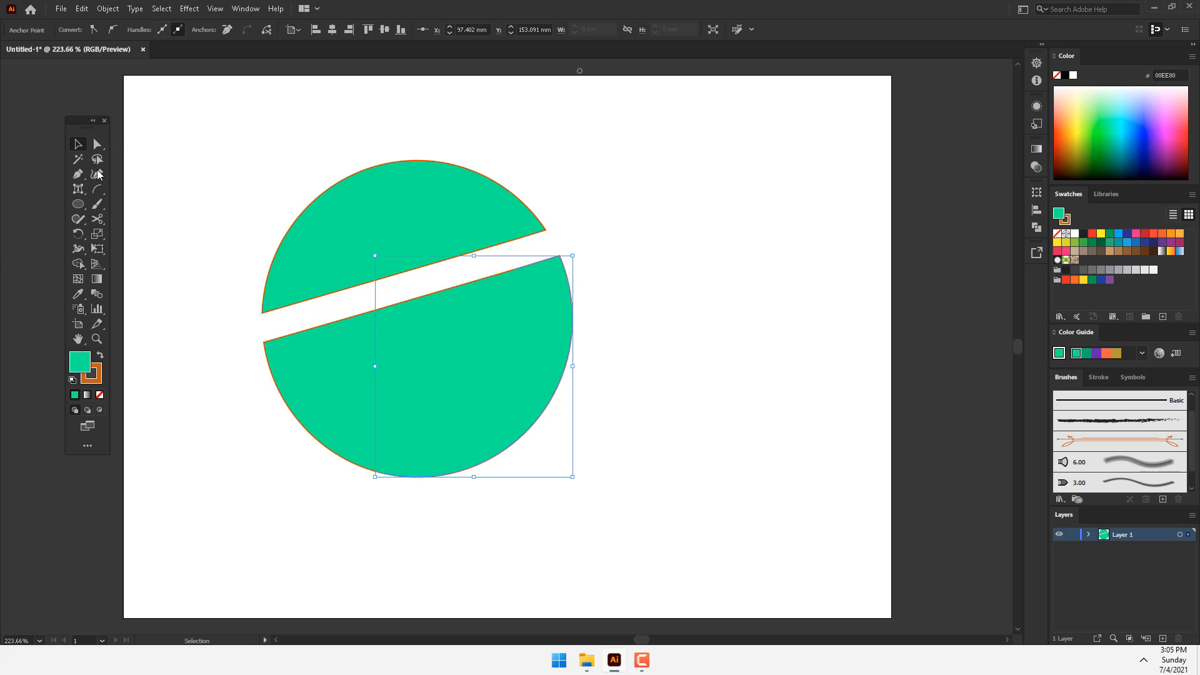
{"action": "left_click_drag", "start_coordinate": [530, 319], "coordinate": [638, 375]}
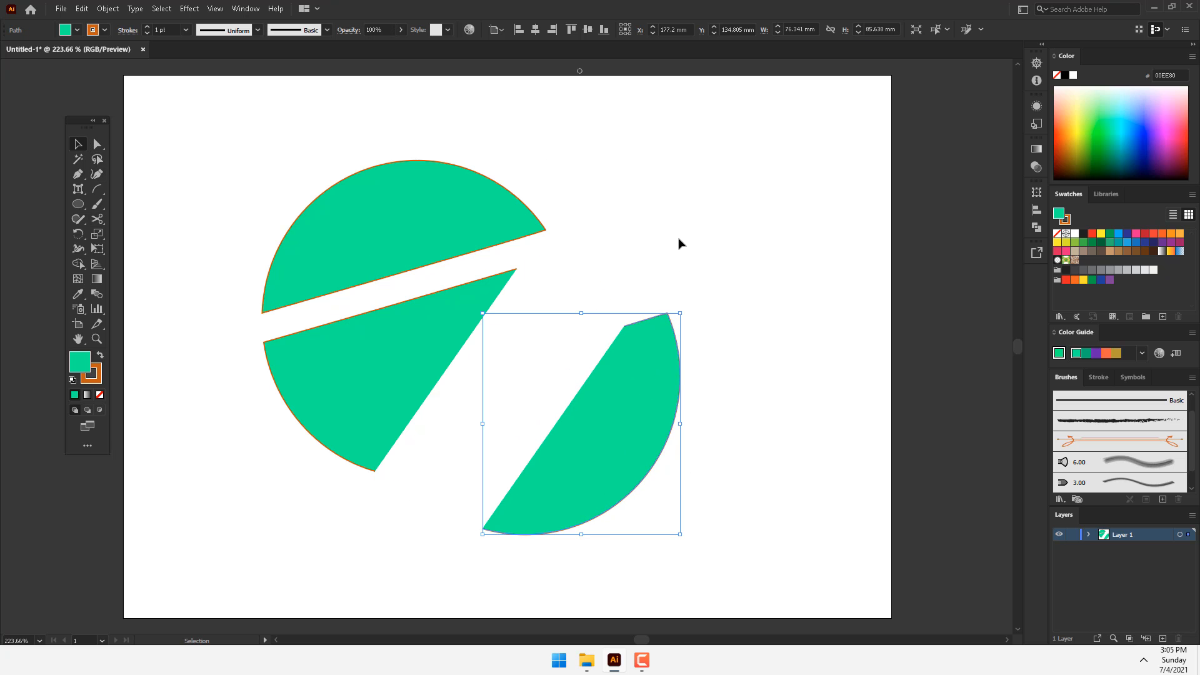
{"action": "left_click_drag", "start_coordinate": [466, 247], "coordinate": [454, 186]}
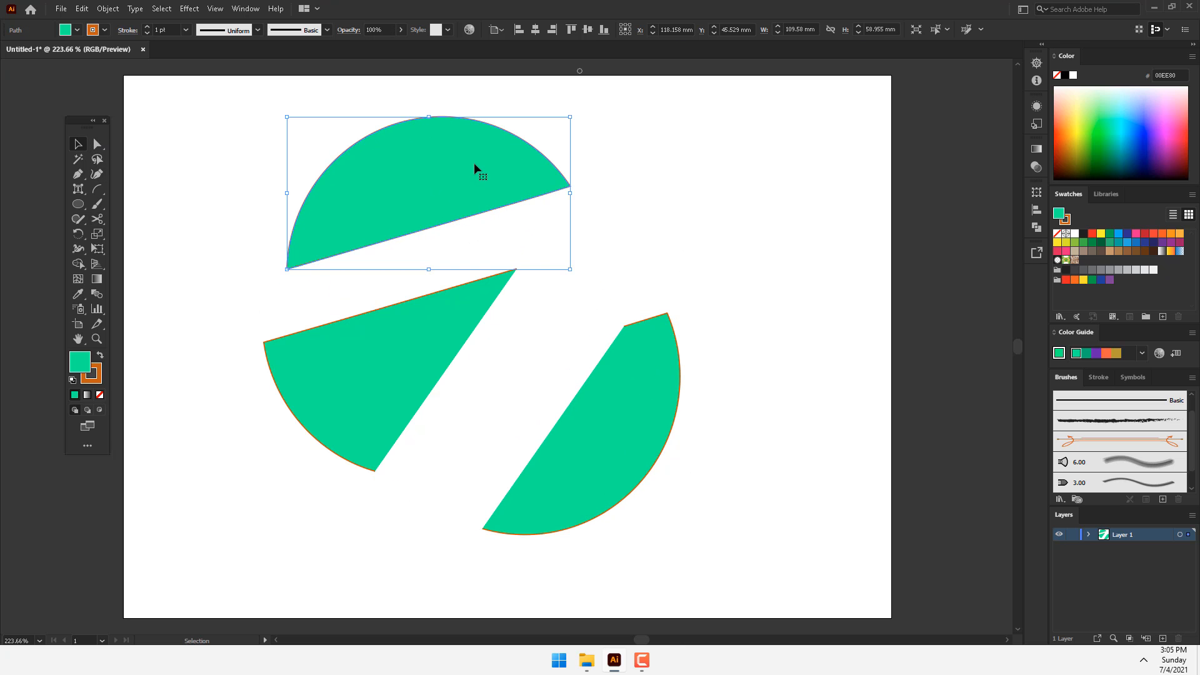
Step: Move the separated lower-right piece farther up and to the right, away from the left wedge
{"action": "left_click", "coordinate": [604, 370]}
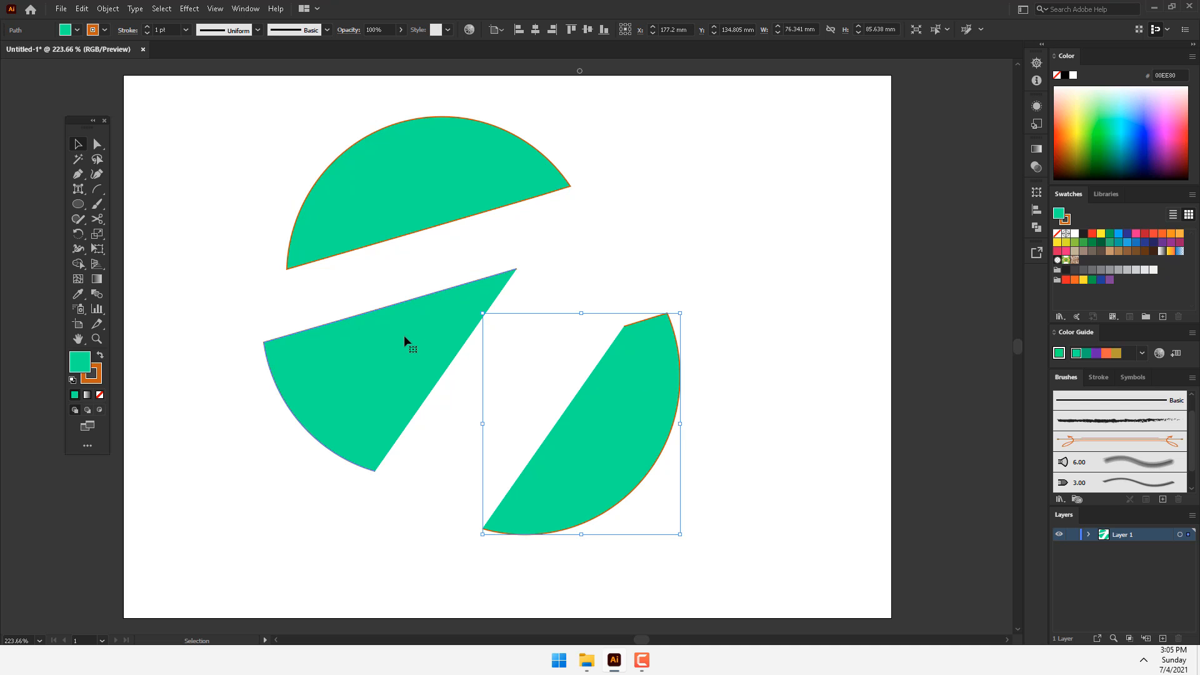
{"action": "left_click", "coordinate": [405, 337]}
{"action": "left_click", "coordinate": [641, 354]}
{"action": "left_click_drag", "start_coordinate": [605, 398], "coordinate": [660, 353]}
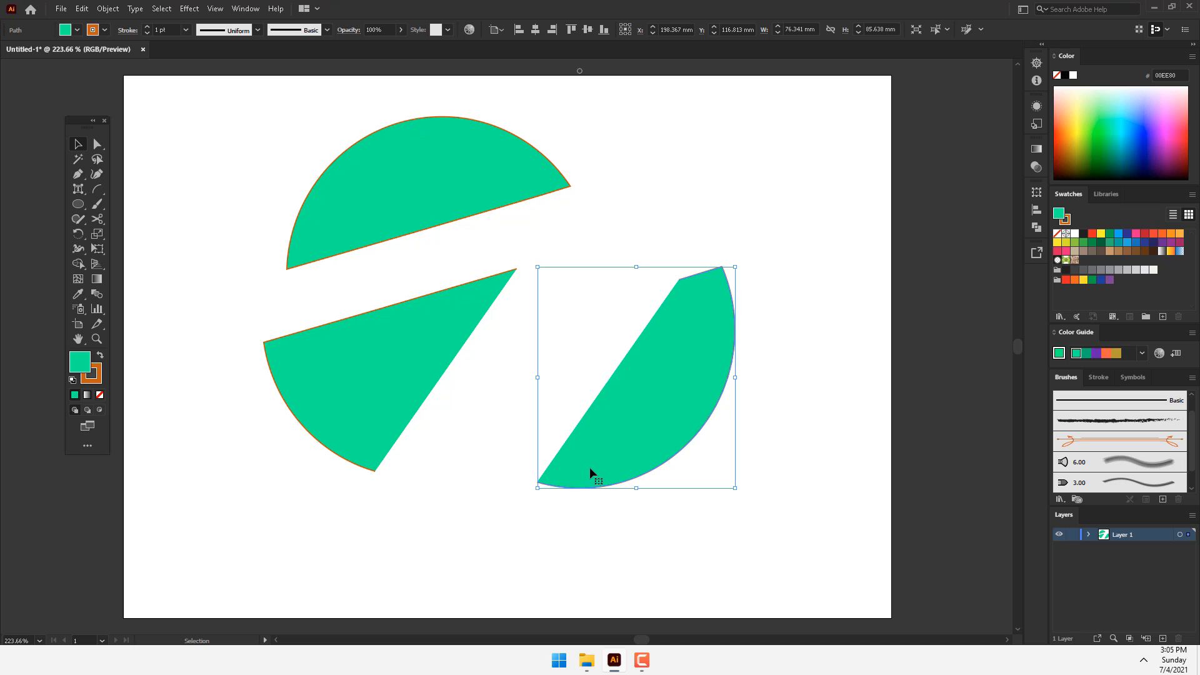
Step: Cut the upper half circle into several pieces with three crossing freehand Knife strokes
{"action": "left_click", "coordinate": [102, 215]}
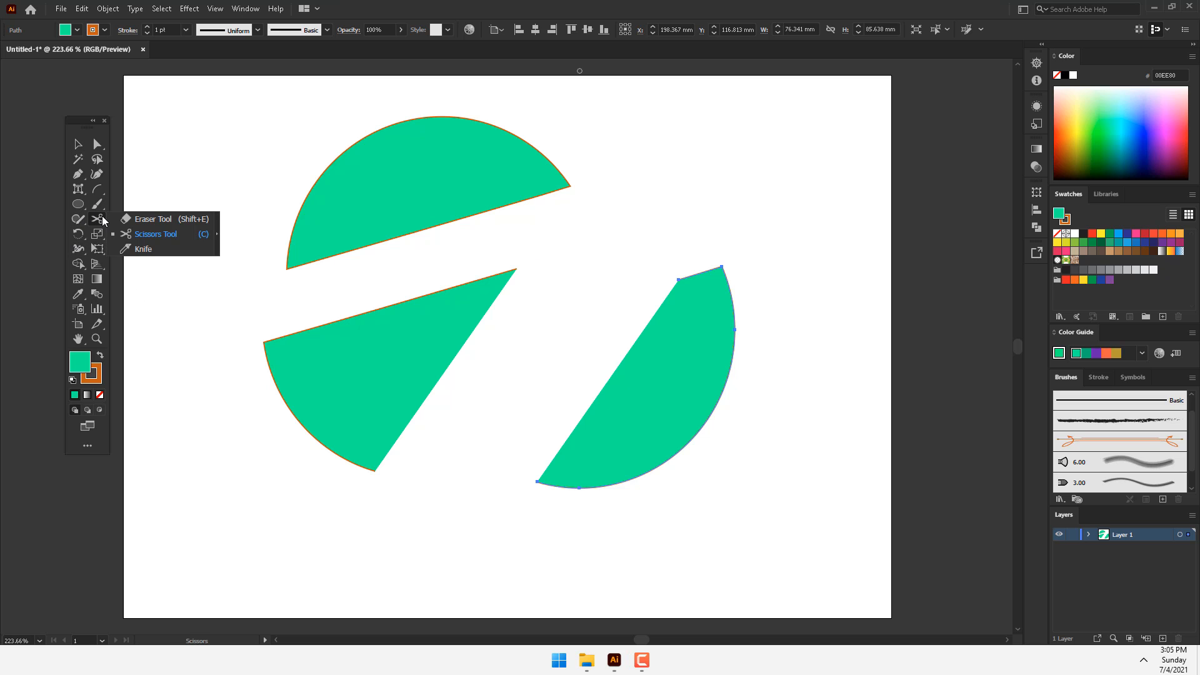
{"action": "left_click", "coordinate": [153, 248]}
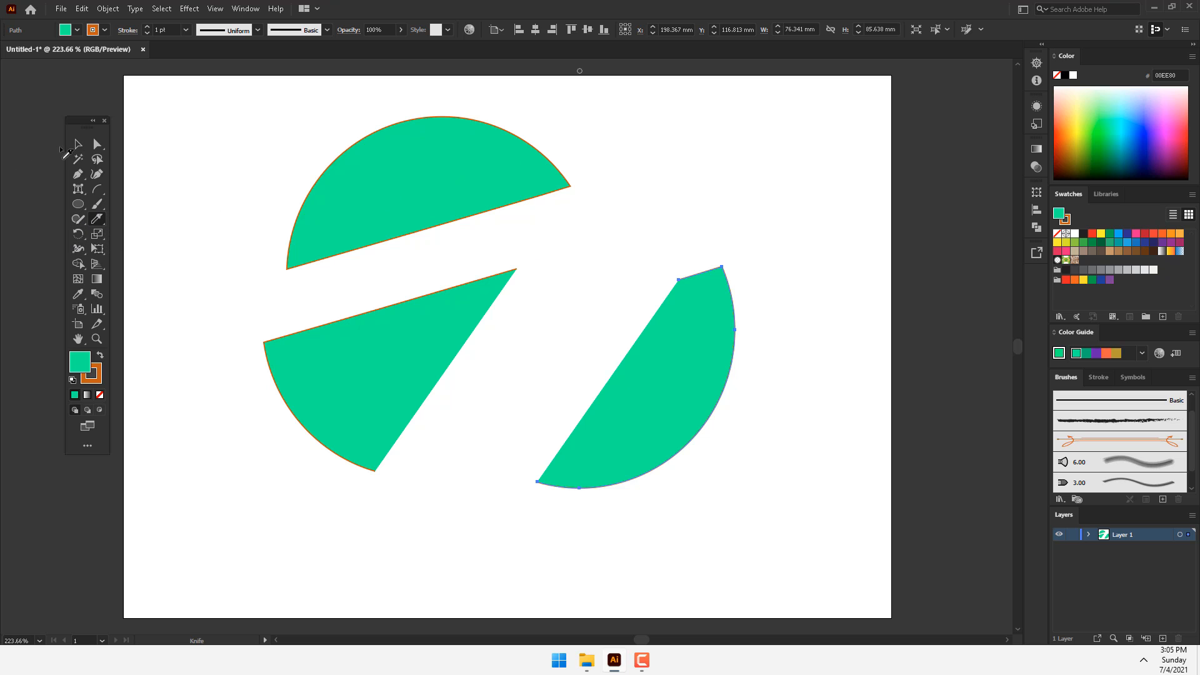
{"action": "left_click", "coordinate": [481, 175], "text": "ctrl"}
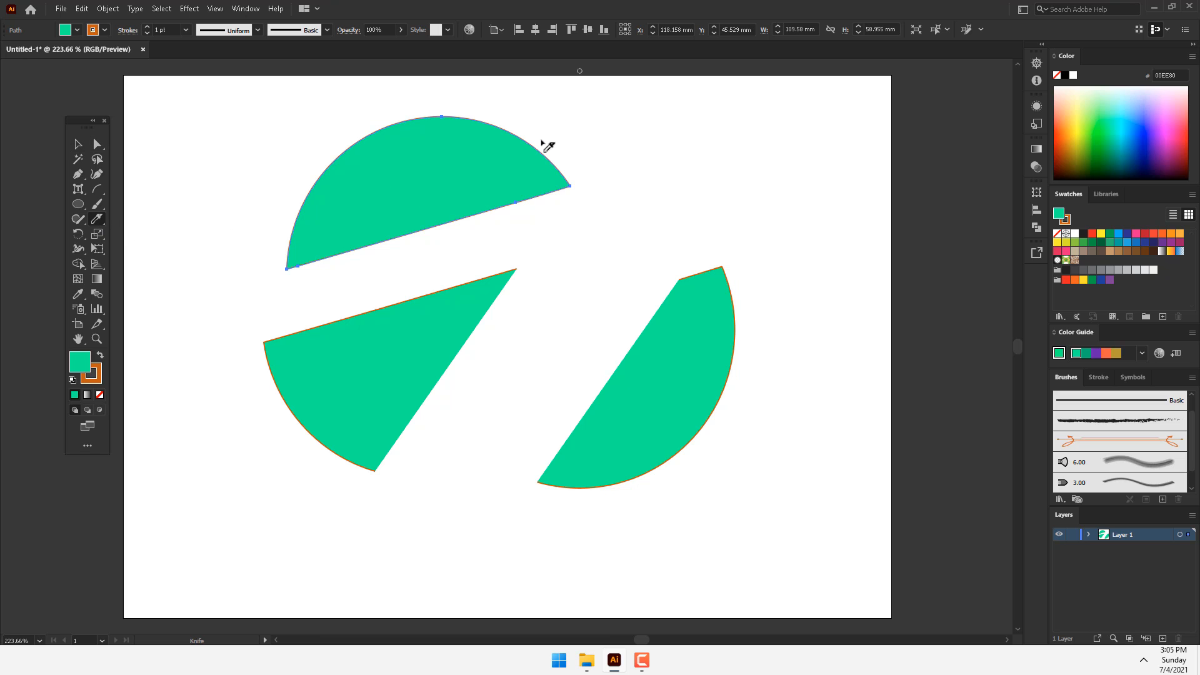
{"action": "left_click_drag", "start_coordinate": [561, 152], "coordinate": [278, 257]}
{"action": "left_click_drag", "start_coordinate": [334, 141], "coordinate": [458, 242]}
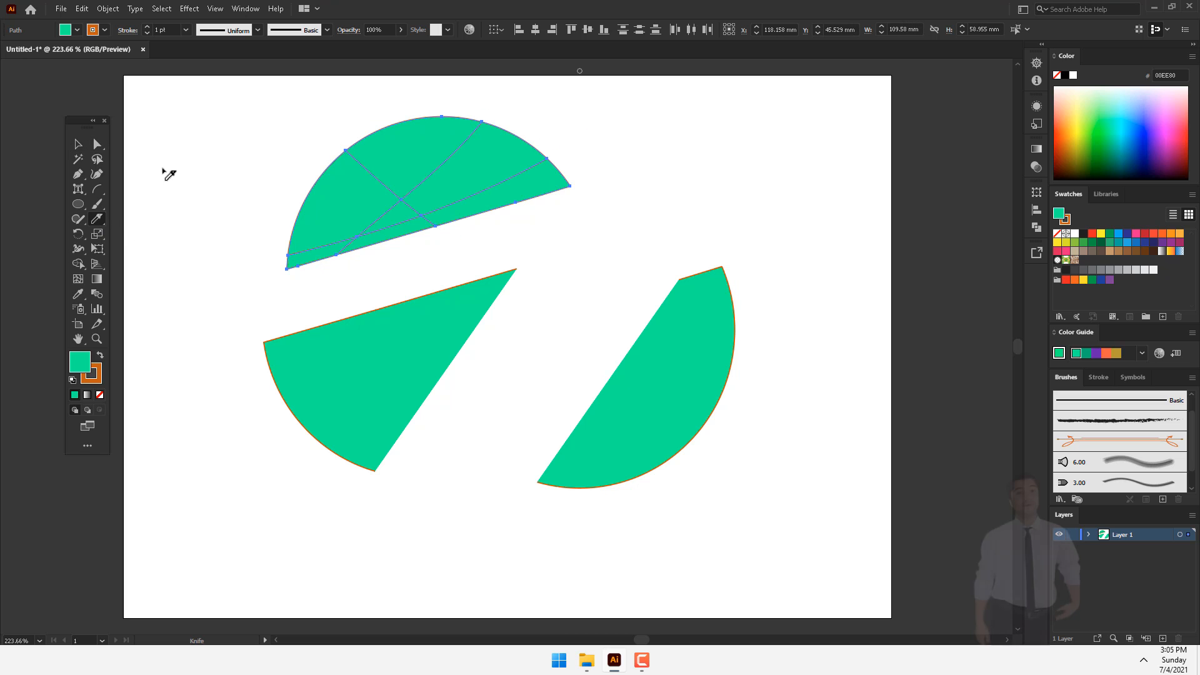
Step: Pull three of the knife-cut pieces apart, moving two off to the right and one upward
{"action": "key", "text": "v"}
{"action": "key", "text": "ctrl+shift+a"}
{"action": "left_click_drag", "start_coordinate": [486, 174], "coordinate": [752, 132]}
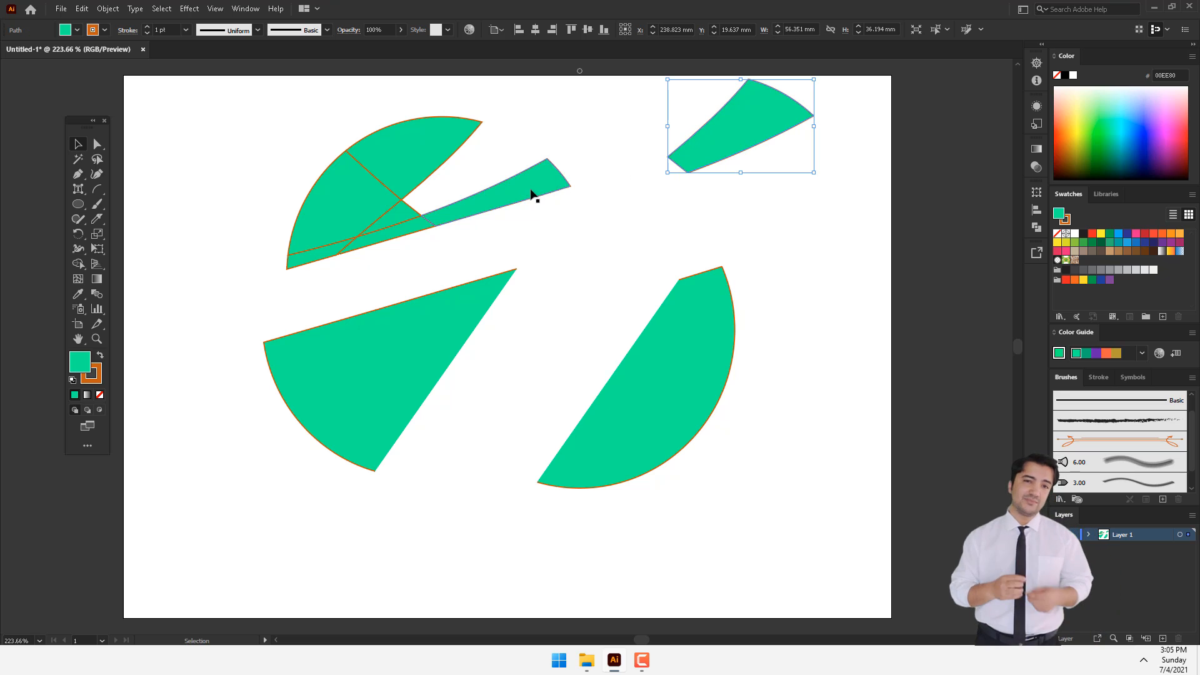
{"action": "left_click_drag", "start_coordinate": [536, 193], "coordinate": [639, 228]}
{"action": "left_click_drag", "start_coordinate": [375, 177], "coordinate": [369, 139]}
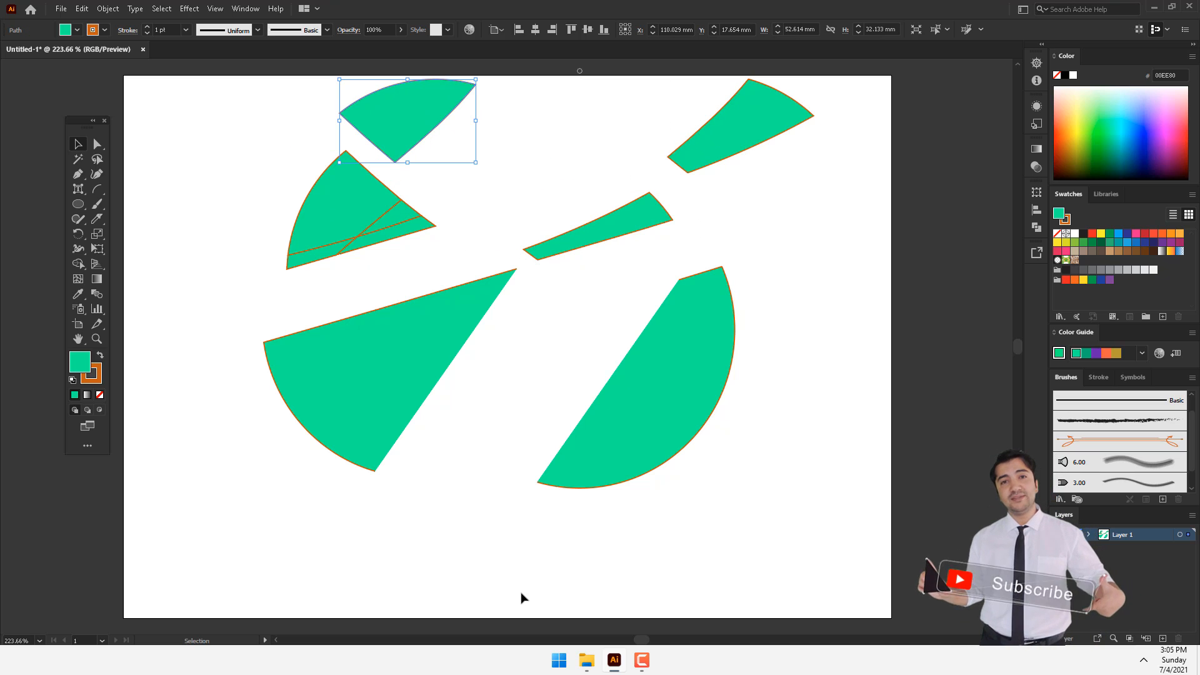
Step: Delete all the cut pieces to clear the artboard
{"action": "left_click", "coordinate": [98, 218]}
{"action": "left_click", "coordinate": [78, 204]}
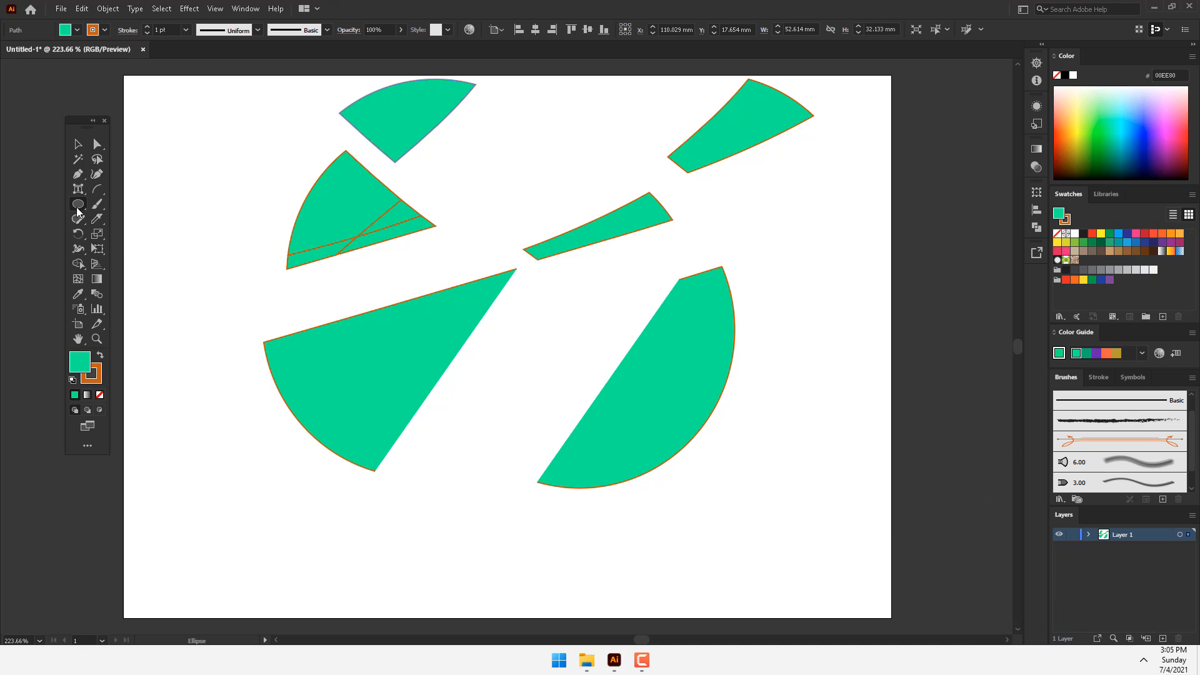
{"action": "left_click", "coordinate": [139, 205]}
{"action": "left_click", "coordinate": [78, 144]}
{"action": "key", "text": "ctrl+a"}
{"action": "key", "text": "Delete"}
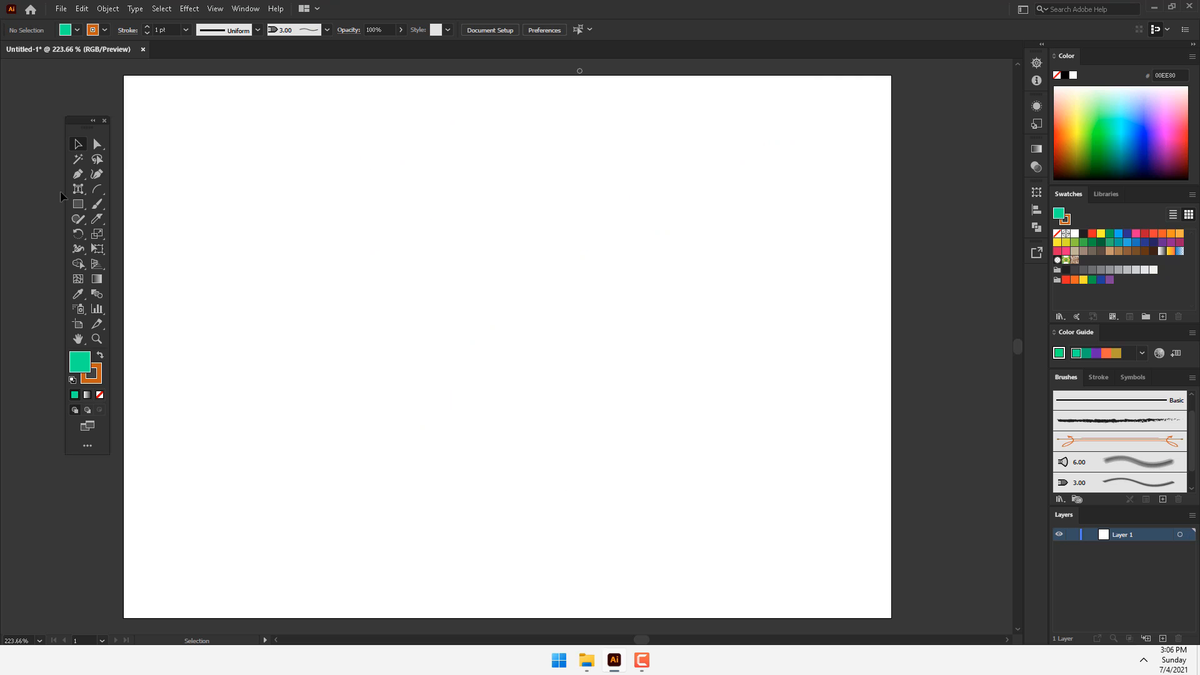
Step: Draw a green rectangle about 172.5 mm wide and 109 mm tall on the artboard and delete it
{"action": "left_click", "coordinate": [75, 201]}
{"action": "left_click", "coordinate": [194, 204]}
{"action": "left_click_drag", "start_coordinate": [344, 213], "coordinate": [791, 495]}
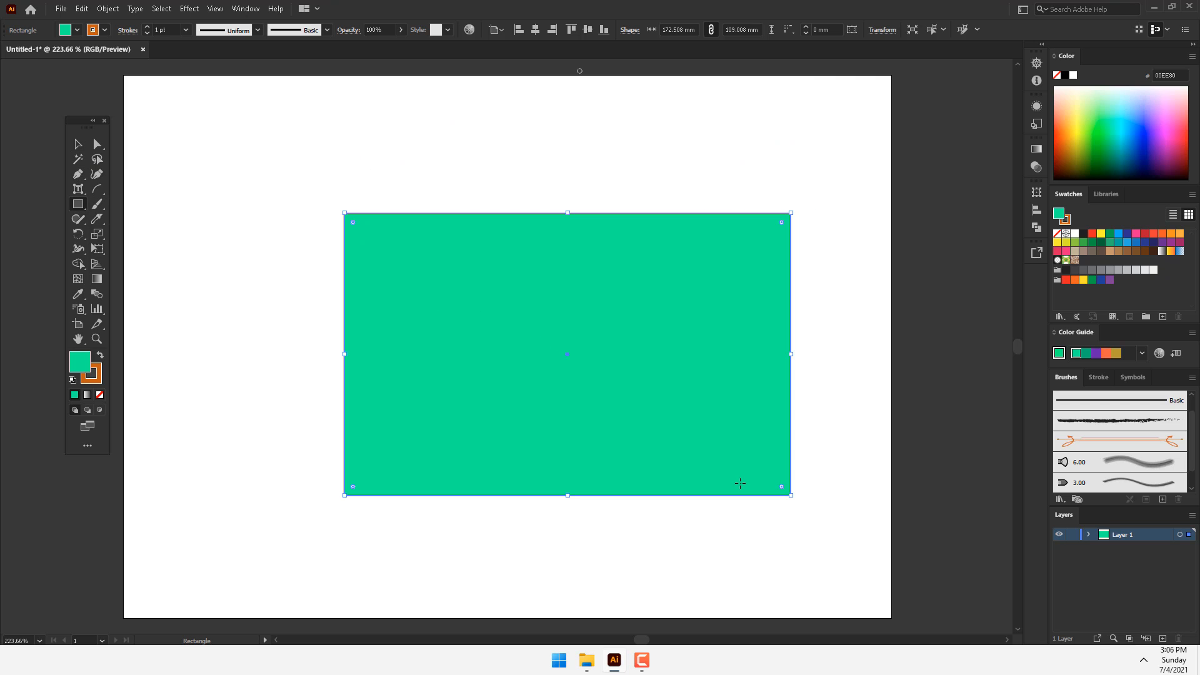
{"action": "left_click_drag", "start_coordinate": [353, 220], "coordinate": [301, 157]}
{"action": "key", "text": "Delete"}
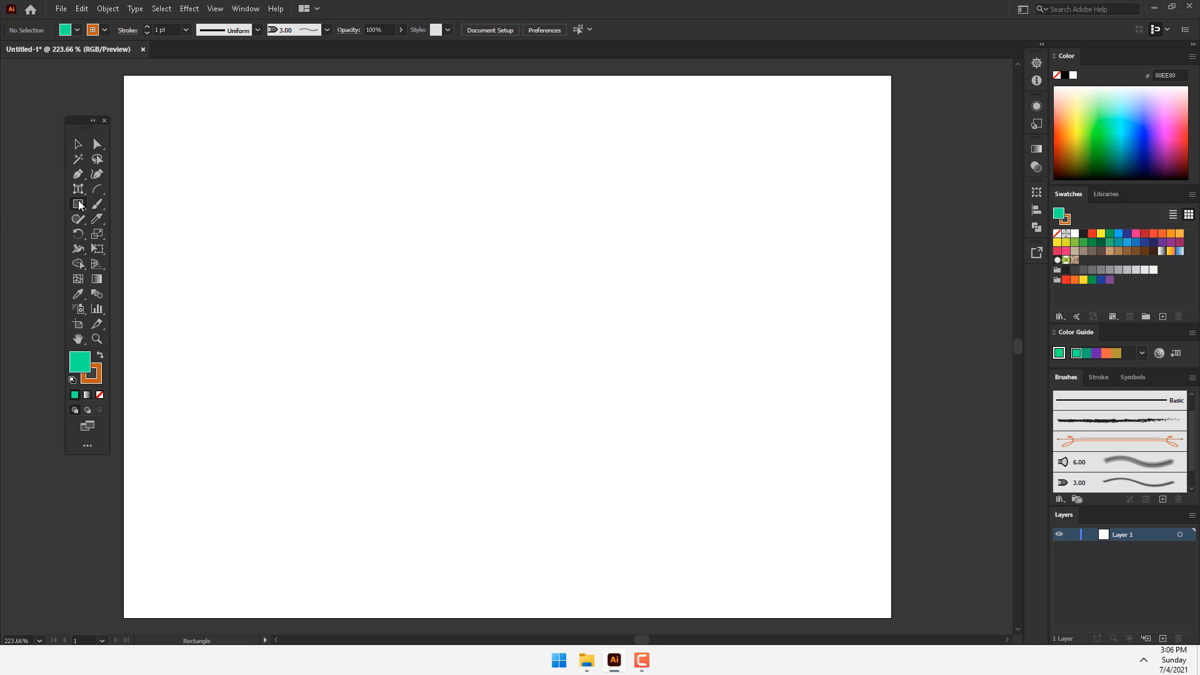
Step: Draw a polygon about 125 mm by 122 mm, adjust it to five sides, and delete it
{"action": "left_click_drag", "start_coordinate": [78, 201], "coordinate": [135, 249]}
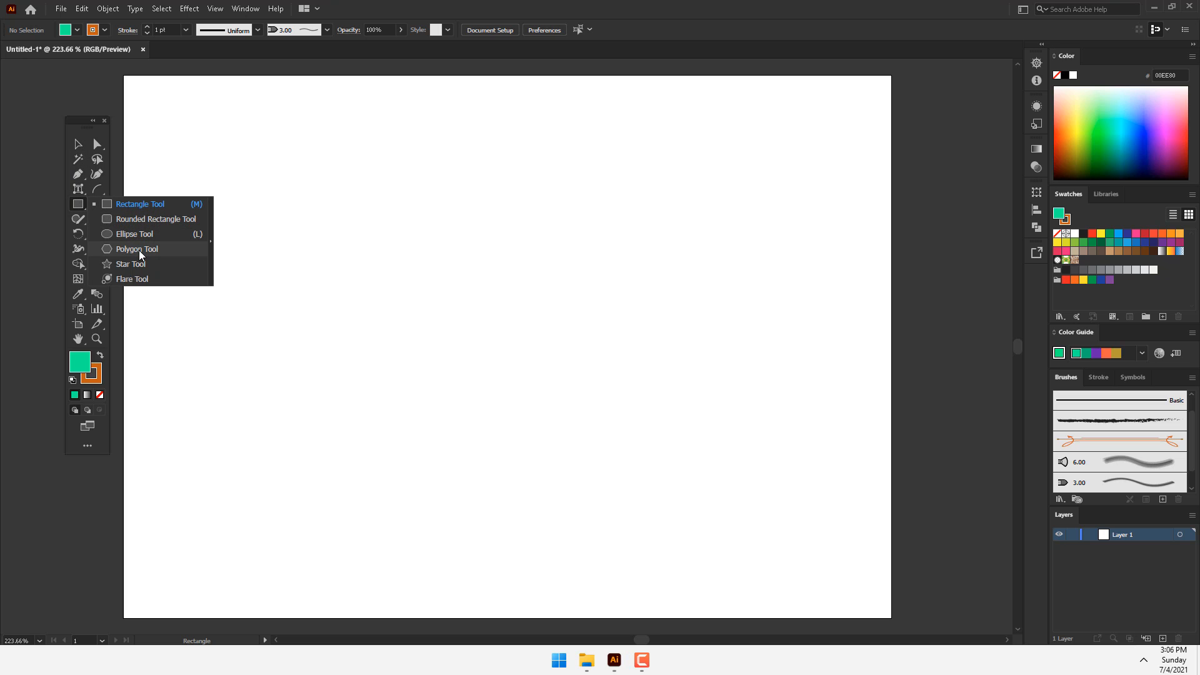
{"action": "left_click_drag", "start_coordinate": [533, 328], "coordinate": [645, 458]}
{"action": "key", "text": "Up"}
{"action": "key", "text": "Up"}
{"action": "key", "text": "Down"}
{"action": "key", "text": "Down"}
{"action": "key", "text": "Down"}
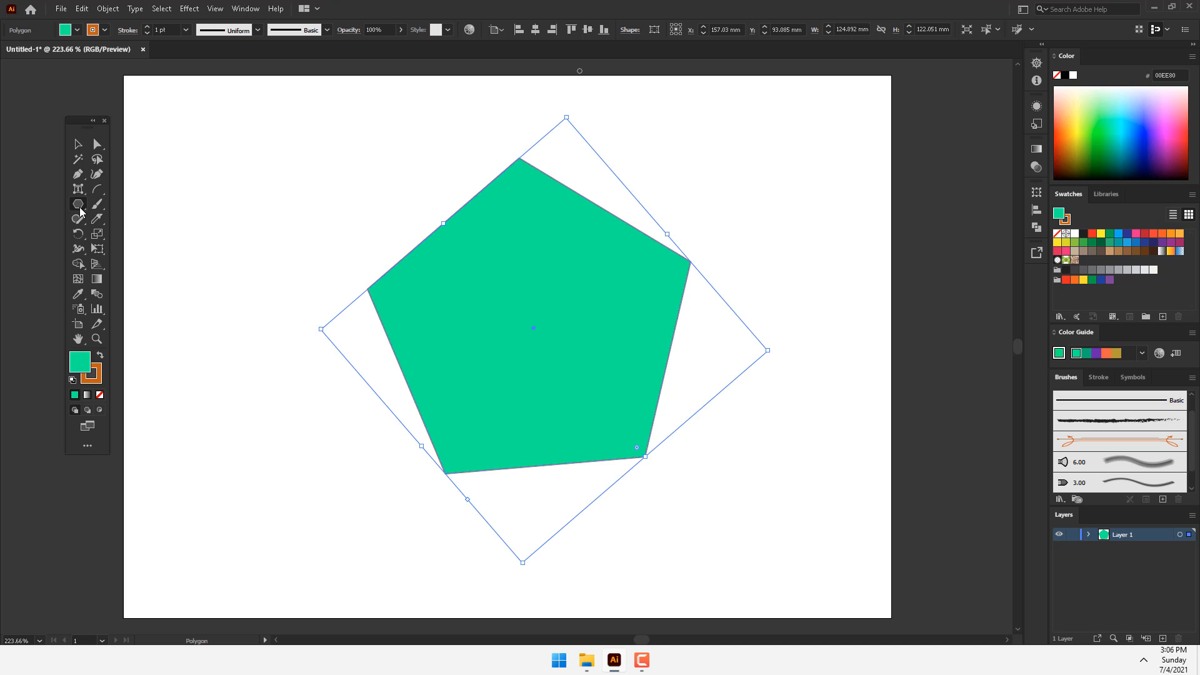
{"action": "key", "text": "Delete"}
Step: Draw a large tilted five-pointed star on the artboard and delete it
{"action": "left_click_drag", "start_coordinate": [80, 212], "coordinate": [141, 249]}
{"action": "left_click_drag", "start_coordinate": [581, 320], "coordinate": [745, 494]}
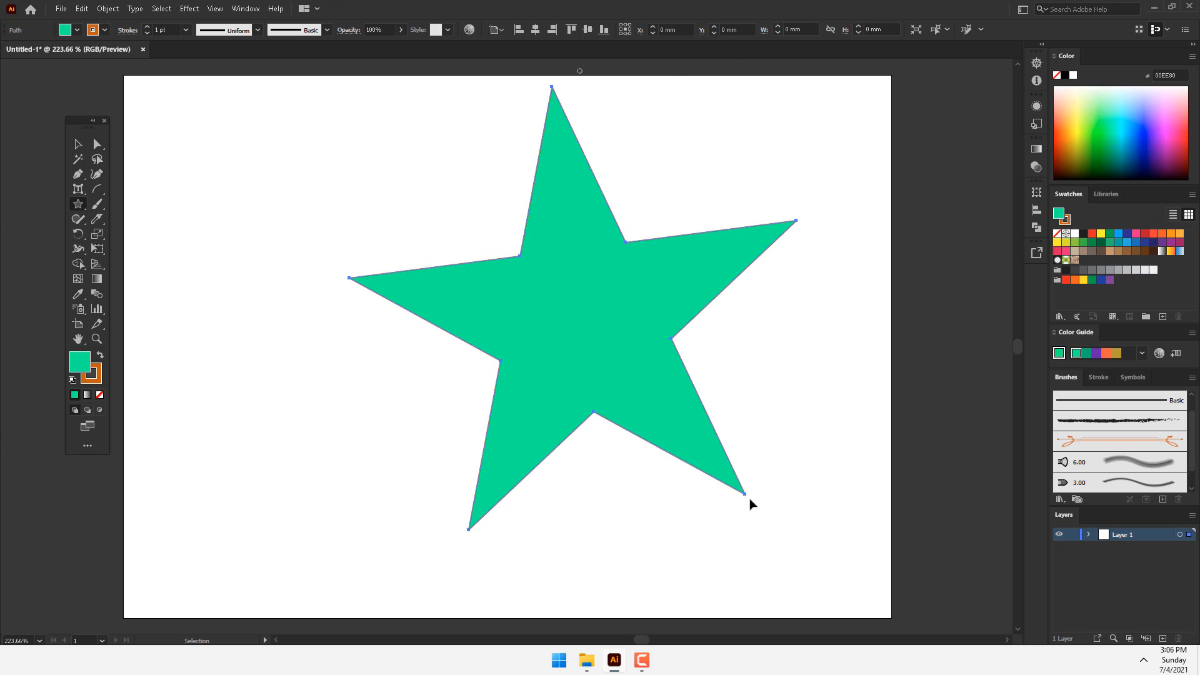
{"action": "key", "text": "Delete"}
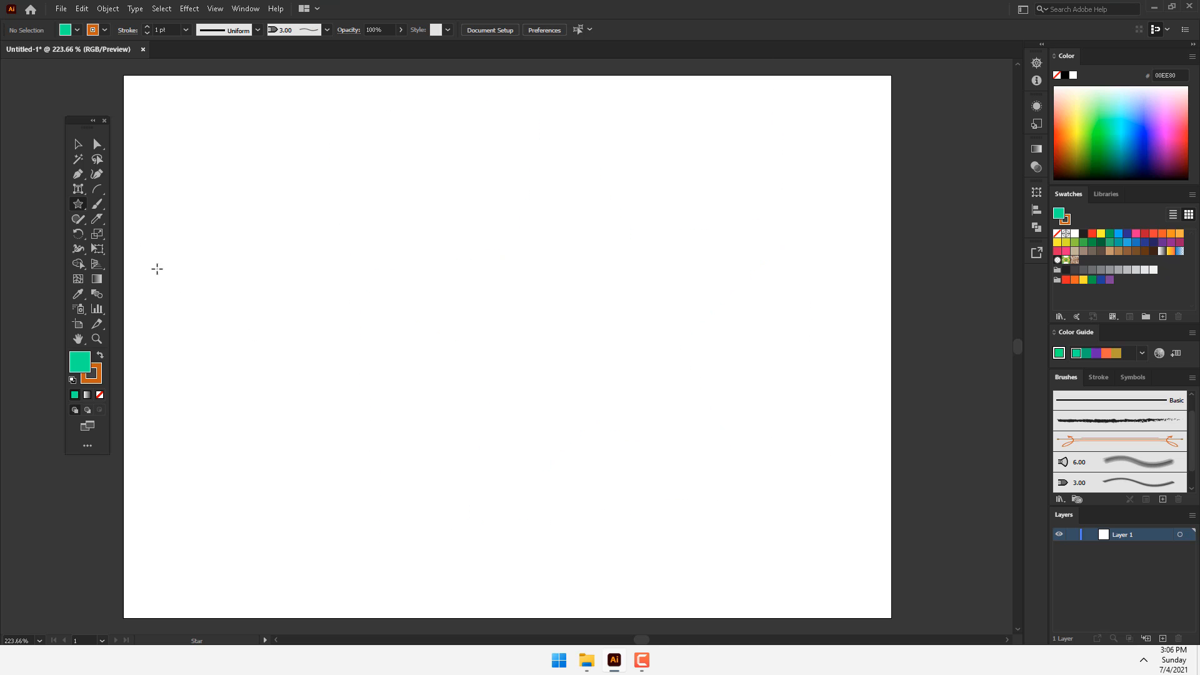
{"action": "left_click", "coordinate": [86, 204]}
{"action": "left_click", "coordinate": [132, 279]}
{"action": "left_click_drag", "start_coordinate": [130, 270], "coordinate": [83, 230]}
{"action": "key", "text": "Delete"}
Step: Draw a lens flare with its centre near the artboard's upper-right corner and its end ring near the lower-left corner
{"action": "left_click", "coordinate": [79, 205]}
{"action": "left_click", "coordinate": [154, 279]}
{"action": "left_click_drag", "start_coordinate": [809, 166], "coordinate": [836, 168]}
{"action": "left_click_drag", "start_coordinate": [461, 397], "coordinate": [205, 562]}
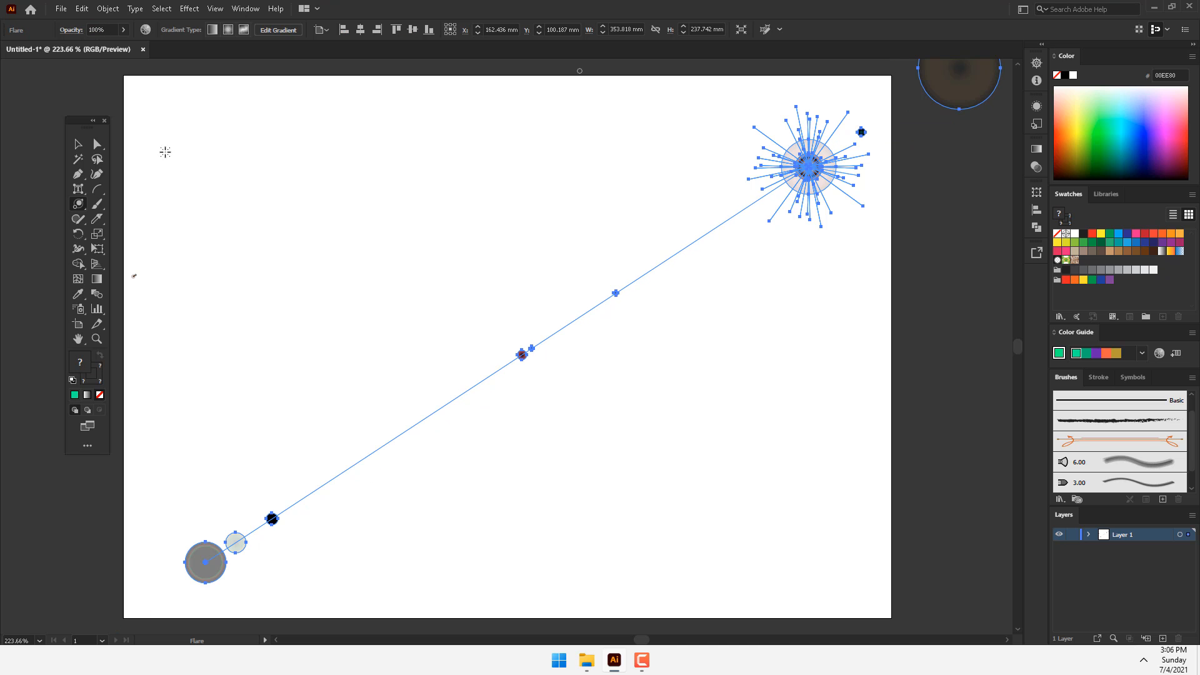
Step: Deselect the lens flare to view it, and delete it from the artboard
{"action": "left_click", "coordinate": [82, 144]}
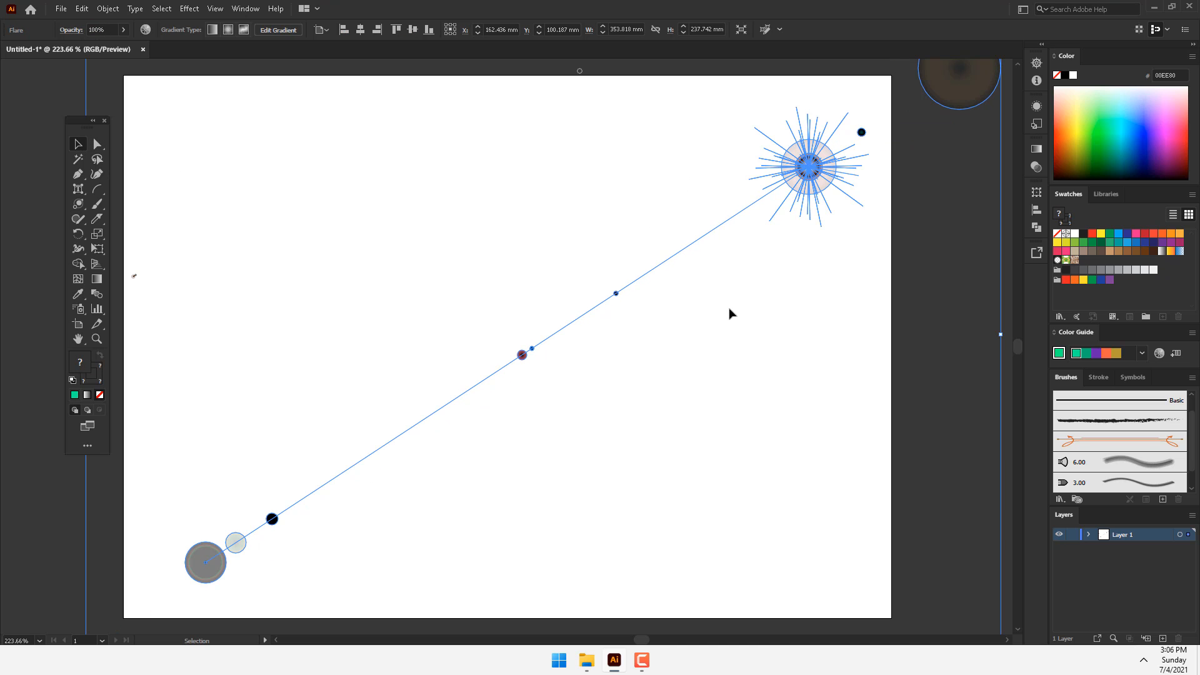
{"action": "left_click", "coordinate": [652, 196]}
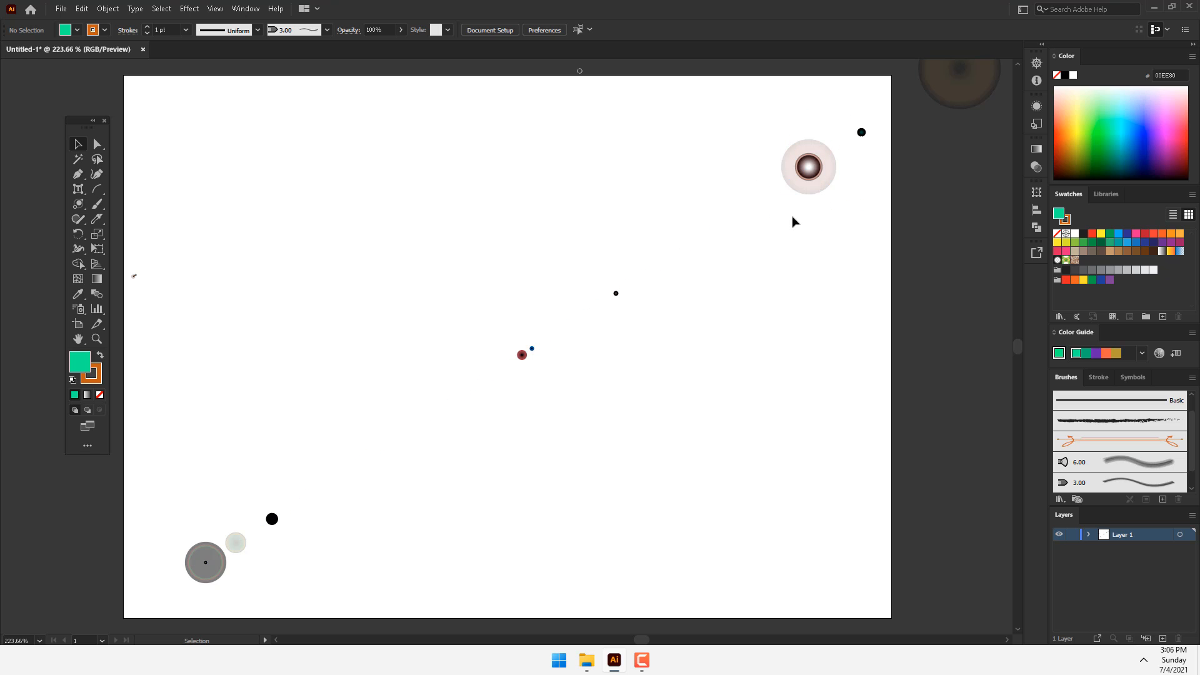
{"action": "left_click", "coordinate": [804, 189]}
{"action": "key", "text": "Delete"}
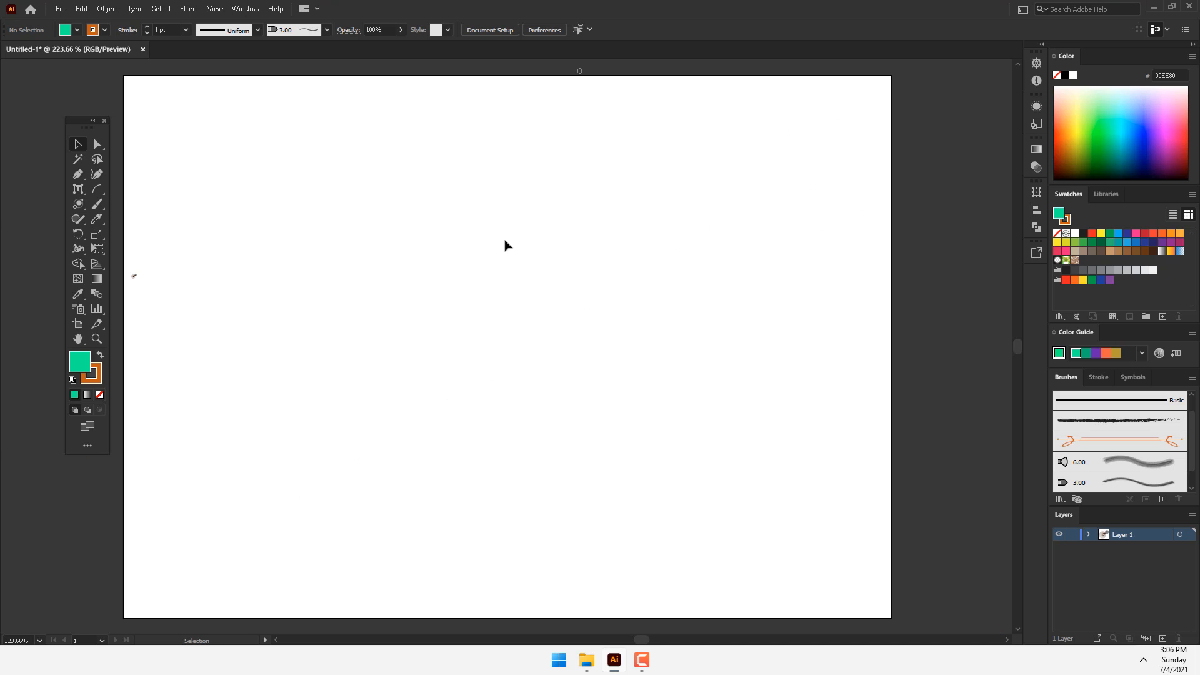
{"action": "left_click", "coordinate": [85, 219]}
{"action": "left_click", "coordinate": [78, 218]}
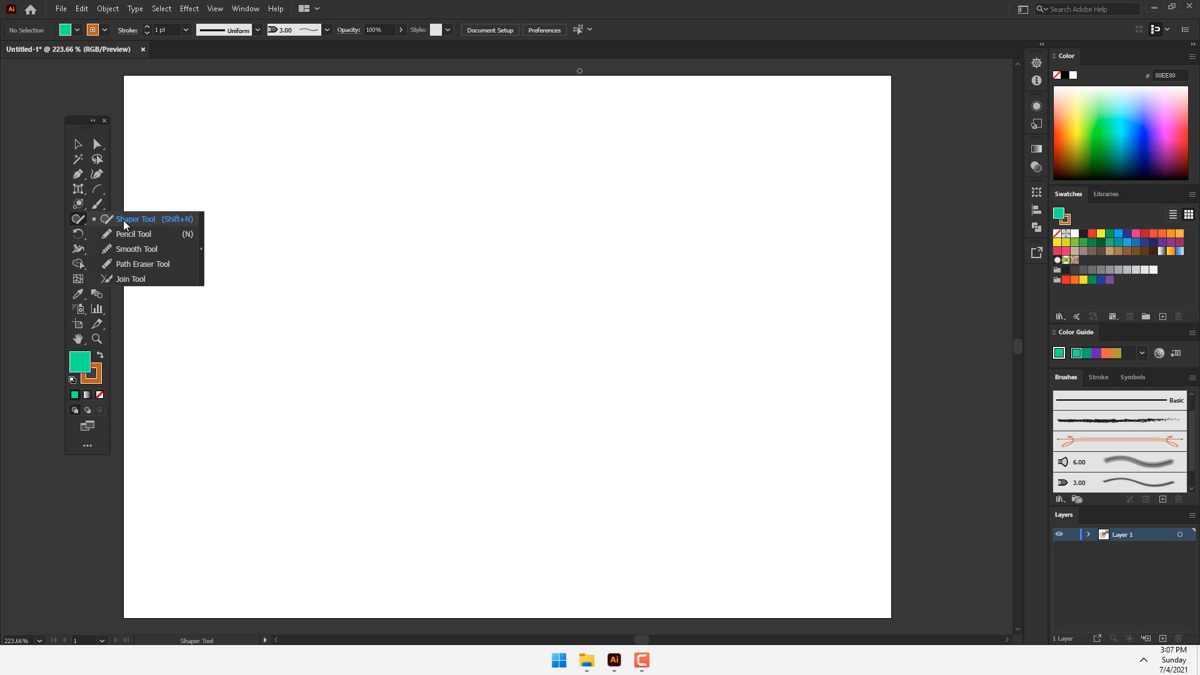
{"action": "left_click", "coordinate": [80, 188]}
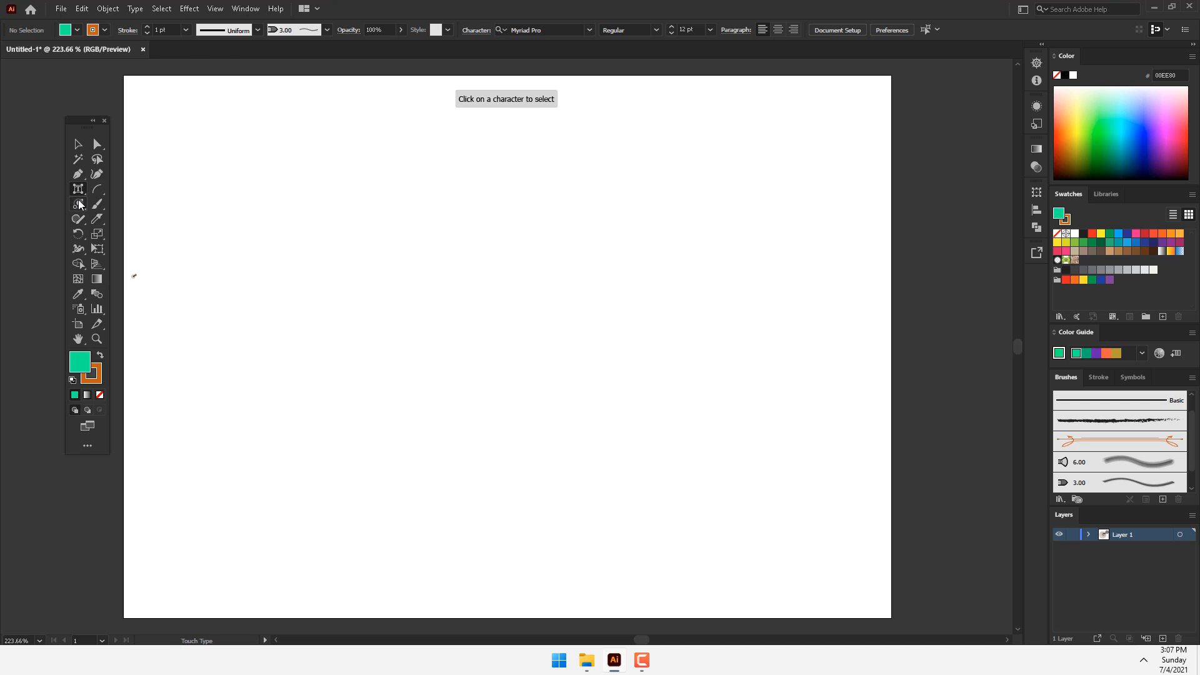
Step: Draw a green circle about 17 mm in diameter with no stroke near the artboard's left side
{"action": "left_click", "coordinate": [78, 202]}
{"action": "left_click", "coordinate": [132, 237]}
{"action": "scroll", "coordinate": [340, 282], "scroll_direction": "up", "scroll_amount": 1}
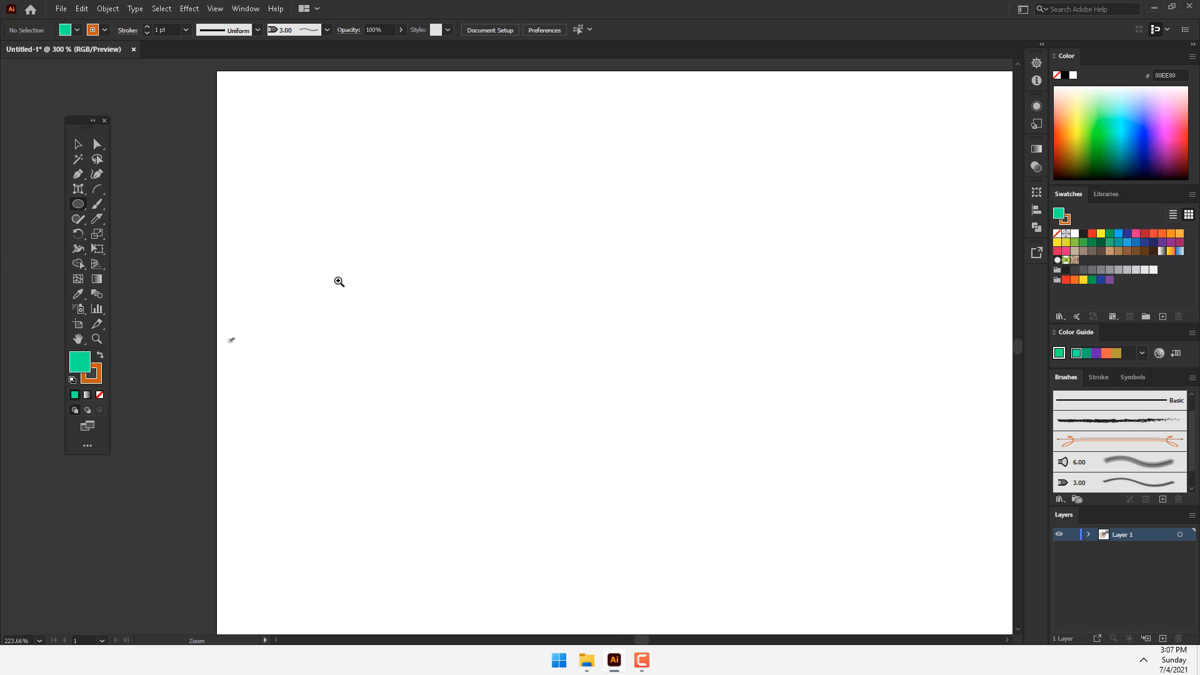
{"action": "left_click", "coordinate": [97, 374]}
{"action": "left_click", "coordinate": [98, 394]}
{"action": "left_click_drag", "start_coordinate": [417, 307], "coordinate": [477, 368]}
{"action": "key", "text": "v"}
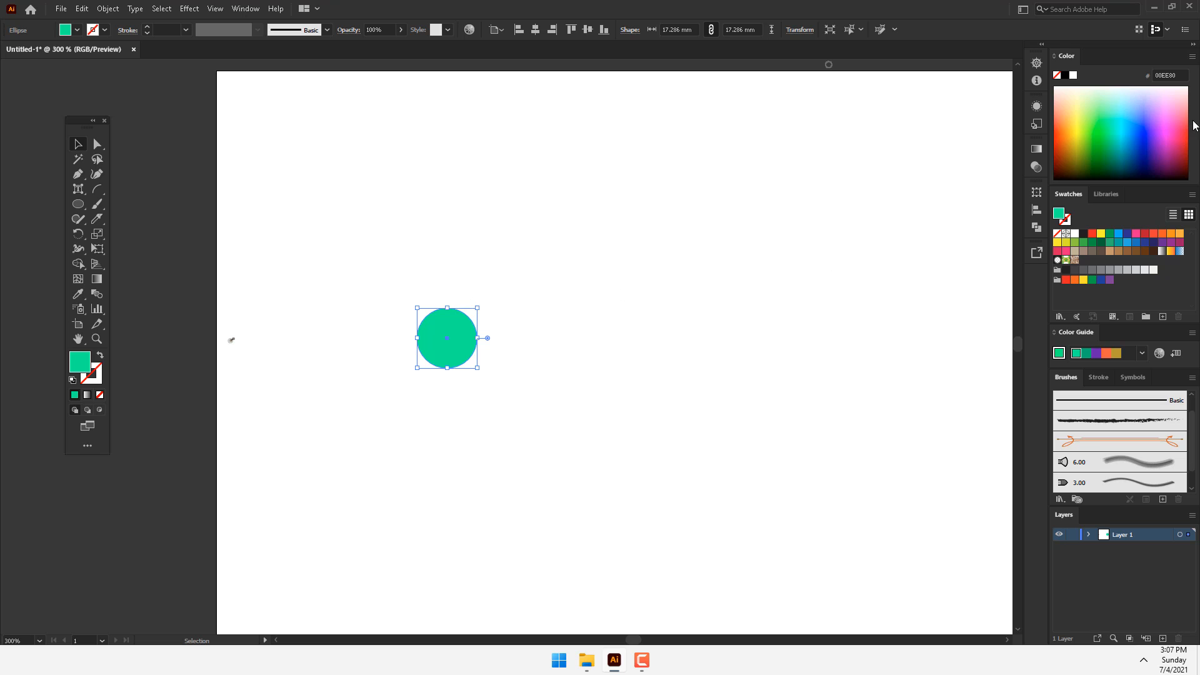
Step: Recolour the circle purple and duplicate it into a cluster of overlapping circles filled green, olive and blue
{"action": "left_click", "coordinate": [1156, 124]}
{"action": "left_click_drag", "start_coordinate": [470, 323], "coordinate": [474, 296]}
{"action": "left_click", "coordinate": [1110, 137]}
{"action": "left_click", "coordinate": [1074, 161]}
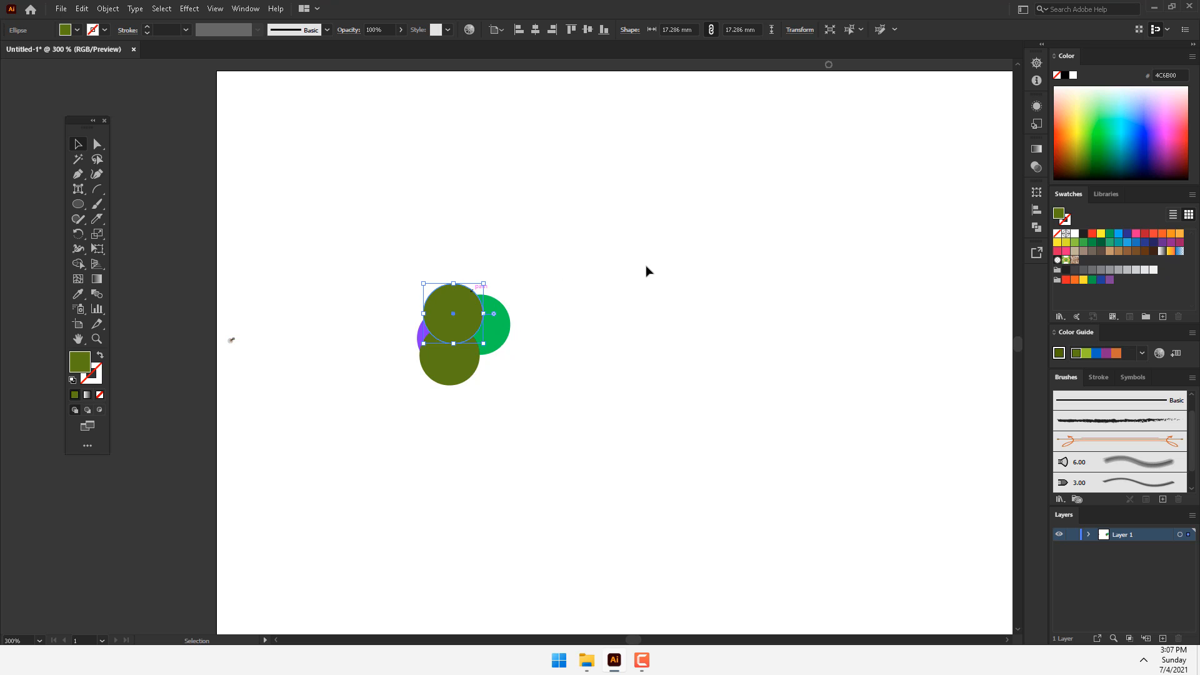
{"action": "left_click", "coordinate": [1119, 134]}
{"action": "left_click", "coordinate": [1146, 138]}
Step: Draw a diagonal line spanning about 65 by 52 mm across the circles, with a 4 pt dark red (900400) stroke
{"action": "left_click_drag", "start_coordinate": [621, 209], "coordinate": [276, 487]}
{"action": "left_click_drag", "start_coordinate": [96, 188], "coordinate": [141, 188]}
{"action": "mouse_move", "coordinate": [573, 244]}
{"action": "left_mouse_down"}
{"action": "mouse_move", "coordinate": [331, 422]}
{"action": "mouse_move", "coordinate": [349, 425]}
{"action": "left_mouse_up"}
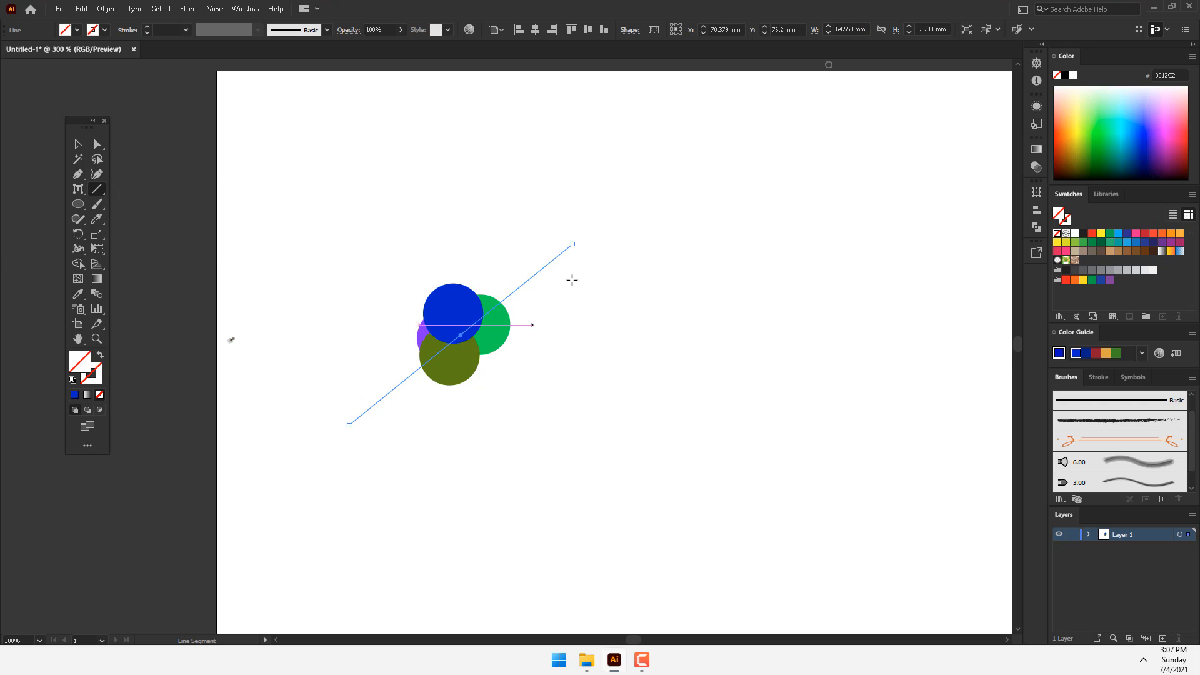
{"action": "left_click", "coordinate": [100, 373]}
{"action": "left_click", "coordinate": [1057, 148]}
{"action": "left_click", "coordinate": [147, 26]}
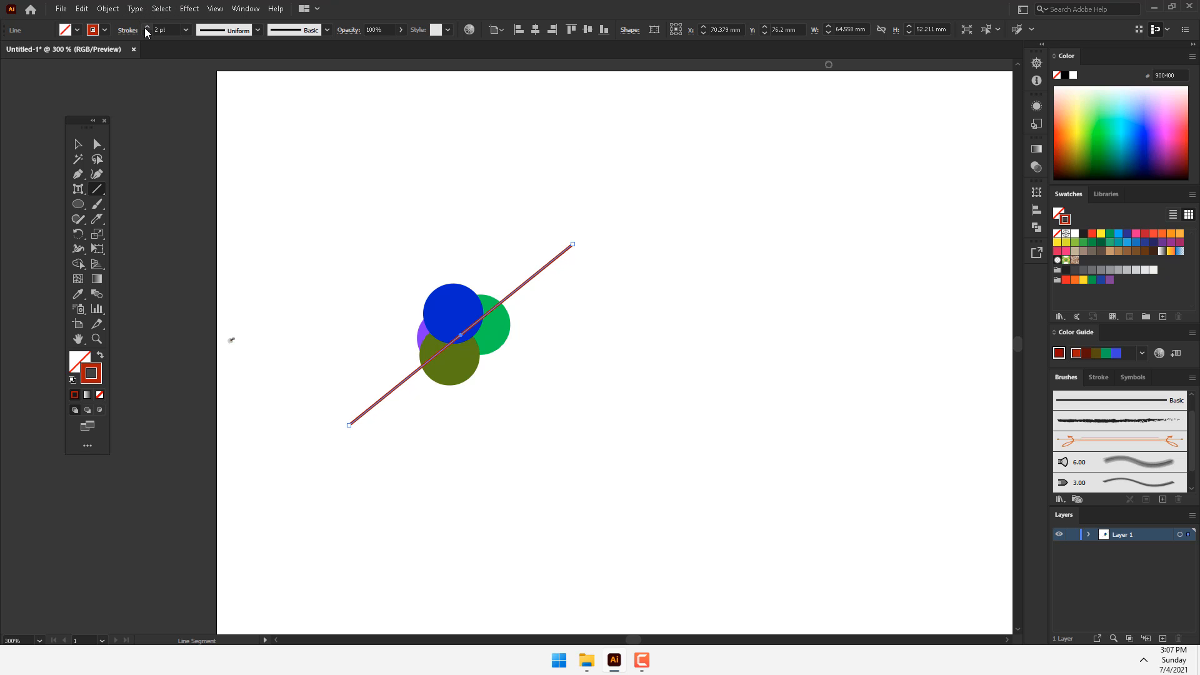
{"action": "left_click", "coordinate": [147, 27]}
{"action": "left_click", "coordinate": [147, 26]}
Step: Select the circles and the line, and scribble away the circle areas below the line with the Shaper tool
{"action": "key", "text": "v"}
{"action": "left_click_drag", "start_coordinate": [741, 175], "coordinate": [286, 489]}
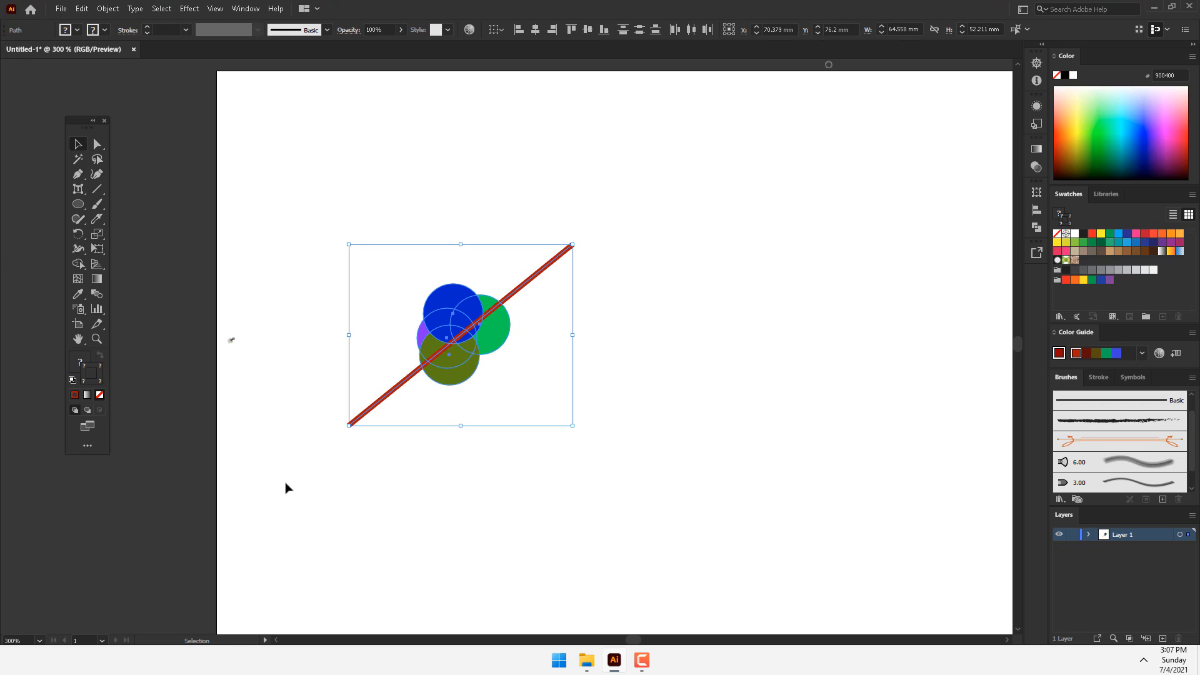
{"action": "left_click", "coordinate": [78, 219]}
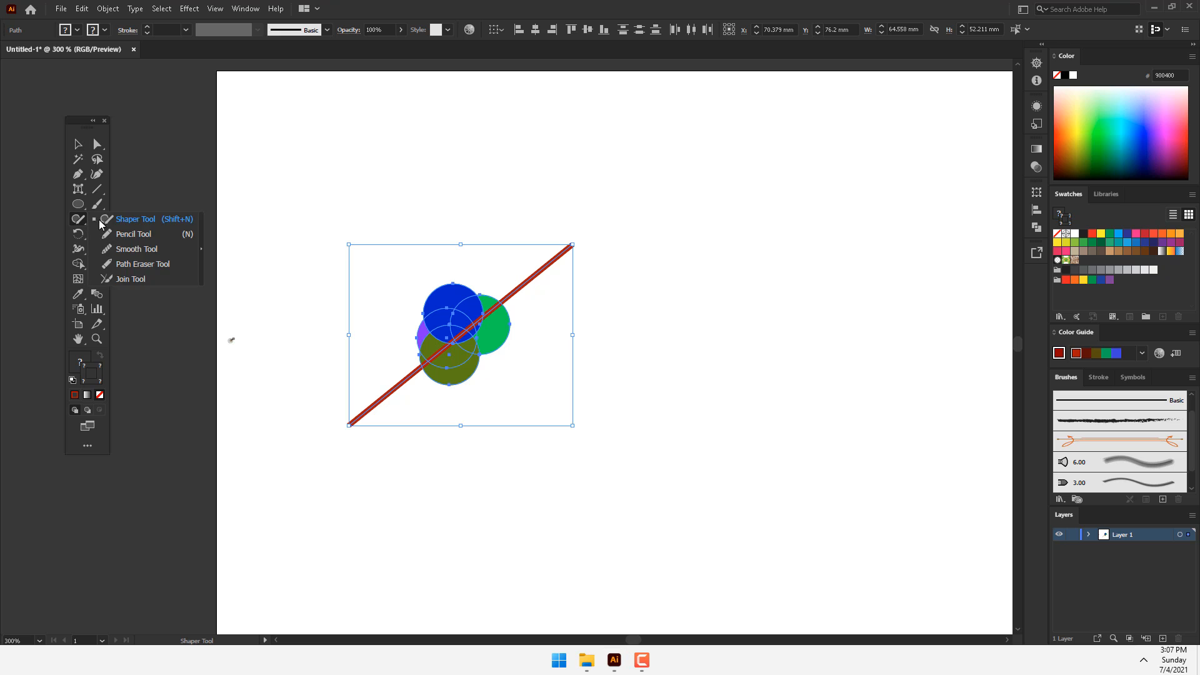
{"action": "left_click", "coordinate": [135, 223]}
{"action": "mouse_move", "coordinate": [542, 307]}
{"action": "left_mouse_down"}
{"action": "mouse_move", "coordinate": [470, 360]}
{"action": "mouse_move", "coordinate": [509, 322]}
{"action": "mouse_move", "coordinate": [478, 334]}
{"action": "mouse_move", "coordinate": [443, 365]}
{"action": "mouse_move", "coordinate": [454, 375]}
{"action": "mouse_move", "coordinate": [477, 354]}
{"action": "mouse_move", "coordinate": [442, 367]}
{"action": "mouse_move", "coordinate": [475, 338]}
{"action": "left_mouse_up"}
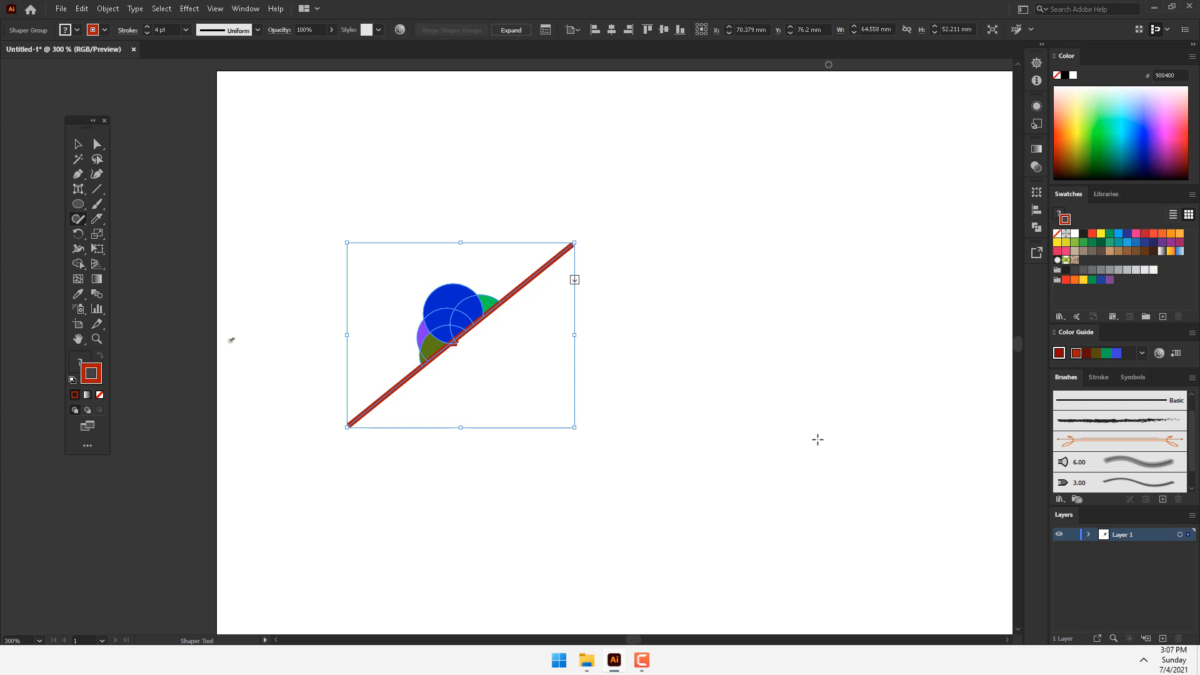
Step: Delete the Shaper group of circles and line from the artboard
{"action": "left_click", "coordinate": [78, 144]}
{"action": "left_click", "coordinate": [548, 236]}
{"action": "left_click_drag", "start_coordinate": [655, 205], "coordinate": [316, 466]}
{"action": "key", "text": "Delete"}
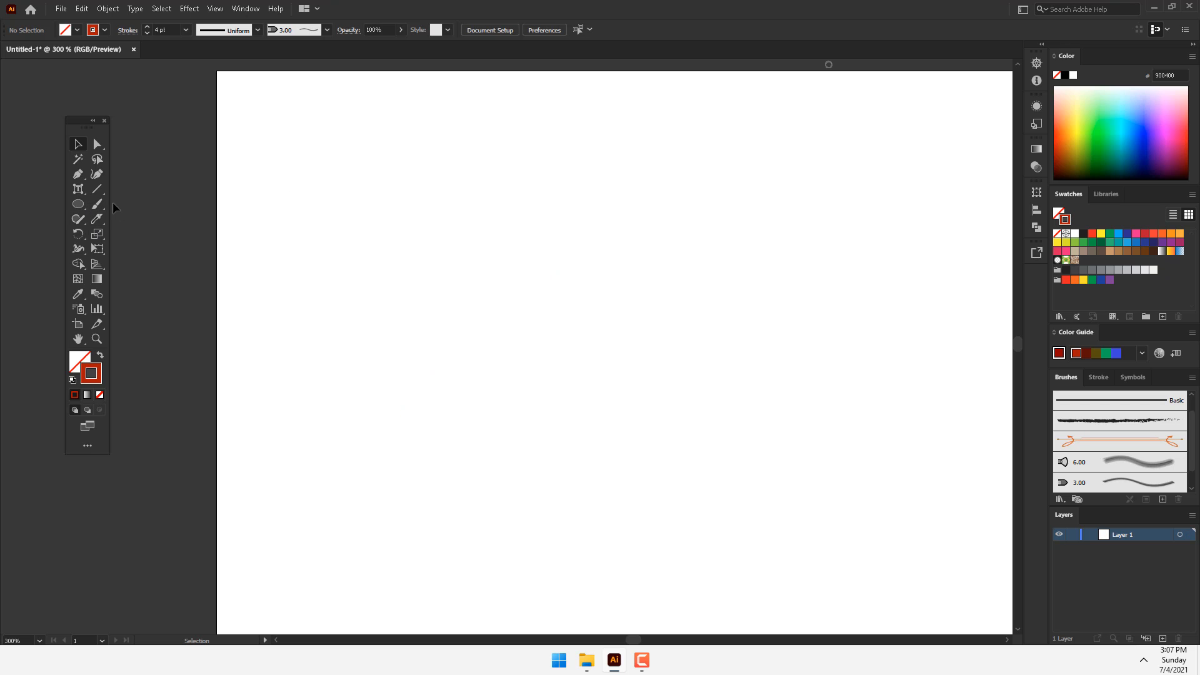
Step: Draw a freehand S-shaped curve about 58 mm wide and 45 mm tall with the Pencil tool
{"action": "left_click", "coordinate": [76, 217]}
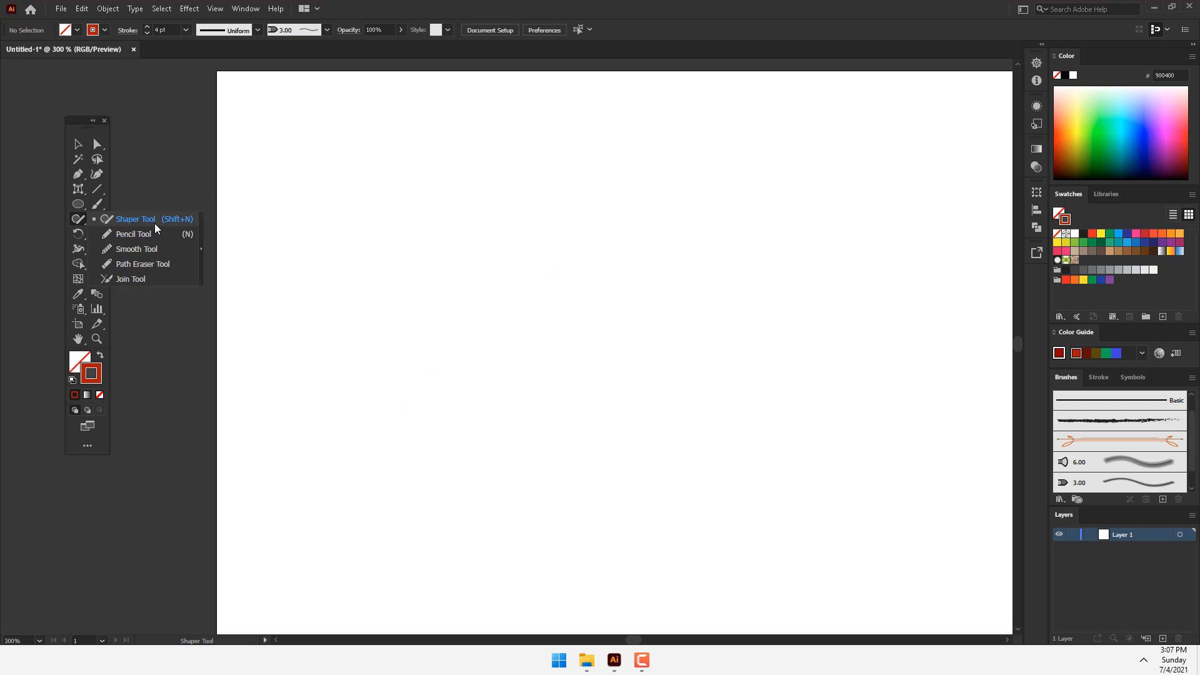
{"action": "left_click", "coordinate": [132, 234]}
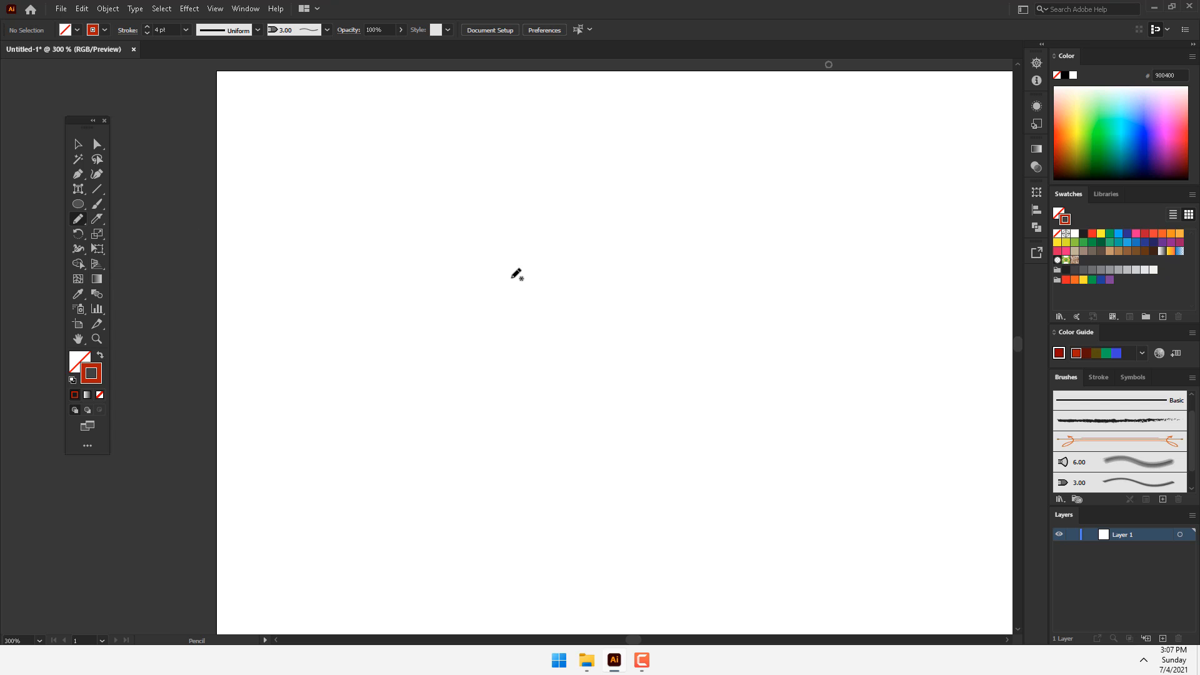
{"action": "mouse_move", "coordinate": [511, 277]}
{"action": "left_mouse_down"}
{"action": "mouse_move", "coordinate": [531, 252]}
{"action": "mouse_move", "coordinate": [615, 276]}
{"action": "mouse_move", "coordinate": [628, 393]}
{"action": "mouse_move", "coordinate": [710, 343]}
{"action": "left_mouse_up"}
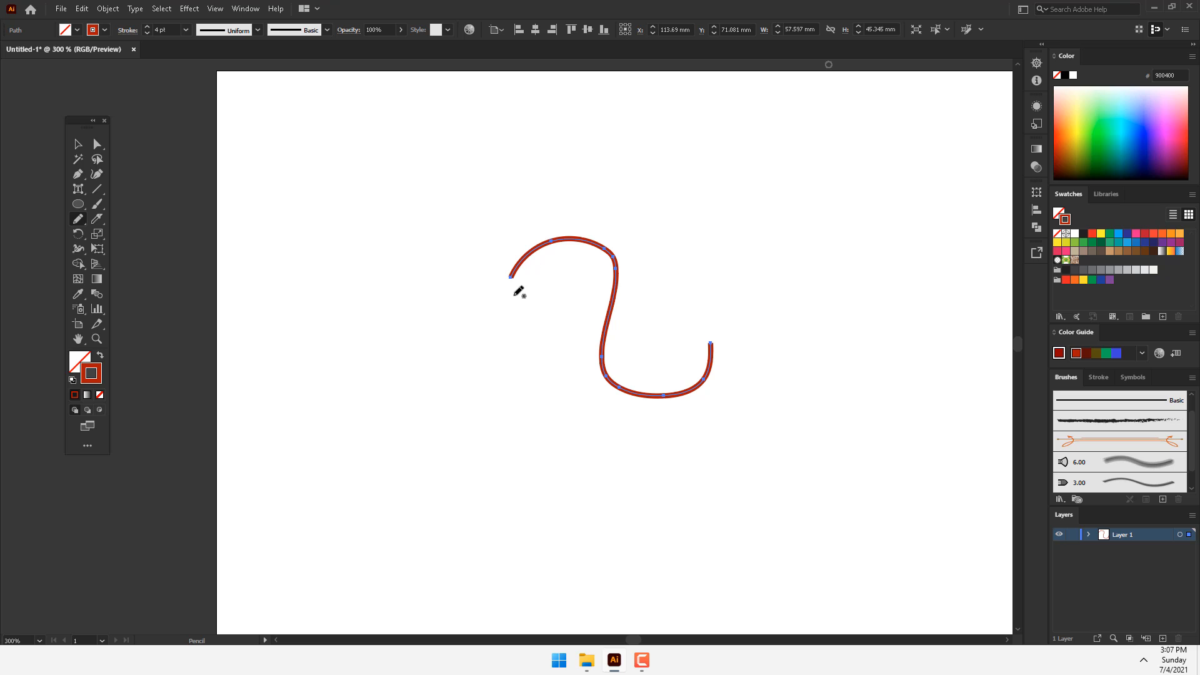
Step: Draw a second Pencil curve about 35 by 63 mm down from the first one's left end, with a width profile tapered at both ends
{"action": "mouse_move", "coordinate": [513, 283]}
{"action": "left_mouse_down"}
{"action": "mouse_move", "coordinate": [421, 411]}
{"action": "mouse_move", "coordinate": [407, 503]}
{"action": "left_mouse_up"}
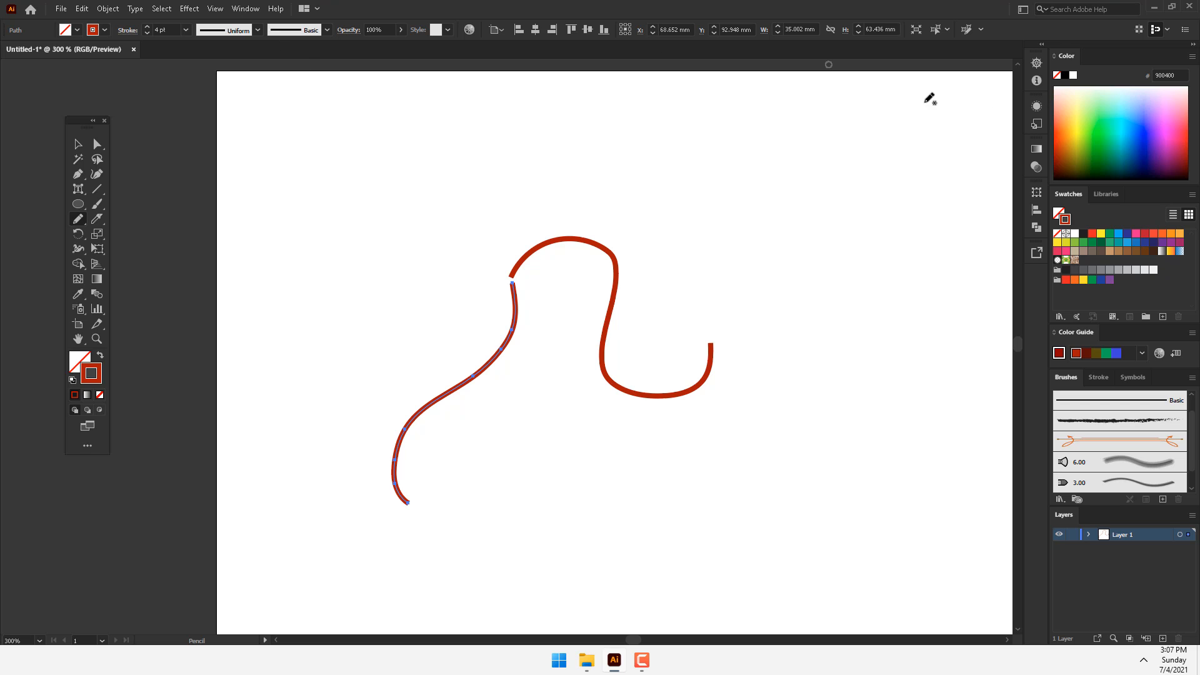
{"action": "left_click", "coordinate": [228, 30]}
{"action": "left_click", "coordinate": [231, 71]}
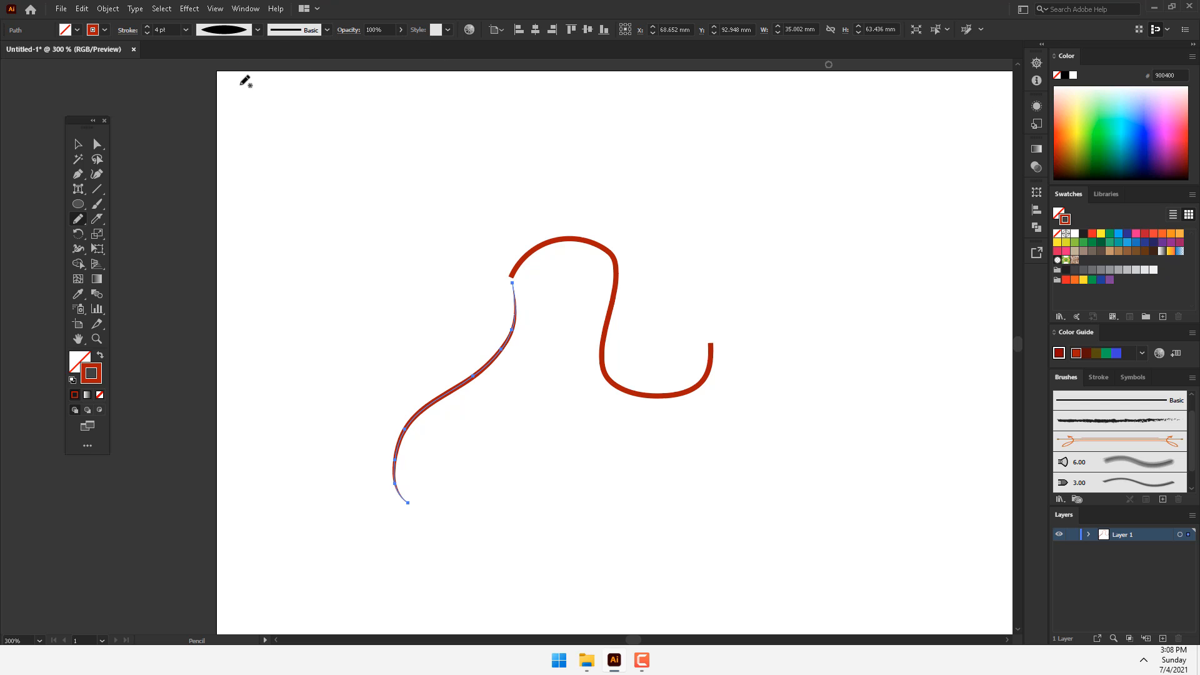
Step: Apply the 6.00 Mop bristle brush to the tapered lower-left curve and set its stroke weight to 0.25 pt
{"action": "left_click", "coordinate": [287, 32]}
{"action": "left_click", "coordinate": [283, 94]}
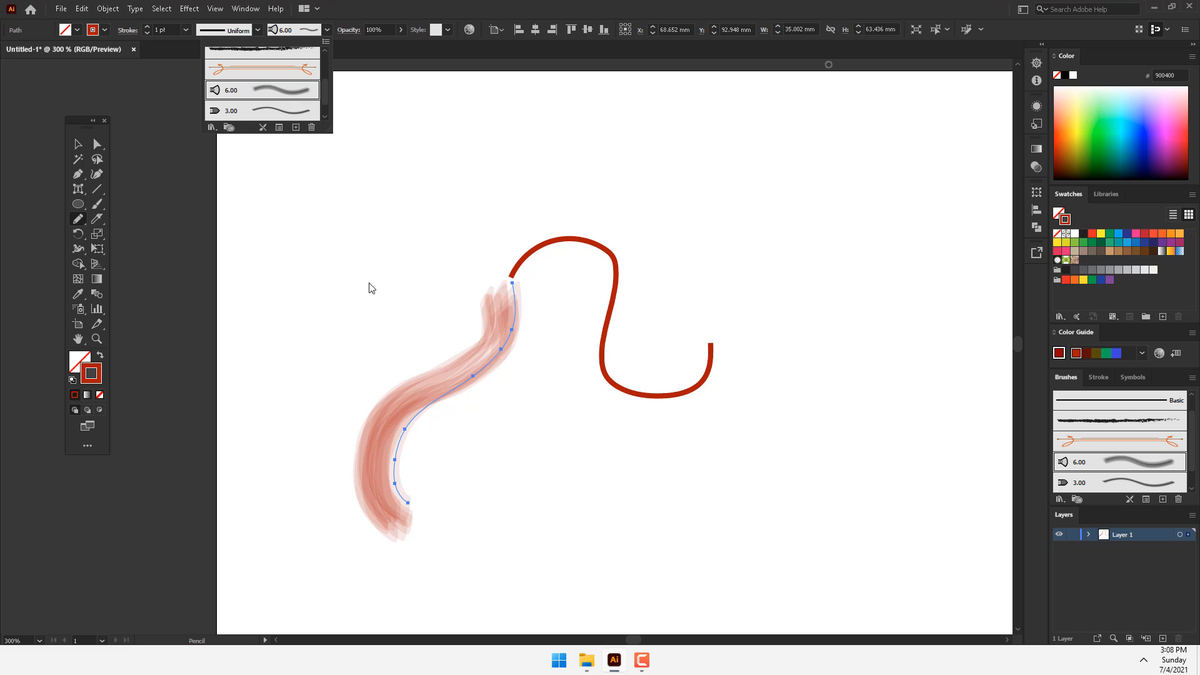
{"action": "left_click", "coordinate": [185, 30]}
{"action": "left_click", "coordinate": [186, 30]}
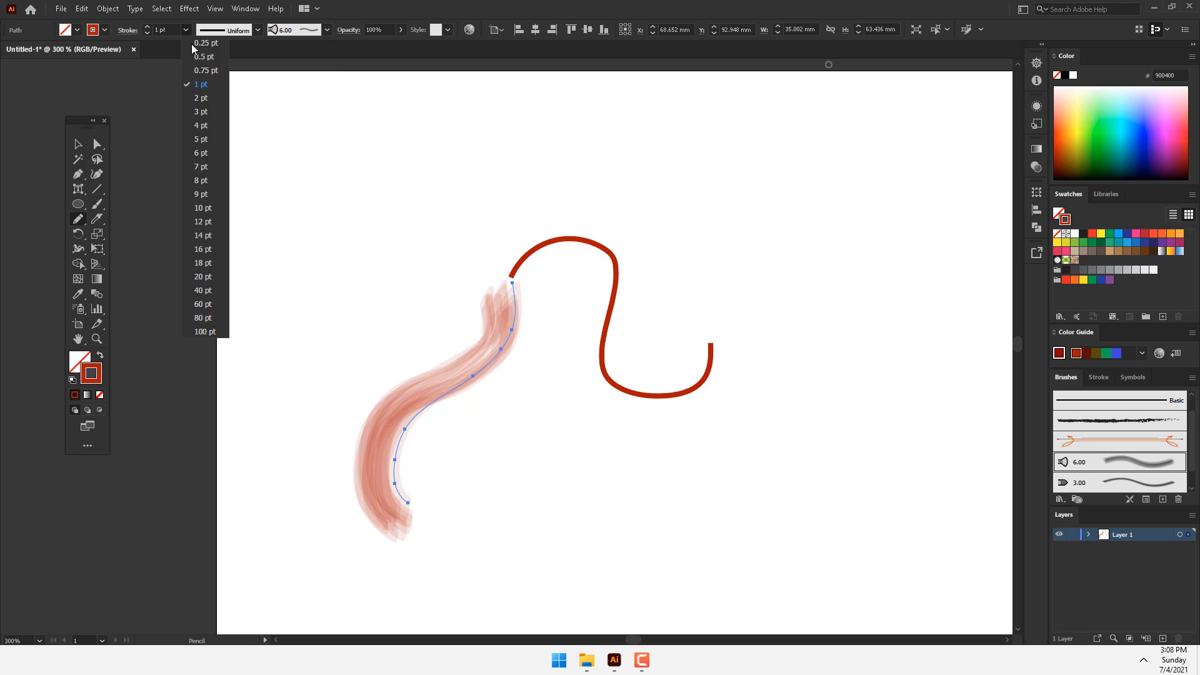
{"action": "left_click", "coordinate": [206, 74]}
Step: Draw six freehand Pencil curves with the Mop brush stroke across the right side and lower half of the artboard
{"action": "left_click_drag", "start_coordinate": [813, 173], "coordinate": [812, 325]}
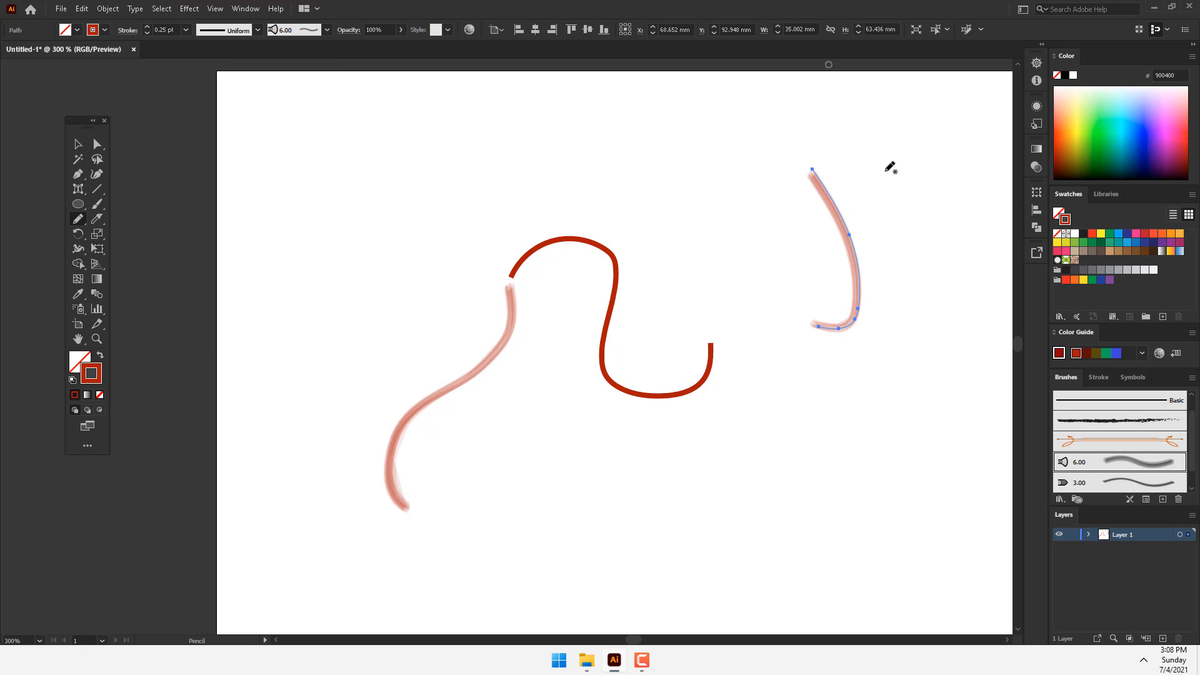
{"action": "left_click_drag", "start_coordinate": [902, 211], "coordinate": [900, 330]}
{"action": "left_click_drag", "start_coordinate": [874, 375], "coordinate": [828, 475]}
{"action": "mouse_move", "coordinate": [763, 434]}
{"action": "left_mouse_down"}
{"action": "mouse_move", "coordinate": [598, 524]}
{"action": "mouse_move", "coordinate": [556, 519]}
{"action": "left_mouse_up"}
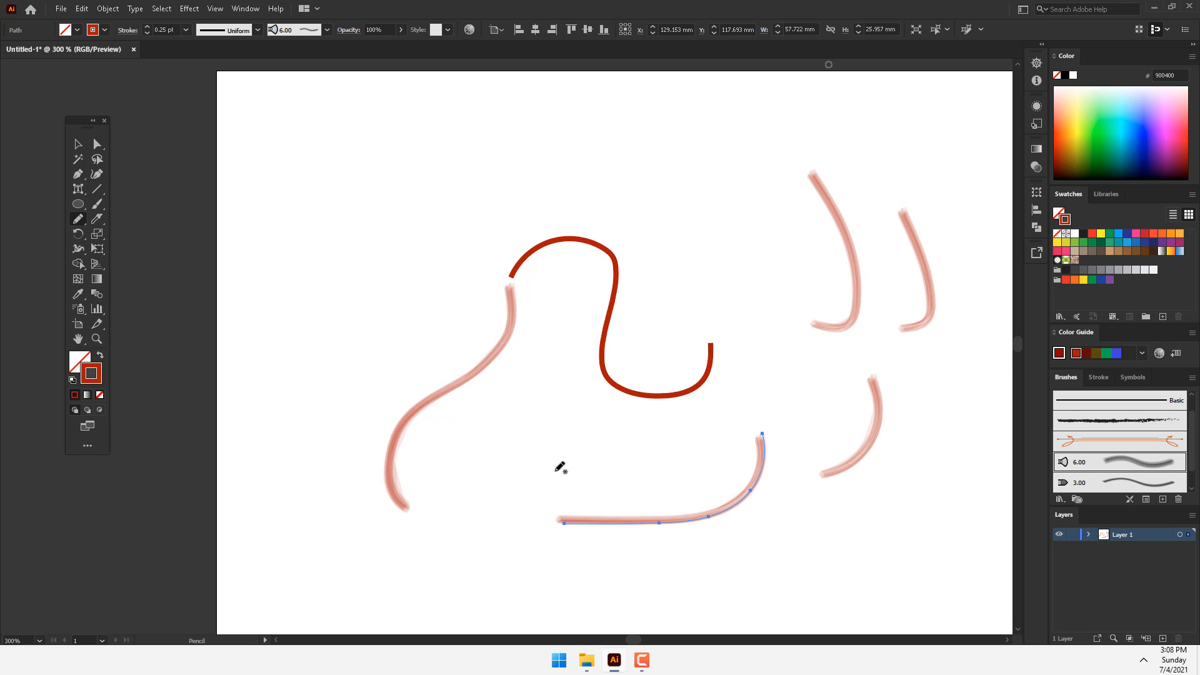
{"action": "left_click_drag", "start_coordinate": [691, 420], "coordinate": [482, 586]}
{"action": "left_click_drag", "start_coordinate": [841, 547], "coordinate": [701, 634]}
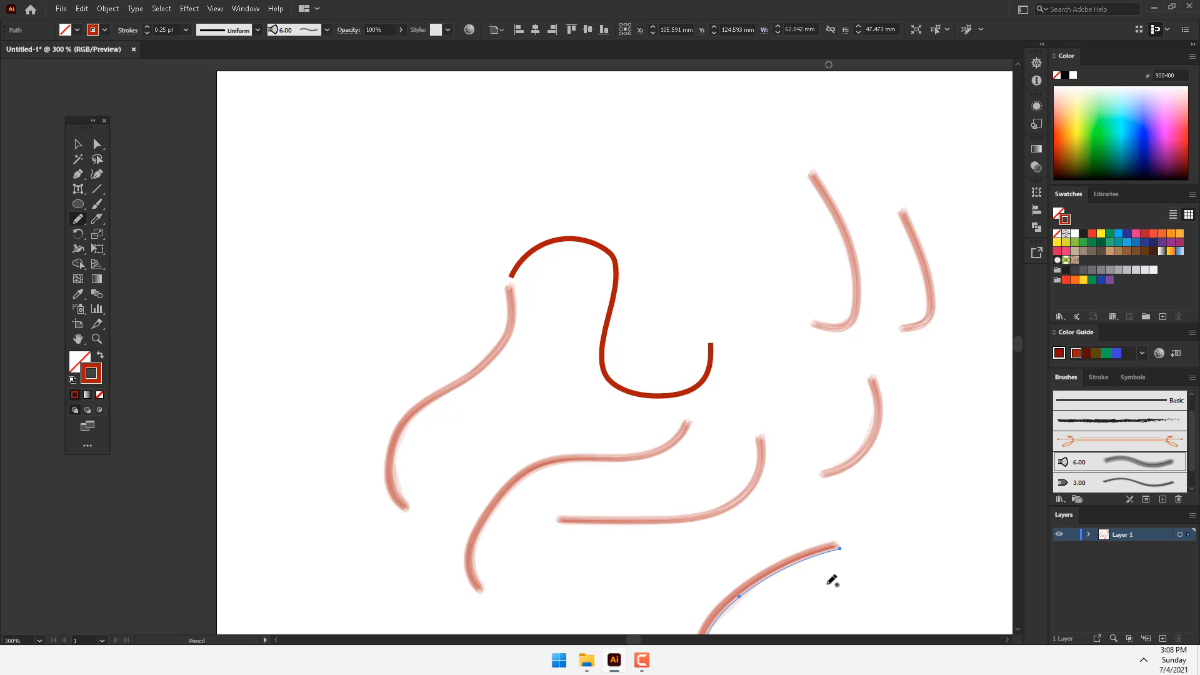
Step: Make new art use the basic appearance and draw four thin 0.25 pt Pencil curves across the artboard's upper part
{"action": "left_click", "coordinate": [1037, 107]}
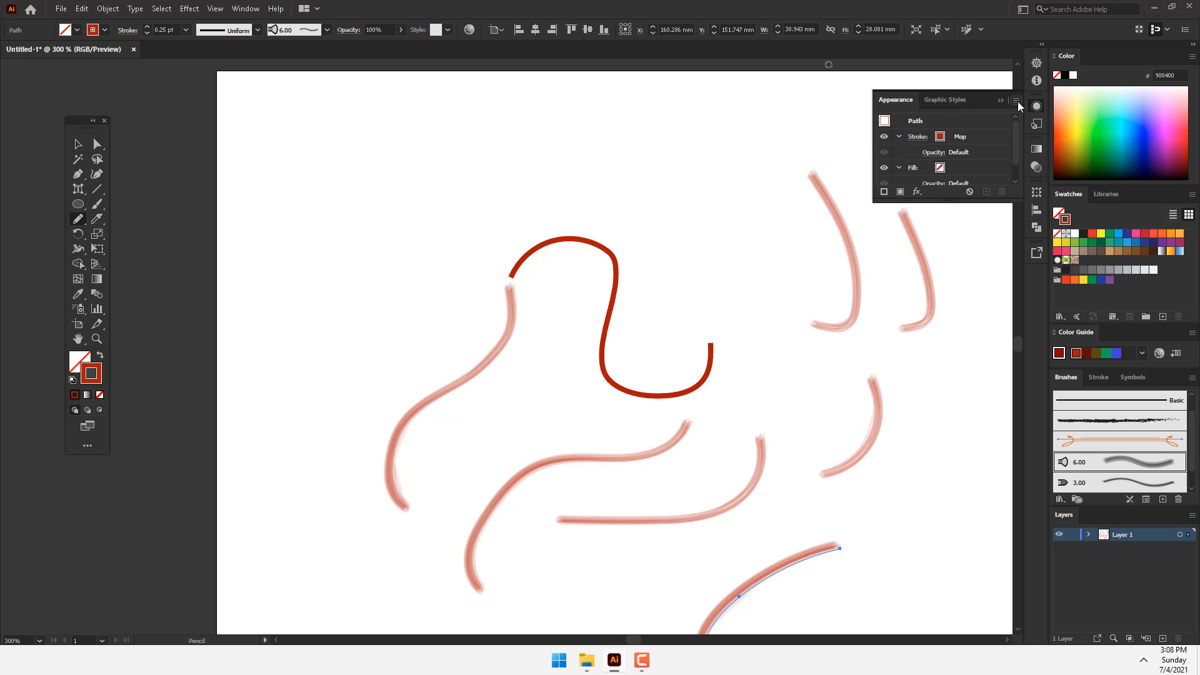
{"action": "left_click", "coordinate": [1017, 101]}
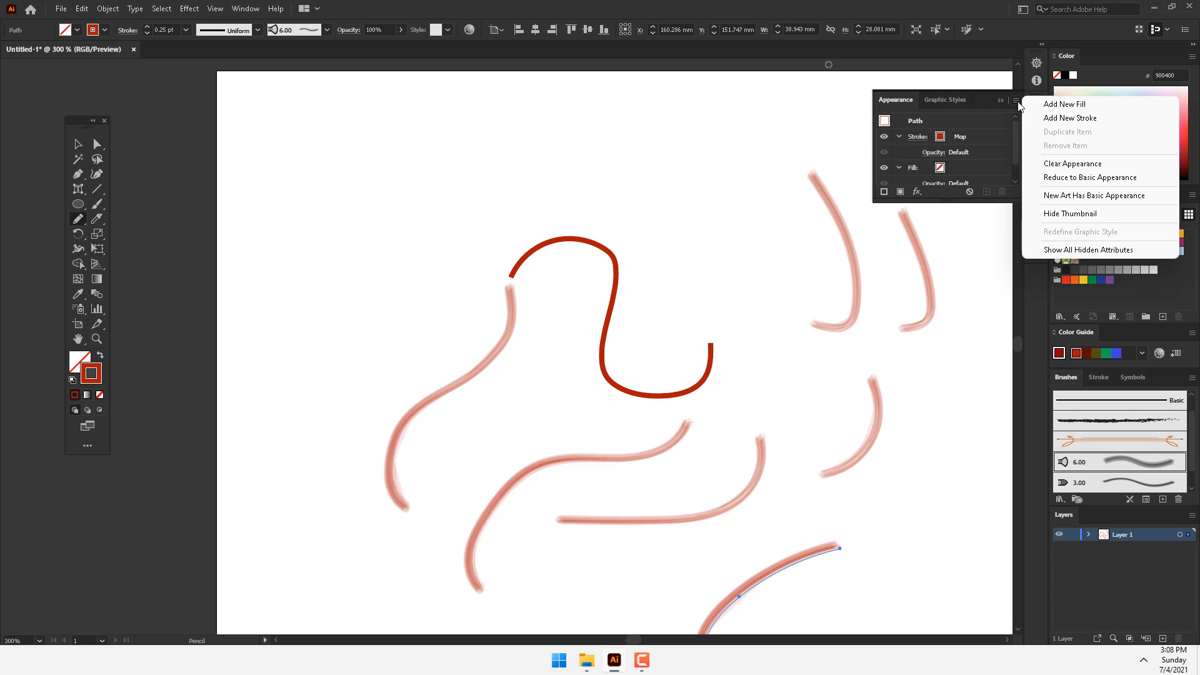
{"action": "left_click", "coordinate": [1077, 195]}
{"action": "left_click_drag", "start_coordinate": [805, 101], "coordinate": [670, 175]}
{"action": "left_click_drag", "start_coordinate": [651, 115], "coordinate": [502, 189]}
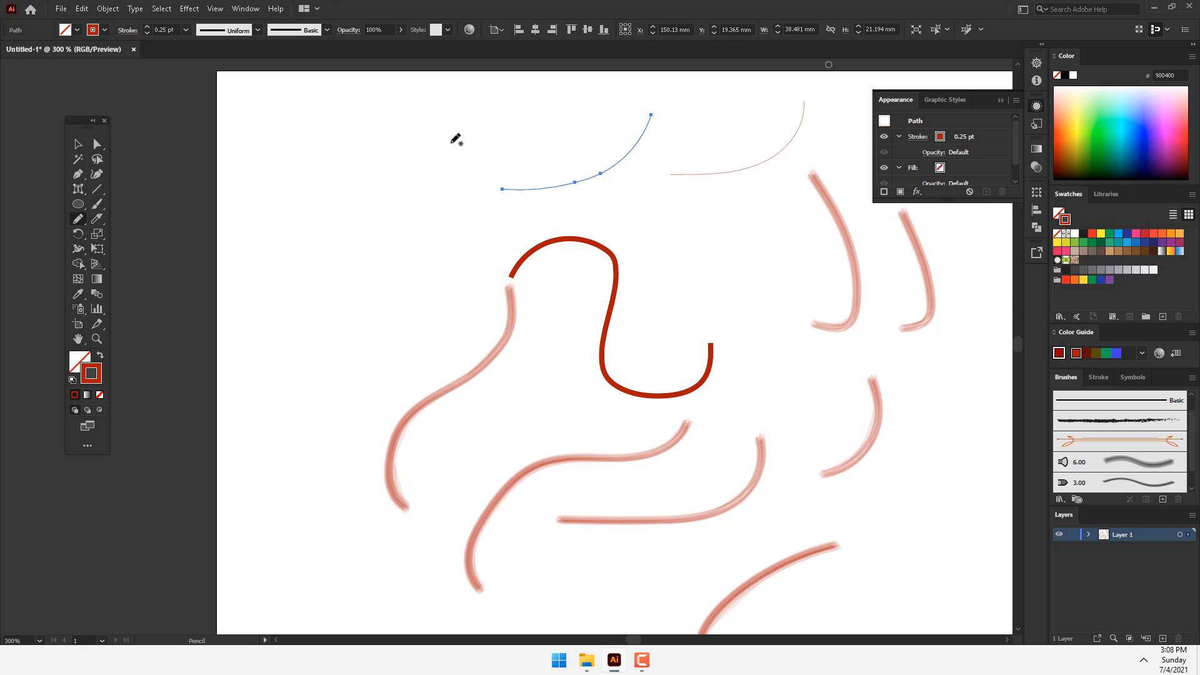
{"action": "mouse_move", "coordinate": [451, 134]}
{"action": "left_mouse_down"}
{"action": "mouse_move", "coordinate": [380, 224]}
{"action": "mouse_move", "coordinate": [306, 269]}
{"action": "left_mouse_up"}
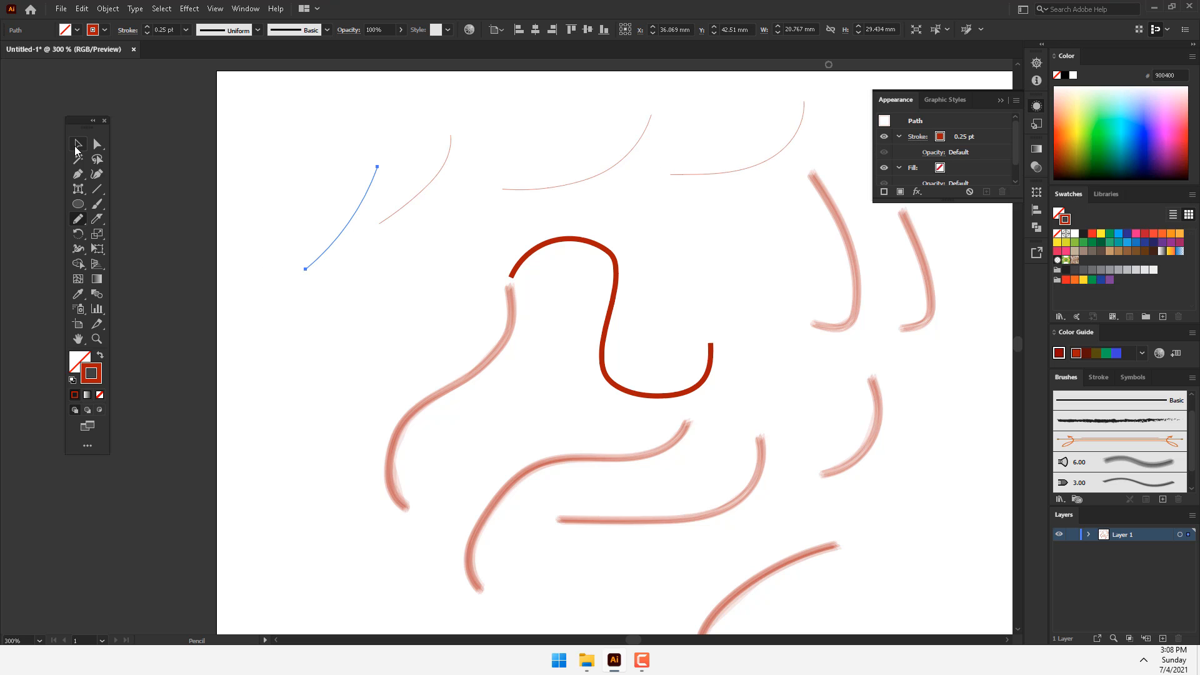
Step: Draw a Pencil curve about 12 by 23 mm below the leftmost thin curve and connect their facing ends with the Join tool
{"action": "left_click_drag", "start_coordinate": [303, 276], "coordinate": [342, 360]}
{"action": "left_click", "coordinate": [102, 145]}
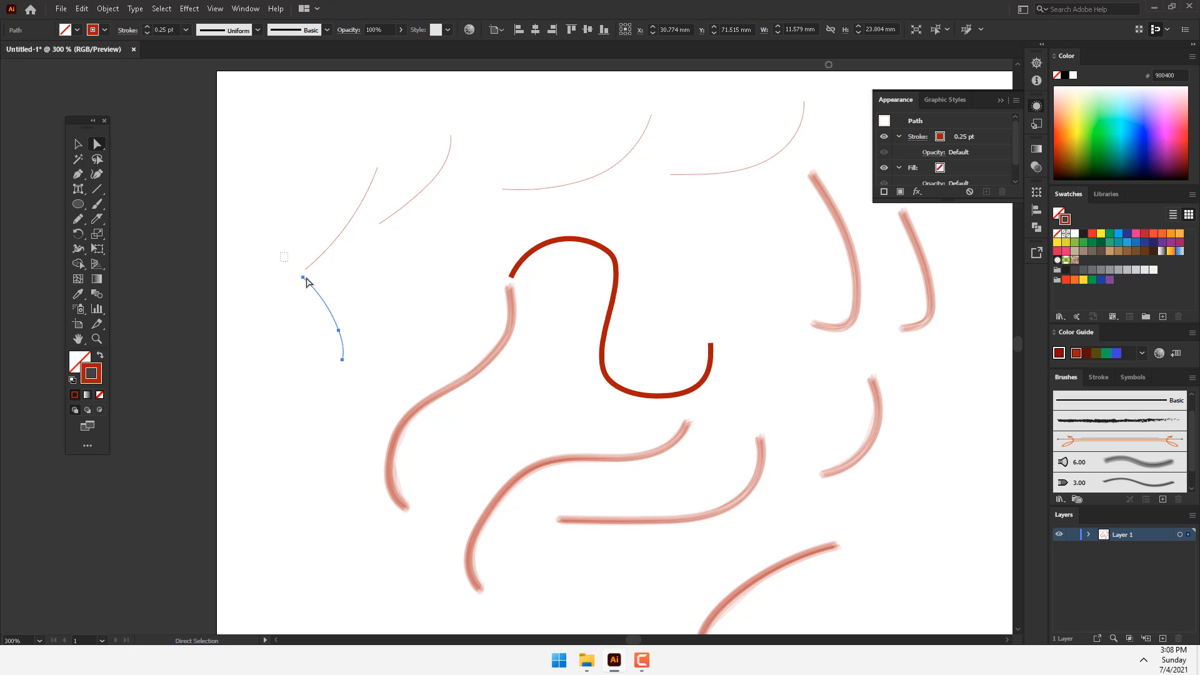
{"action": "left_click_drag", "start_coordinate": [281, 252], "coordinate": [322, 293]}
{"action": "left_click", "coordinate": [78, 219]}
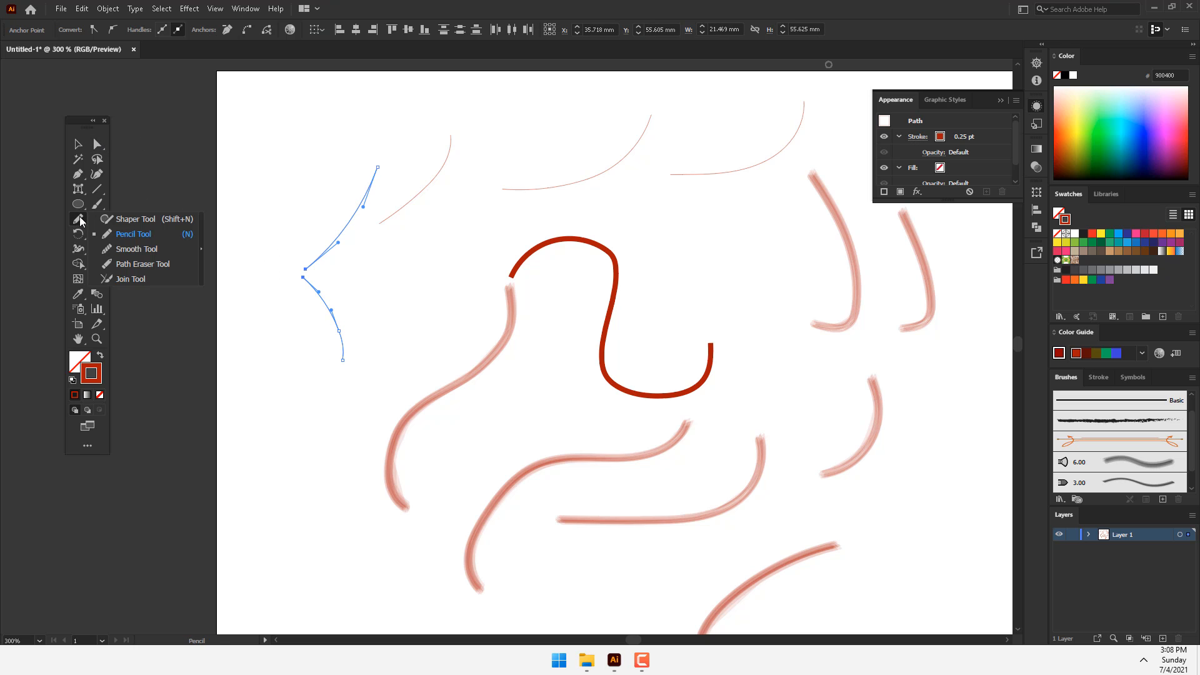
{"action": "left_click", "coordinate": [132, 279]}
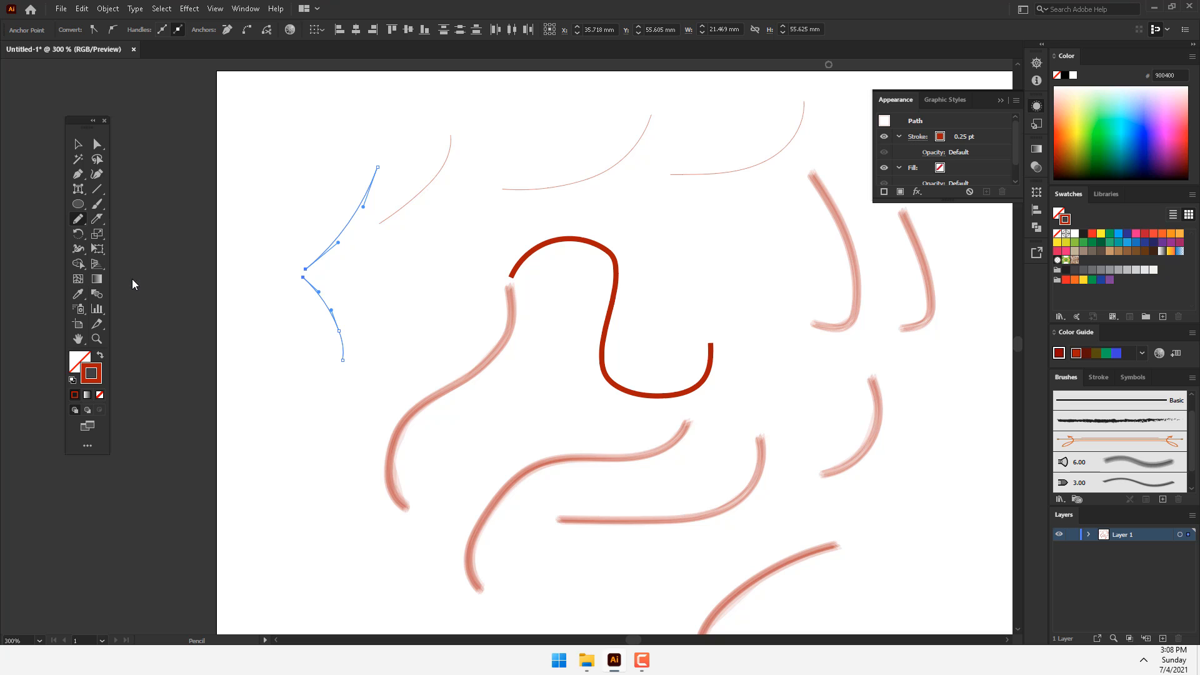
{"action": "left_click_drag", "start_coordinate": [310, 258], "coordinate": [297, 299]}
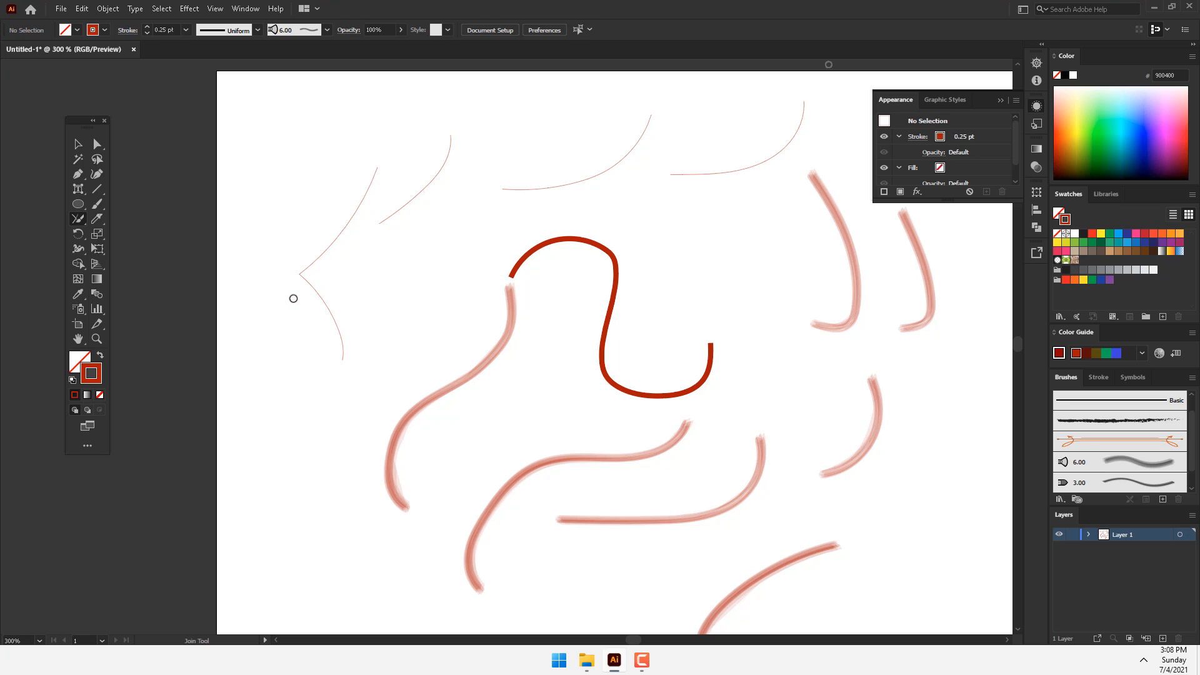
{"action": "left_click", "coordinate": [108, 8]}
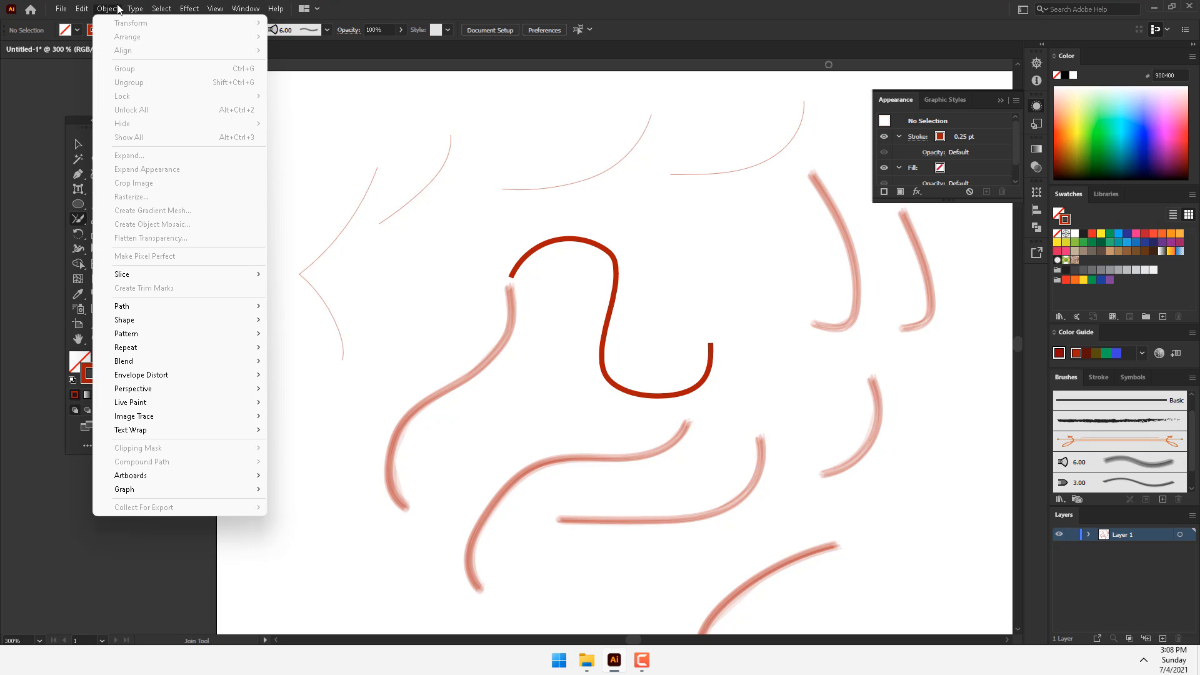
{"action": "mouse_move", "coordinate": [124, 306]}
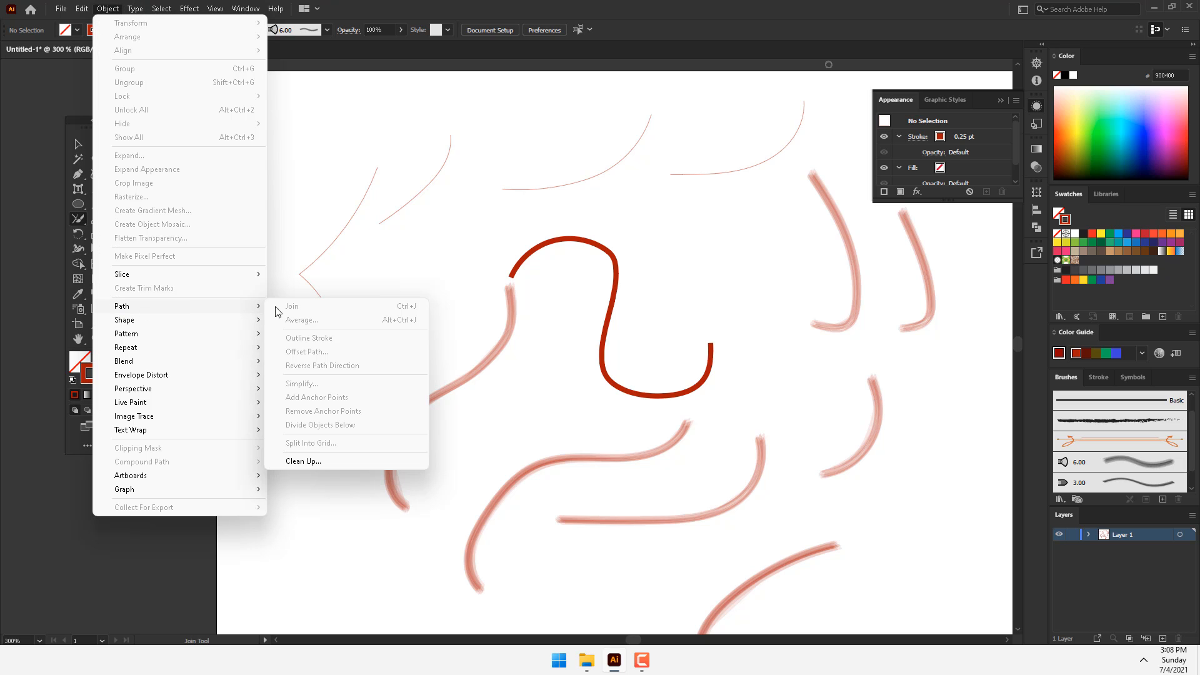
{"action": "left_click", "coordinate": [592, 4]}
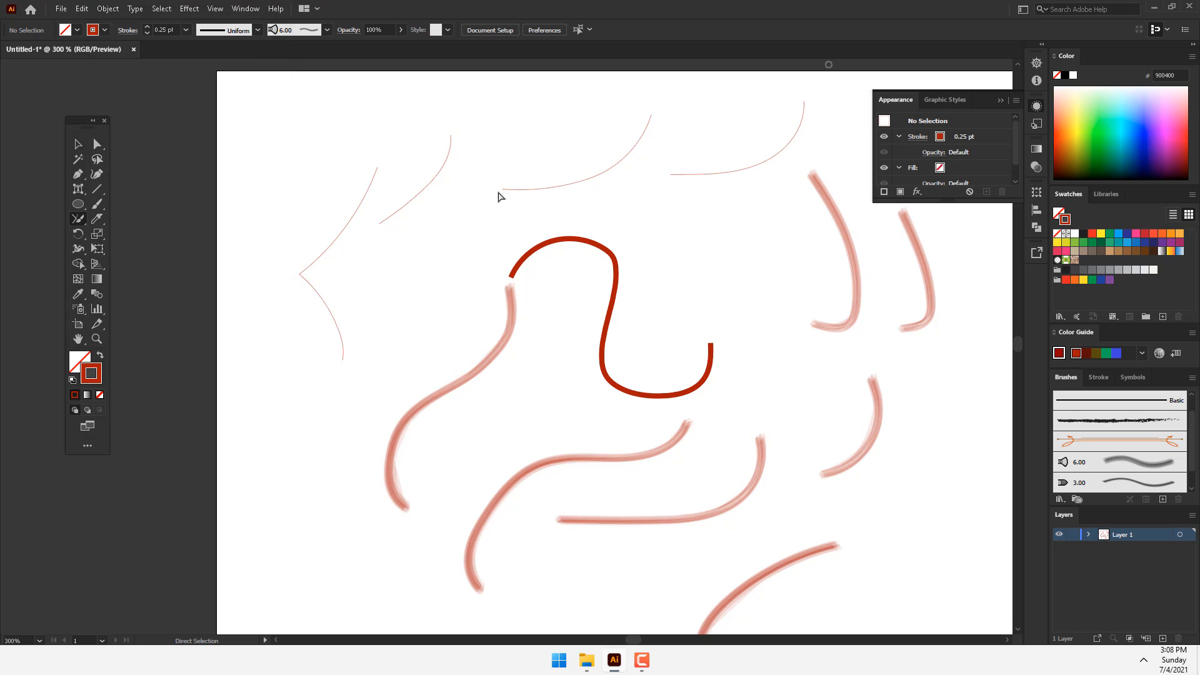
Step: Undo the join and the short Pencil curve drawn for it
{"action": "key", "text": "ctrl+z"}
{"action": "key", "text": "ctrl+z"}
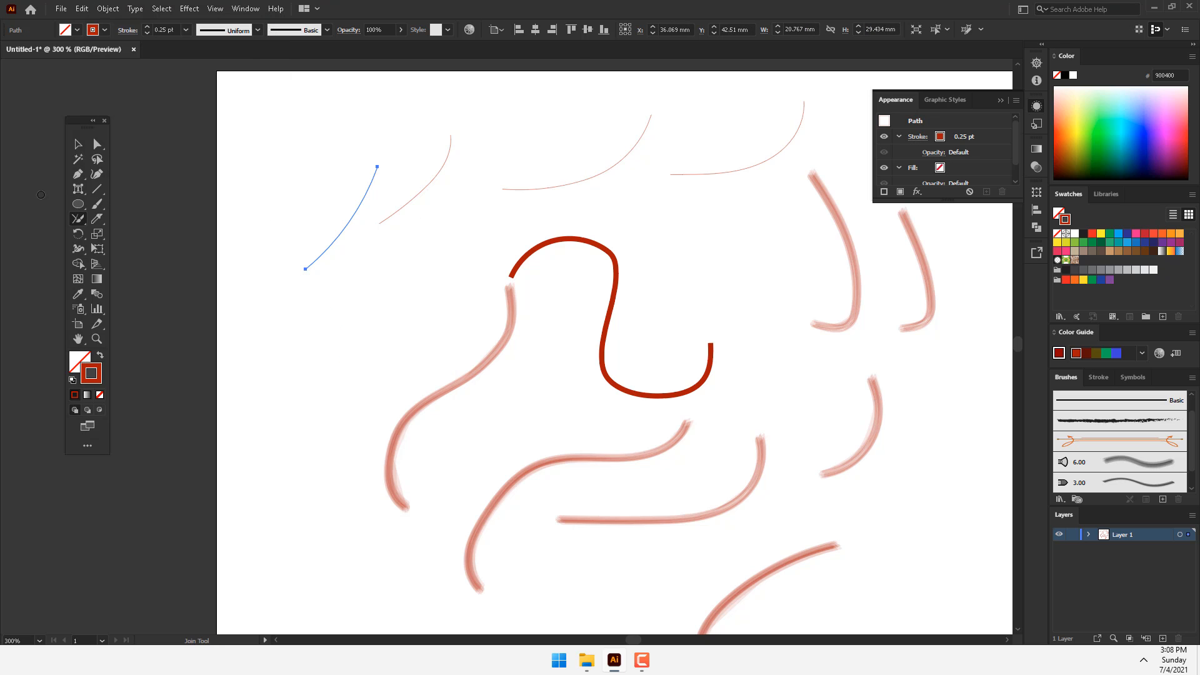
Step: Draw a wobbly Pencil path about 35 by 58 mm left of the brushed curve and soften its kinks with the Smooth tool
{"action": "left_click_drag", "start_coordinate": [78, 218], "coordinate": [125, 230]}
{"action": "mouse_move", "coordinate": [403, 274]}
{"action": "left_mouse_down"}
{"action": "mouse_move", "coordinate": [334, 375]}
{"action": "mouse_move", "coordinate": [301, 479]}
{"action": "left_mouse_up"}
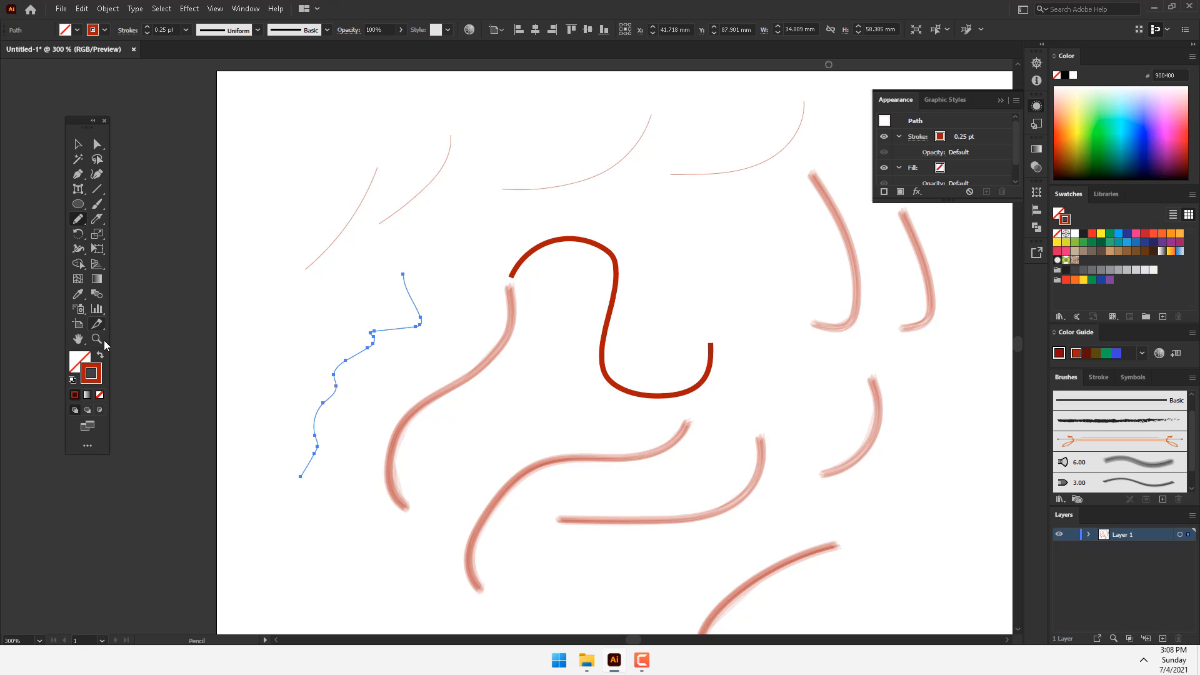
{"action": "left_click", "coordinate": [81, 220]}
{"action": "left_click", "coordinate": [136, 249]}
{"action": "left_click_drag", "start_coordinate": [364, 321], "coordinate": [376, 331]}
Step: Erase the whole wobbly path from its upper end to its lower end with the Path Eraser tool
{"action": "left_click", "coordinate": [80, 220]}
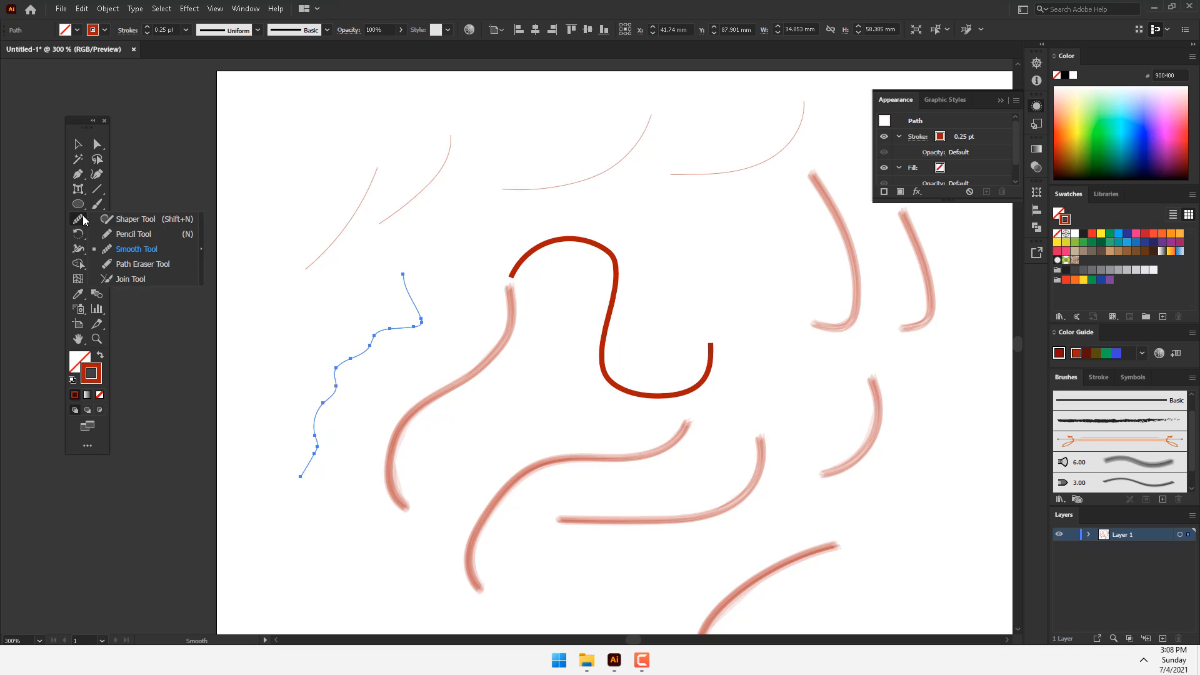
{"action": "left_click", "coordinate": [141, 262]}
{"action": "mouse_move", "coordinate": [403, 269]}
{"action": "left_mouse_down"}
{"action": "mouse_move", "coordinate": [420, 313]}
{"action": "mouse_move", "coordinate": [333, 366]}
{"action": "mouse_move", "coordinate": [318, 404]}
{"action": "left_mouse_up"}
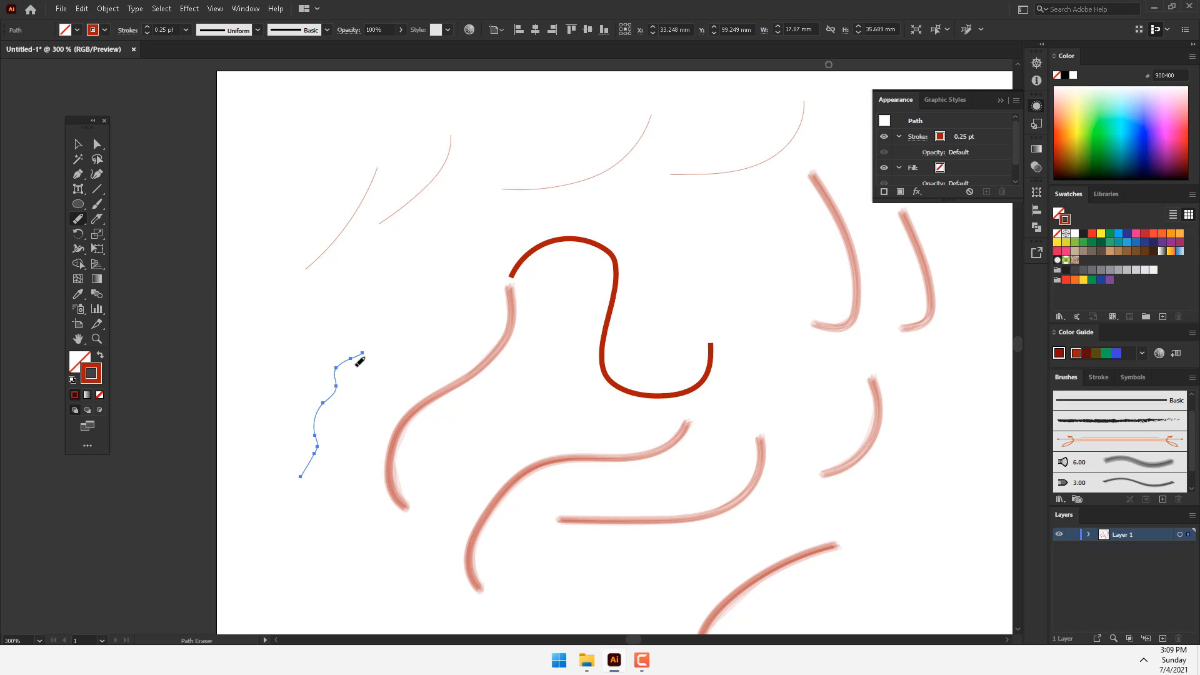
{"action": "left_click_drag", "start_coordinate": [362, 351], "coordinate": [333, 408]}
{"action": "mouse_move", "coordinate": [346, 365]}
{"action": "left_mouse_down"}
{"action": "mouse_move", "coordinate": [300, 483]}
{"action": "mouse_move", "coordinate": [260, 510]}
{"action": "mouse_move", "coordinate": [313, 448]}
{"action": "mouse_move", "coordinate": [277, 522]}
{"action": "left_mouse_up"}
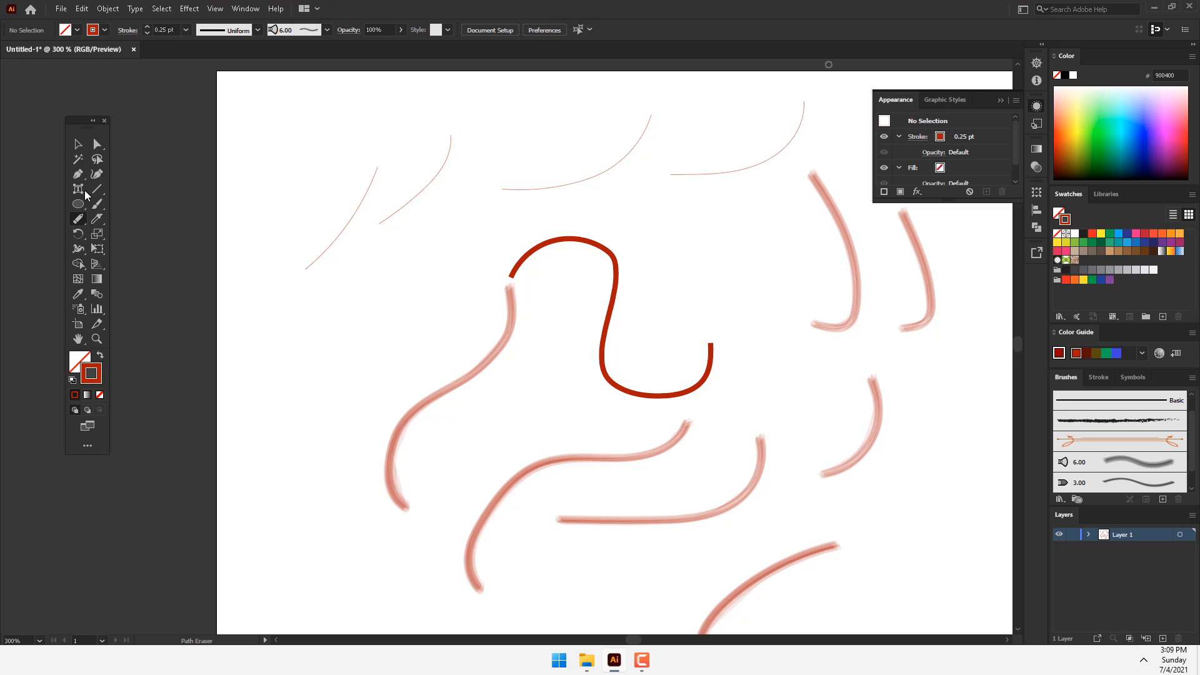